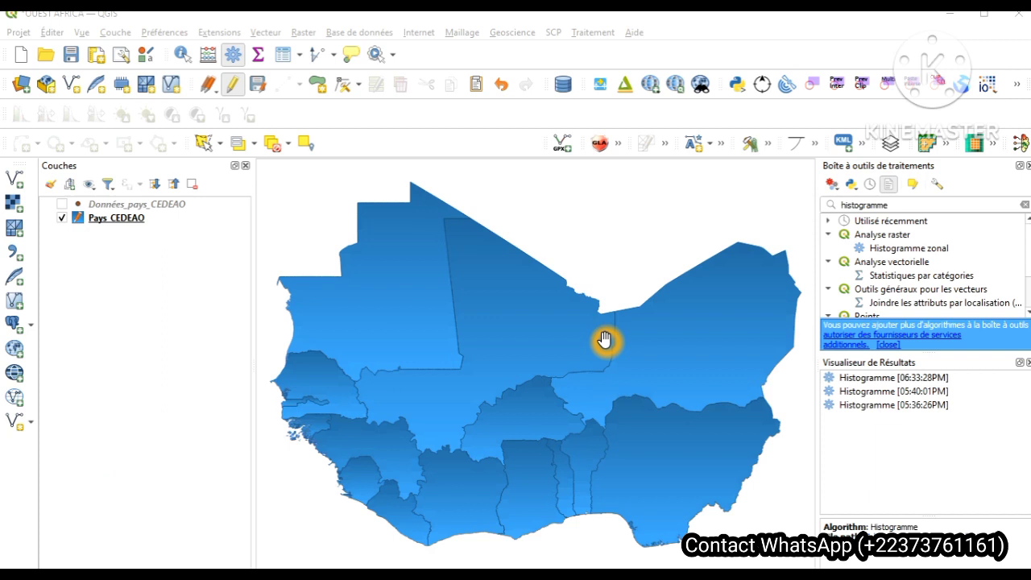
# Switch to Excel and examine the country names, coordinates and 2017–2021 columns in Données_pays_CEDEAO.csv
pyautogui.press('super')
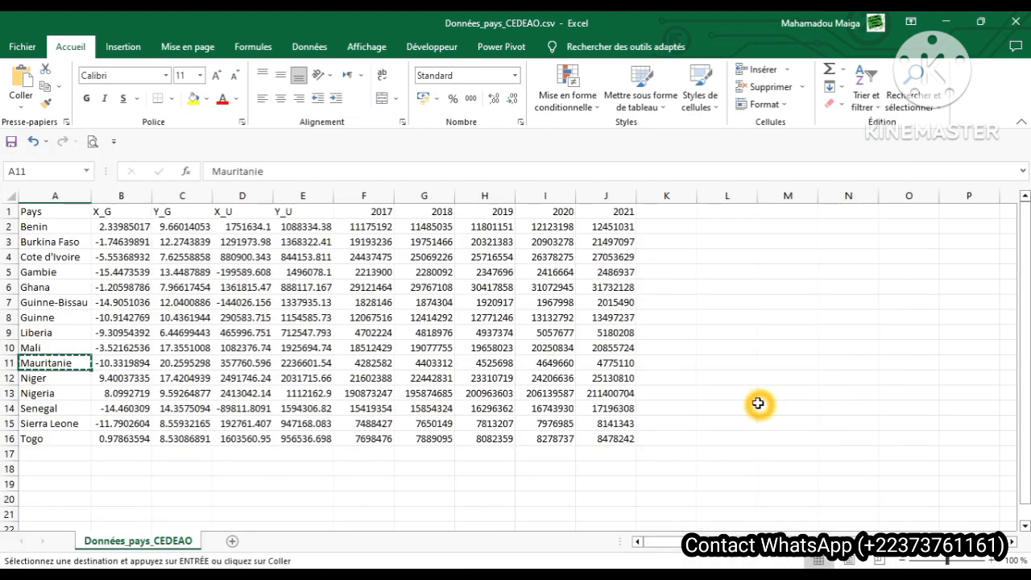
pyautogui.click(758, 404)
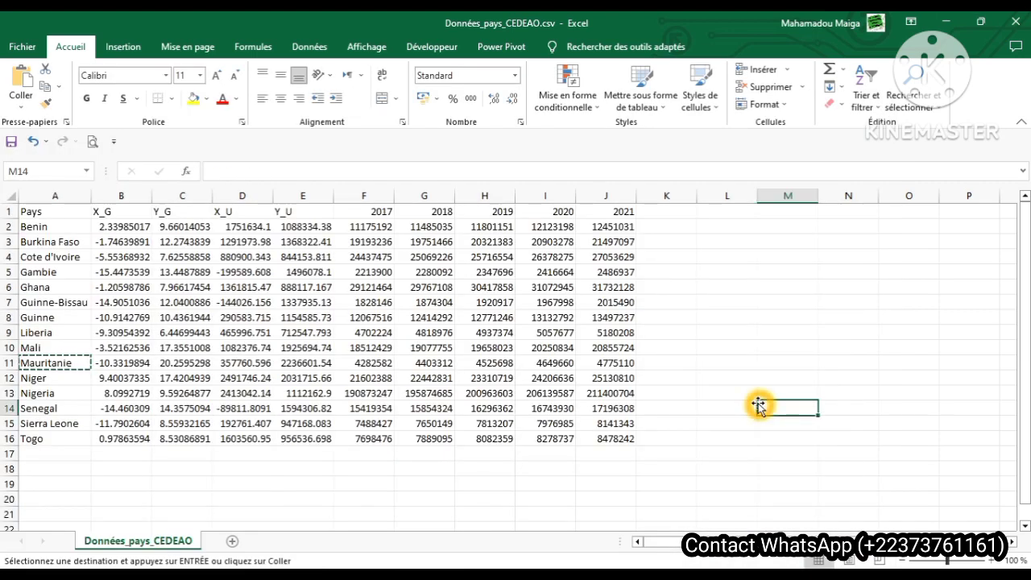
pyautogui.press('Escape')
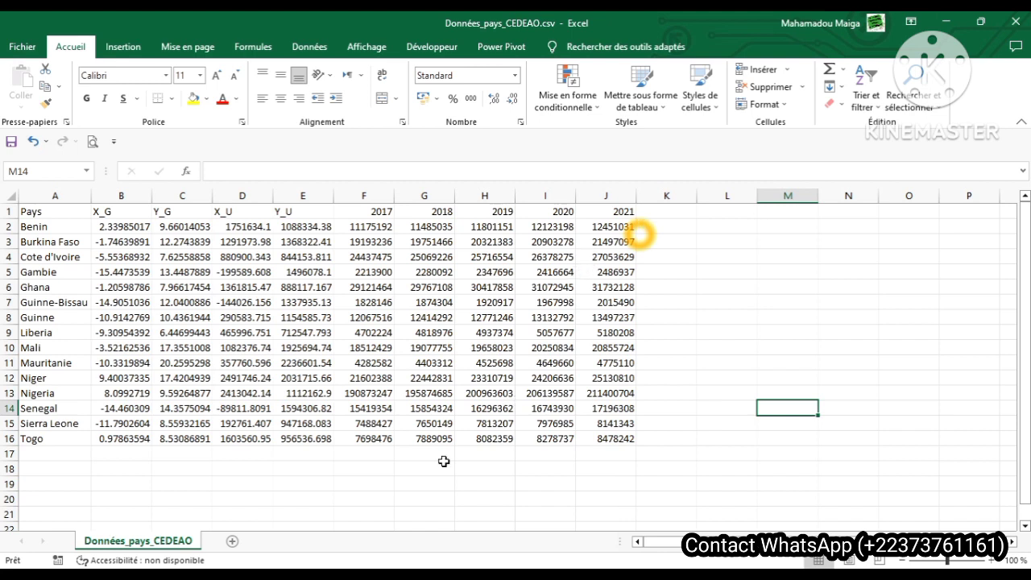
# Return to QGIS and examine the fields in the Pays_CEDEAO layer's attribute table
pyautogui.press('super')
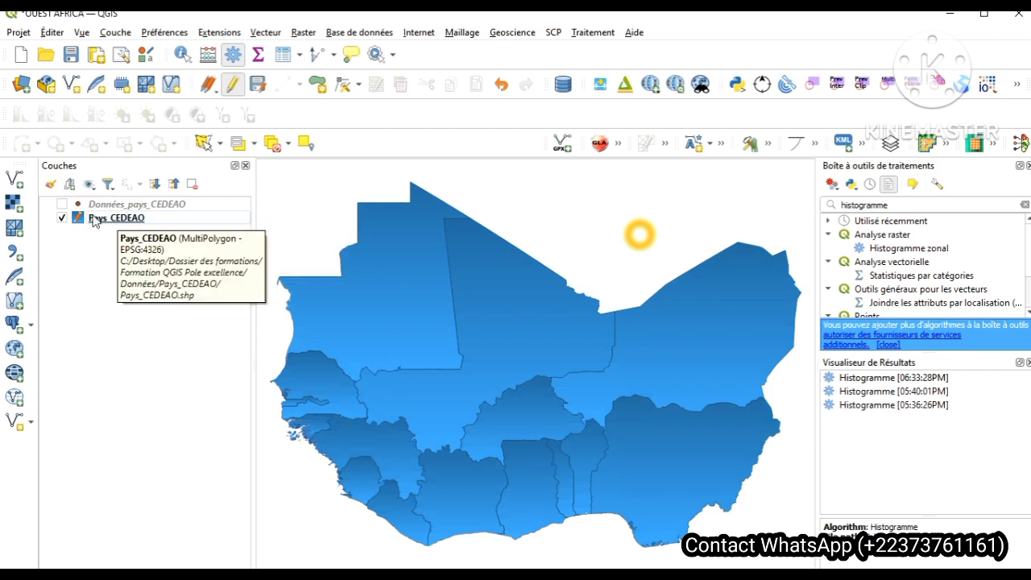
pyautogui.click(62, 218)
pyautogui.click(62, 219)
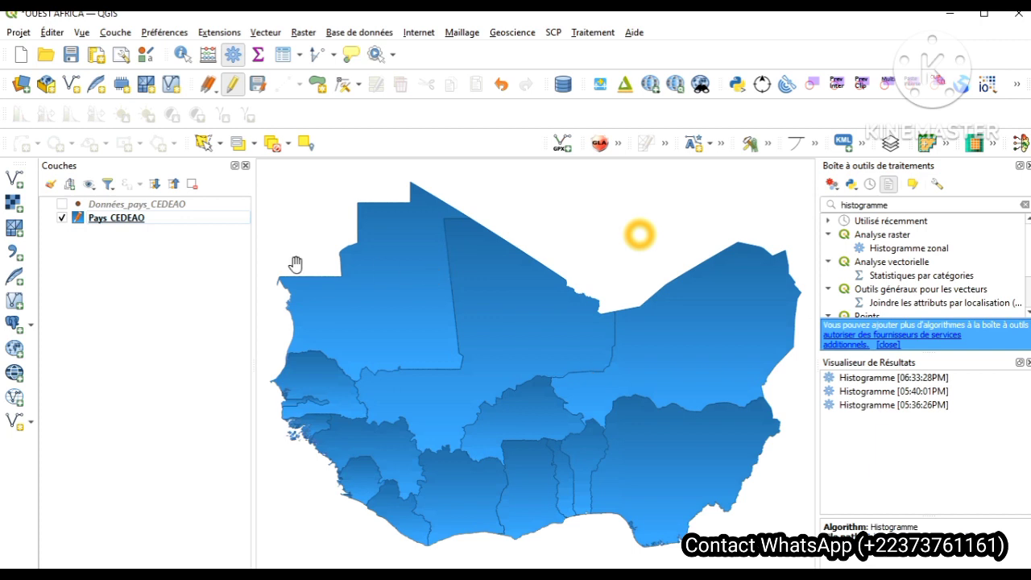
pyautogui.click(157, 224)
pyautogui.rightClick(157, 226)
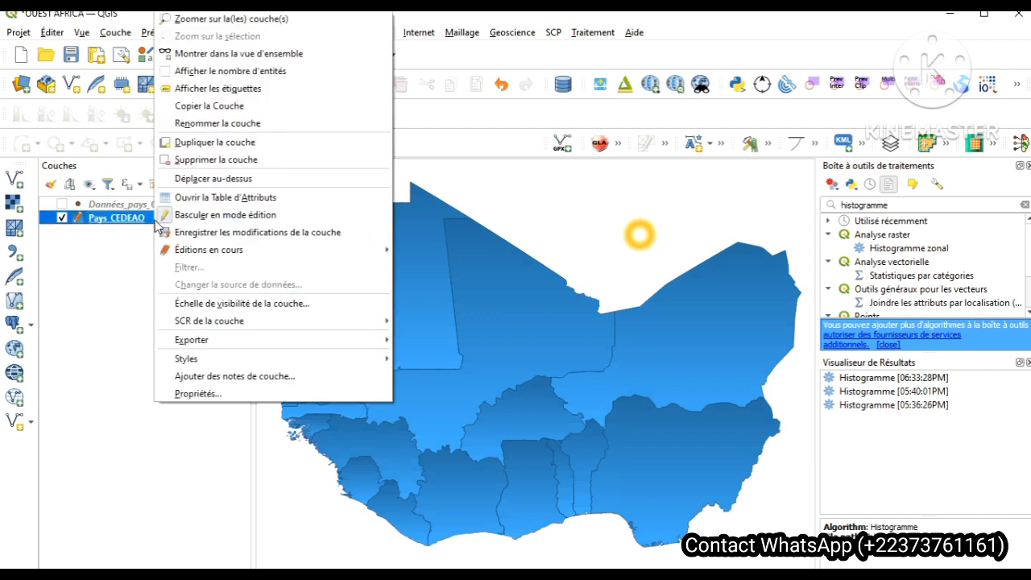
pyautogui.click(208, 197)
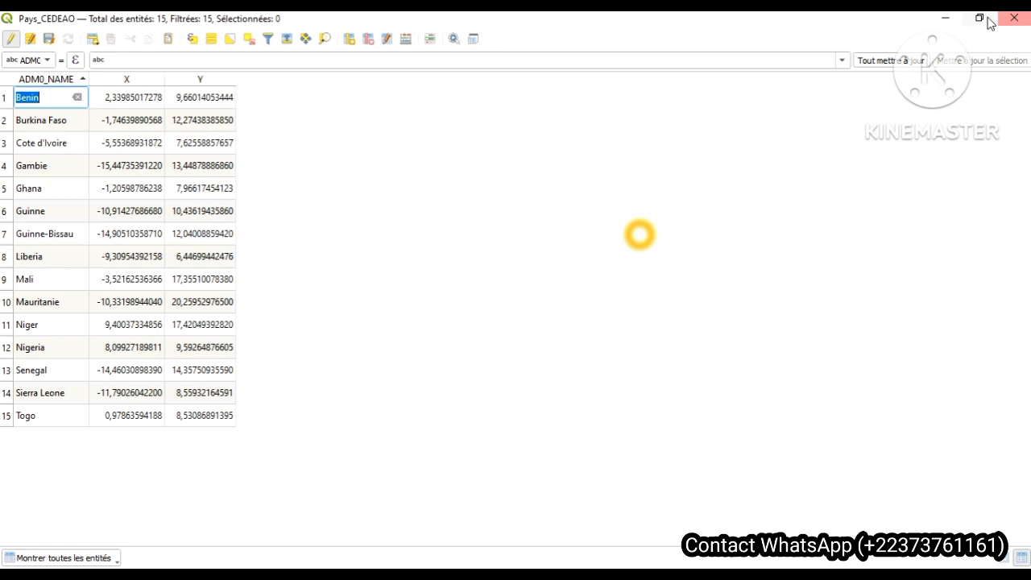
pyautogui.click(1015, 18)
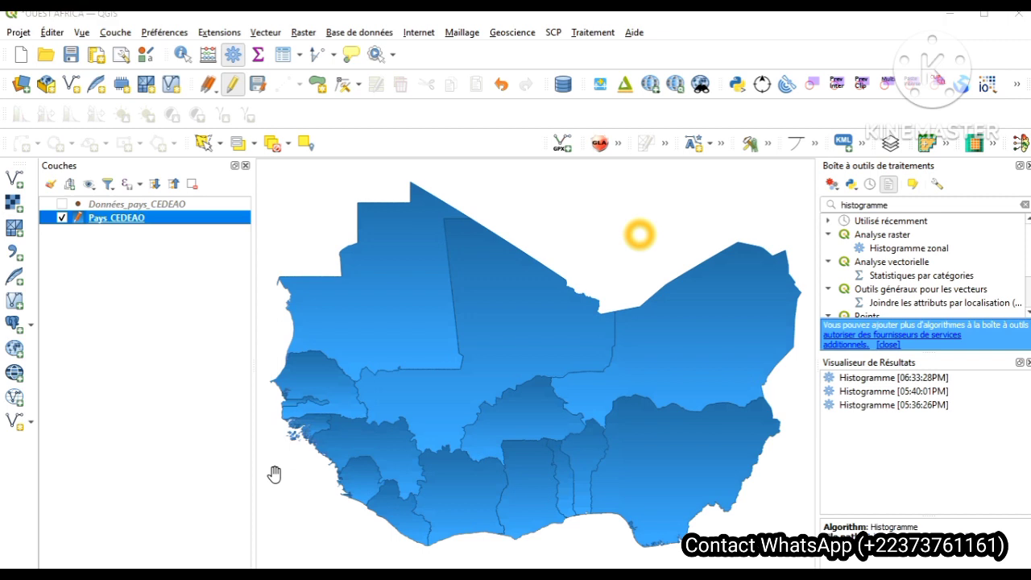
# Compare the country names in the Données_pays_CEDEAO.csv sheet with those in the Pays_CEDEAO attribute table
pyautogui.press('super')
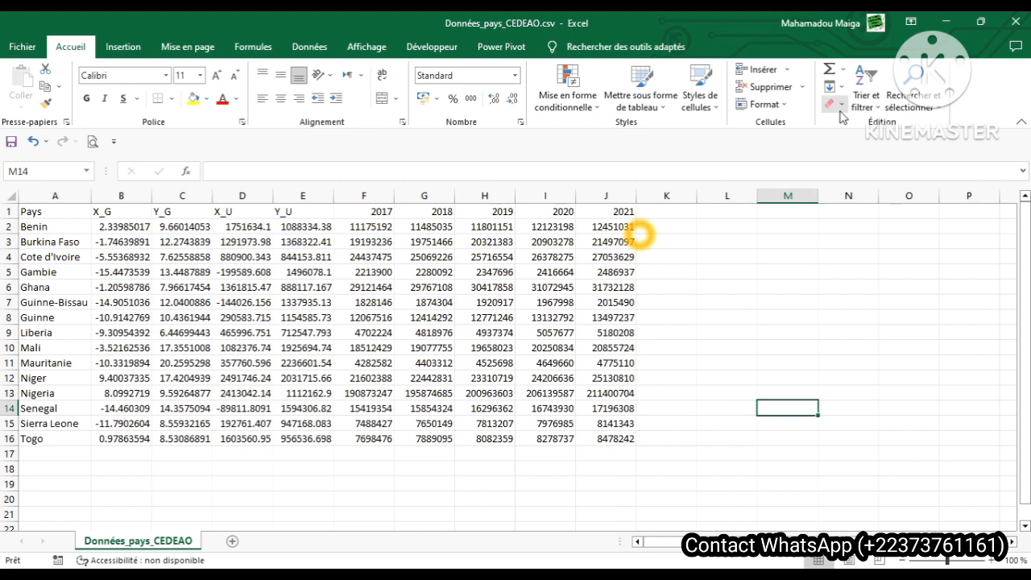
pyautogui.click(946, 27)
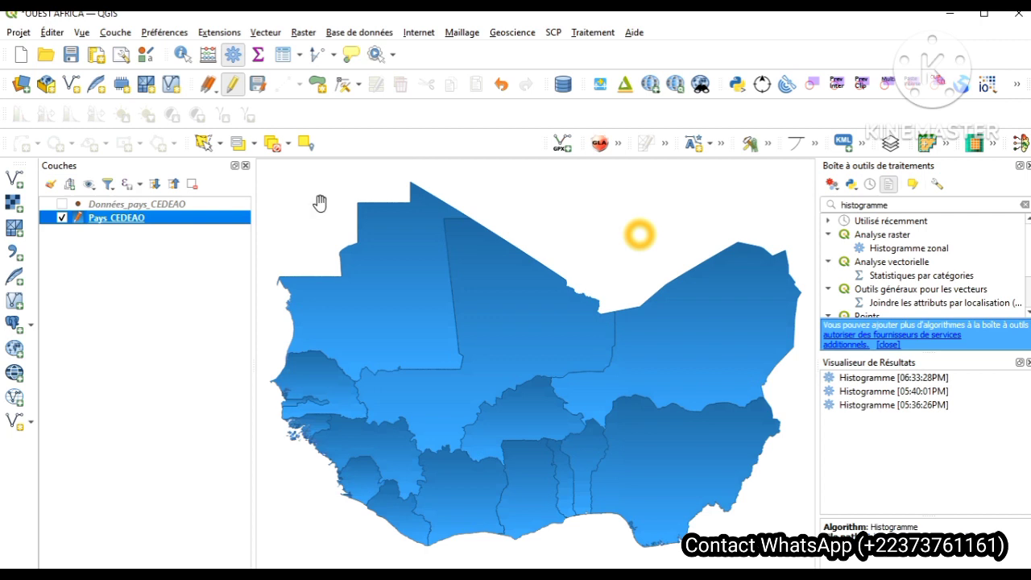
pyautogui.rightClick(184, 227)
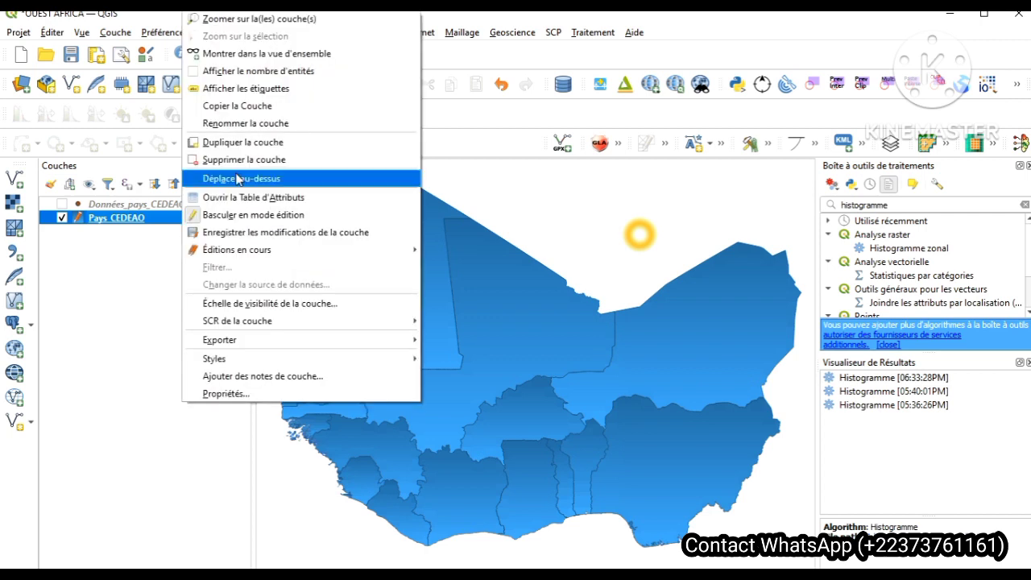
pyautogui.click(240, 197)
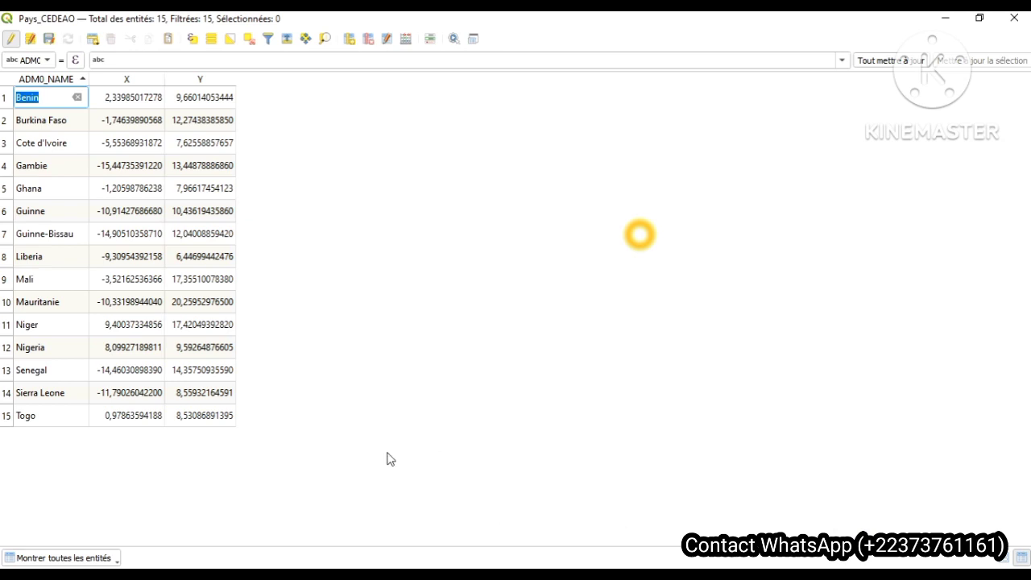
pyautogui.press('super')
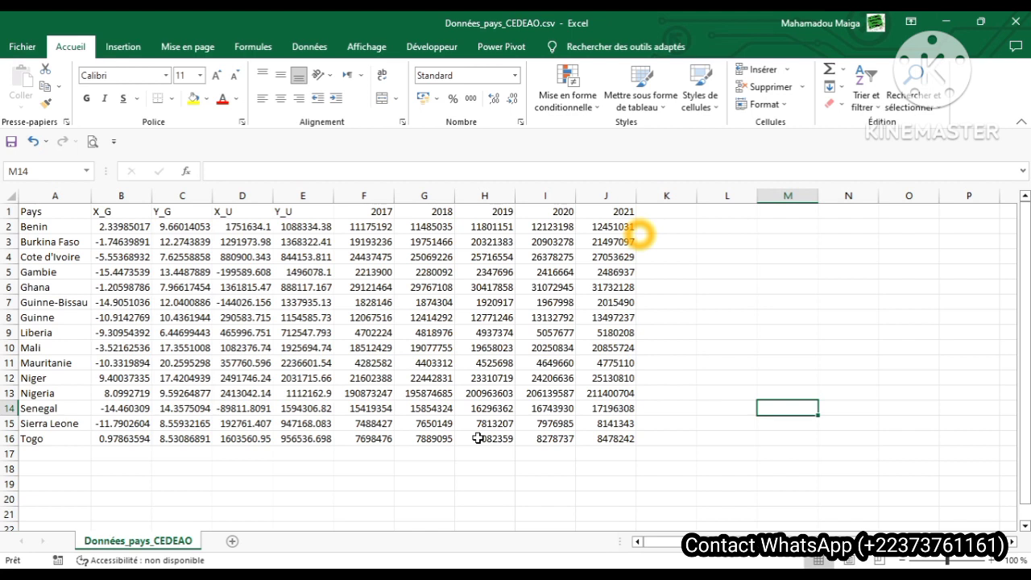
pyautogui.click(947, 24)
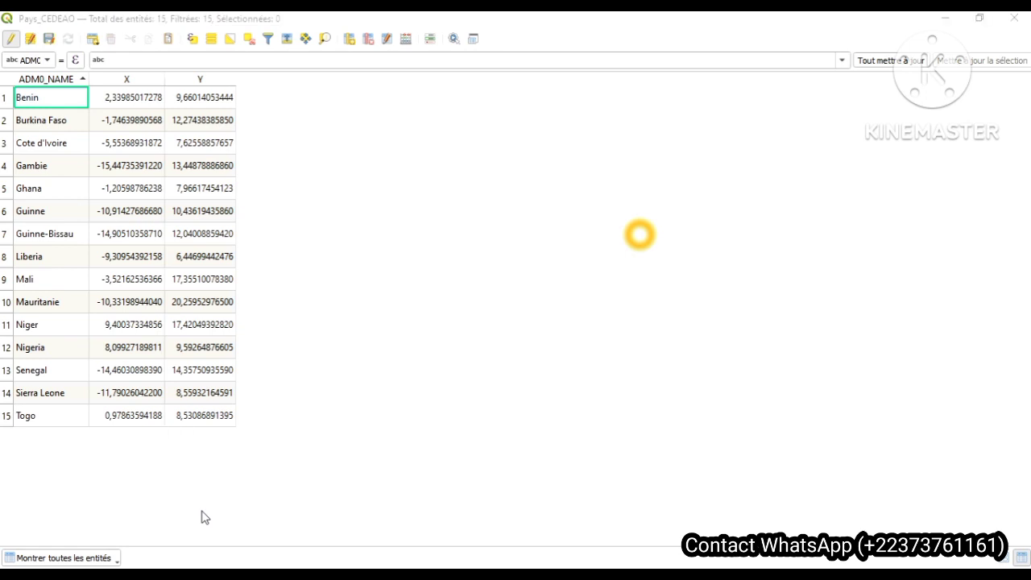
pyautogui.press('super')
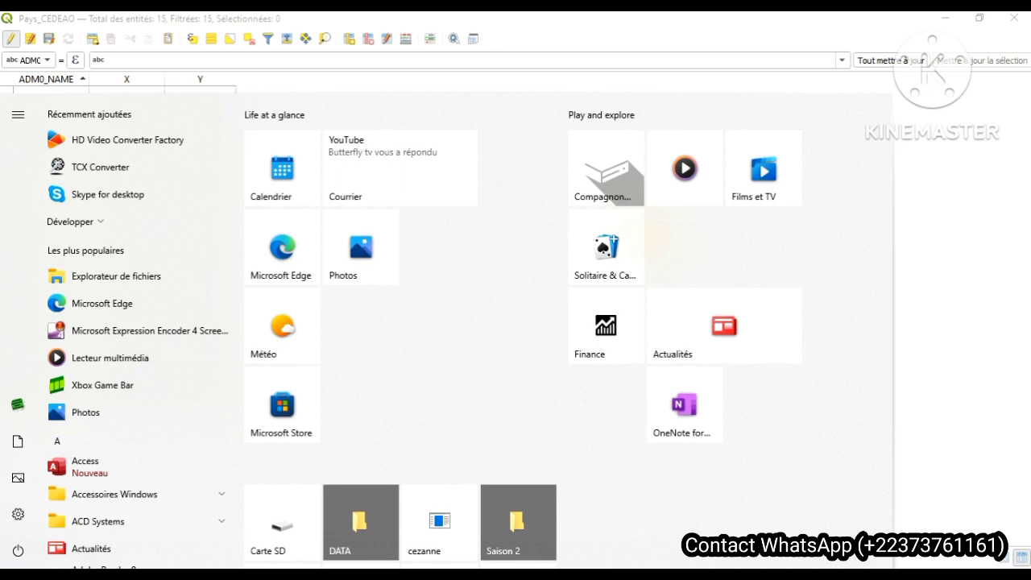
pyautogui.press('Escape')
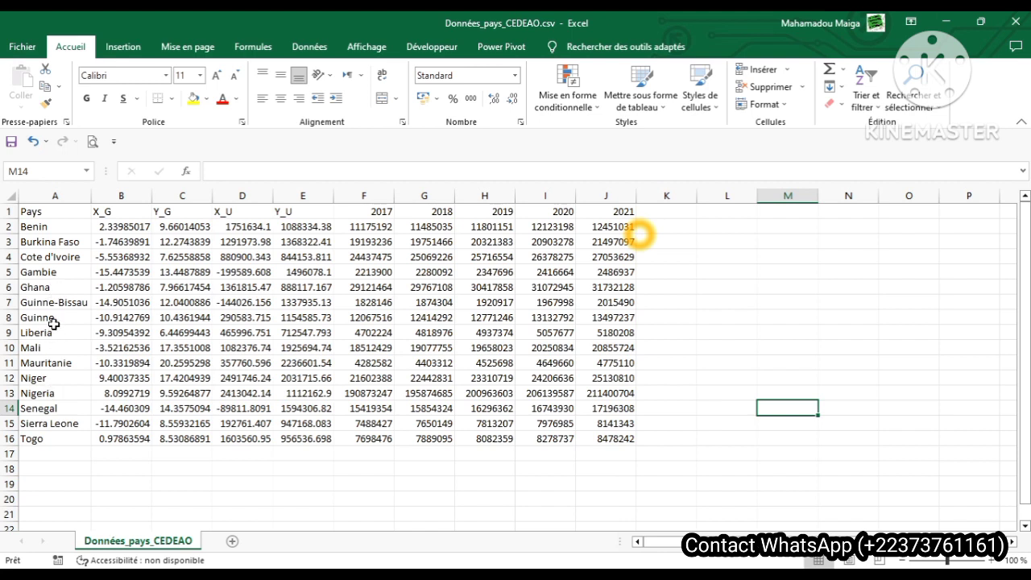
pyautogui.click(956, 26)
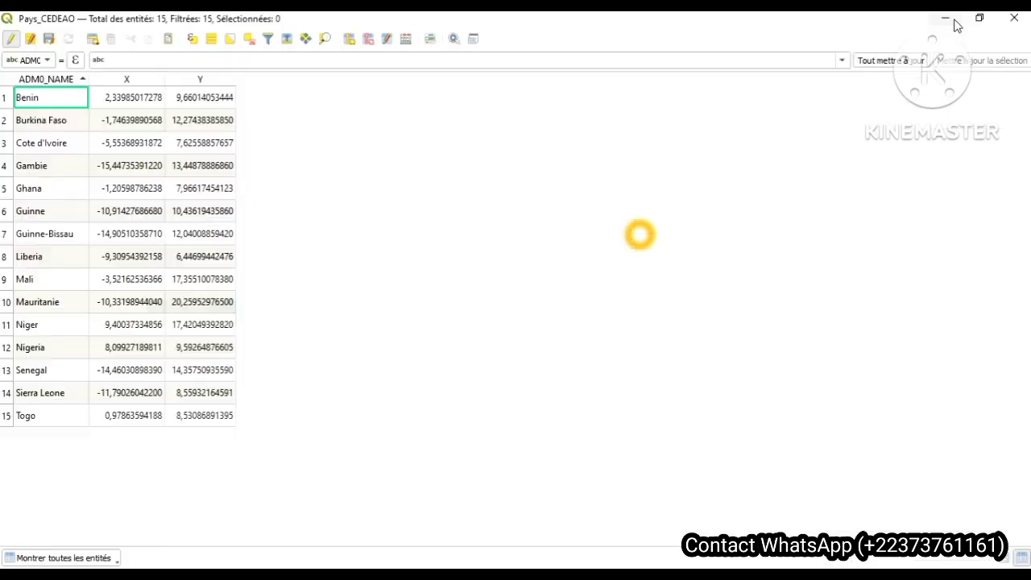
pyautogui.click(1017, 17)
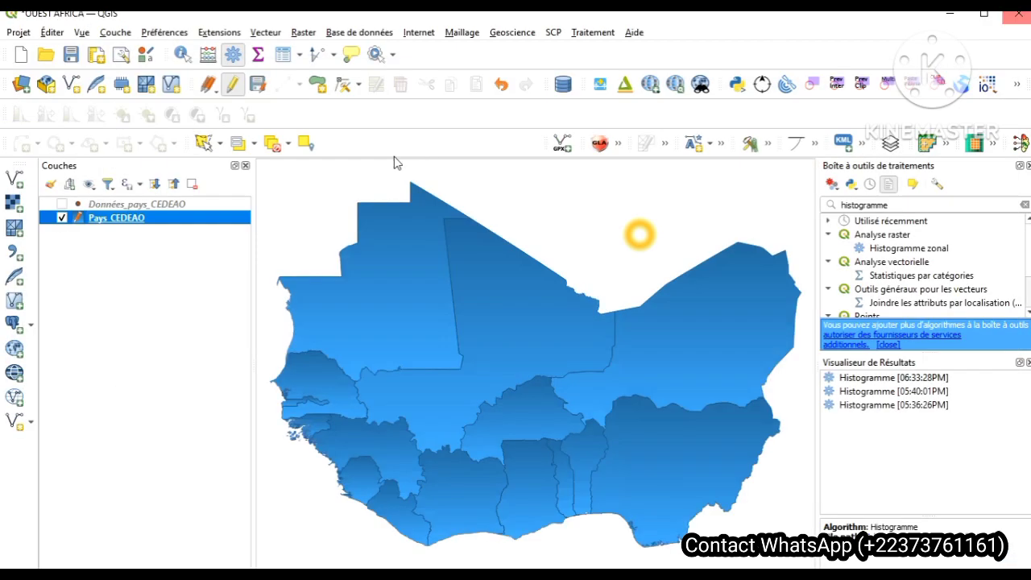
# Start a new vector join in the Pays_CEDEAO layer properties, with Données_pays_CEDEAO as the join layer
pyautogui.rightClick(129, 224)
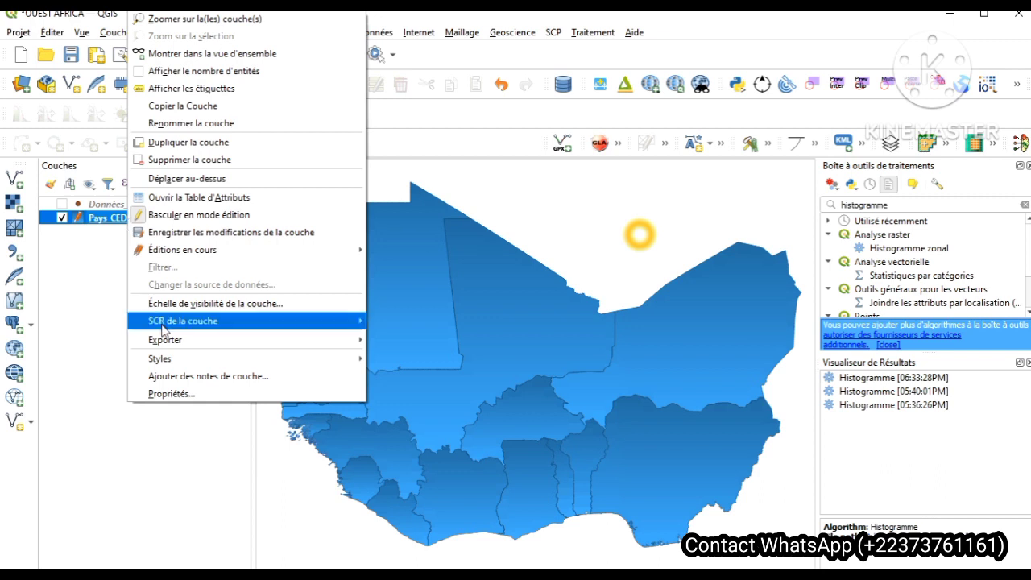
pyautogui.click(171, 395)
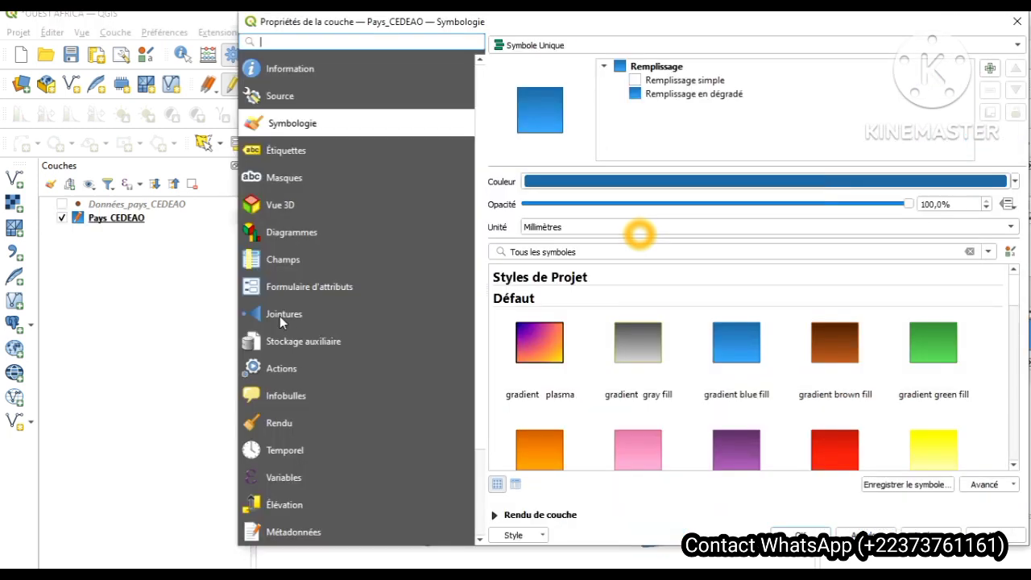
pyautogui.click(306, 318)
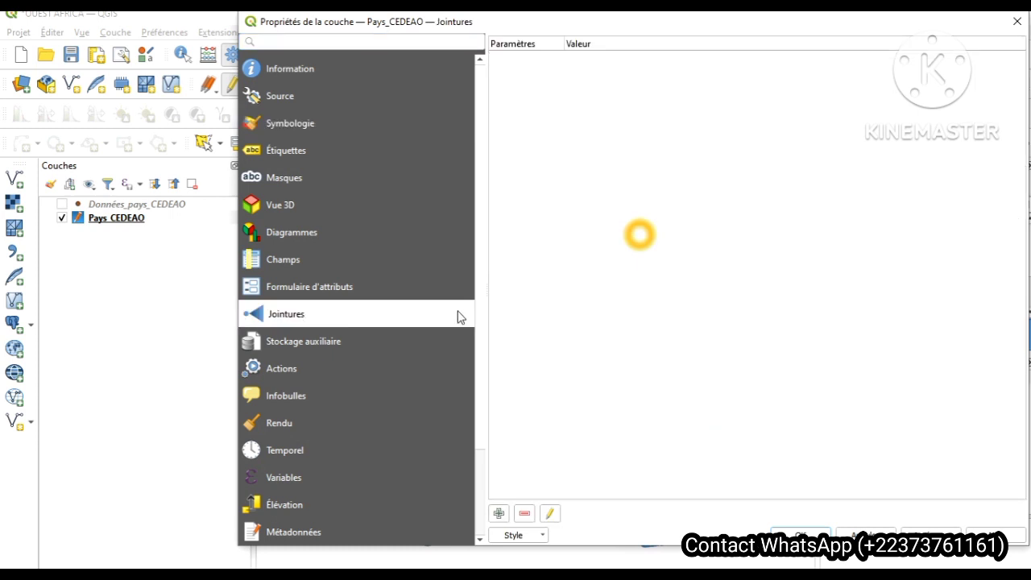
pyautogui.click(499, 514)
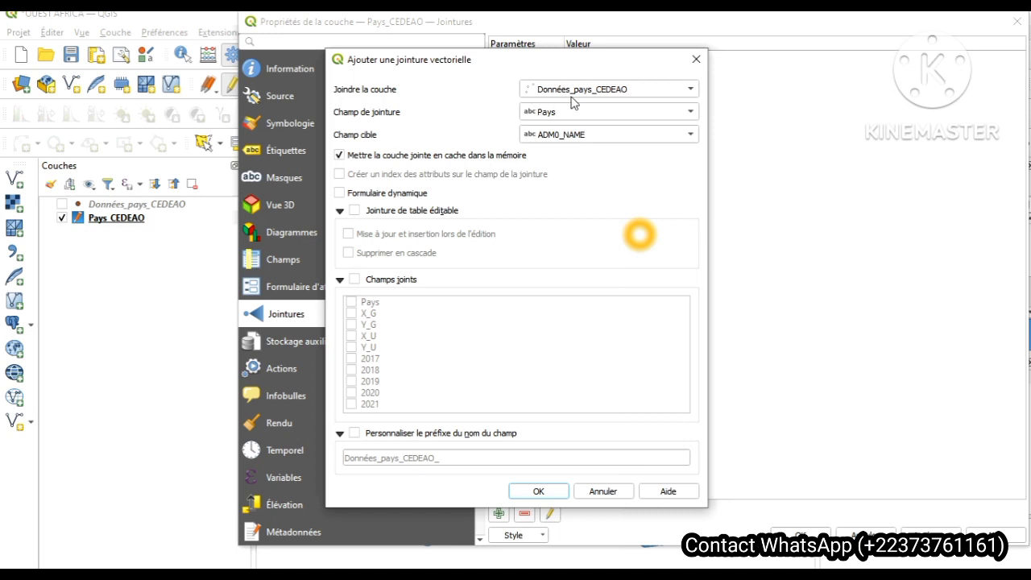
pyautogui.click(616, 95)
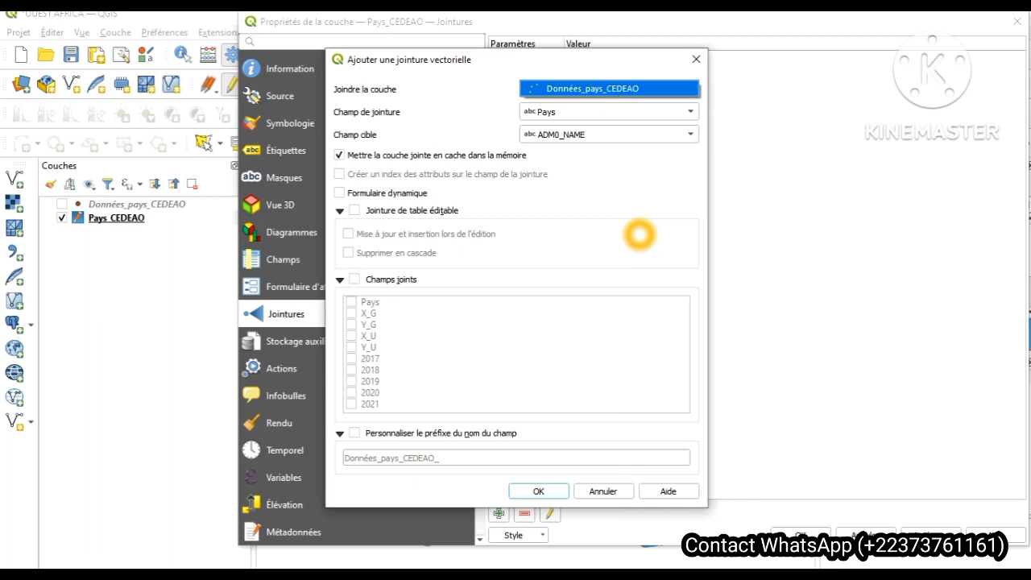
pyautogui.press('super')
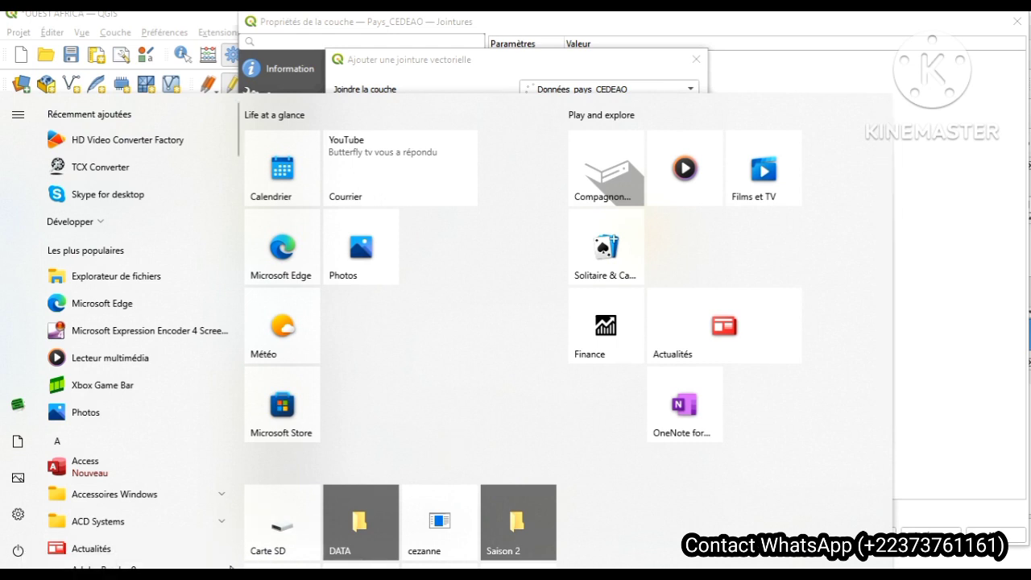
pyautogui.click(640, 233)
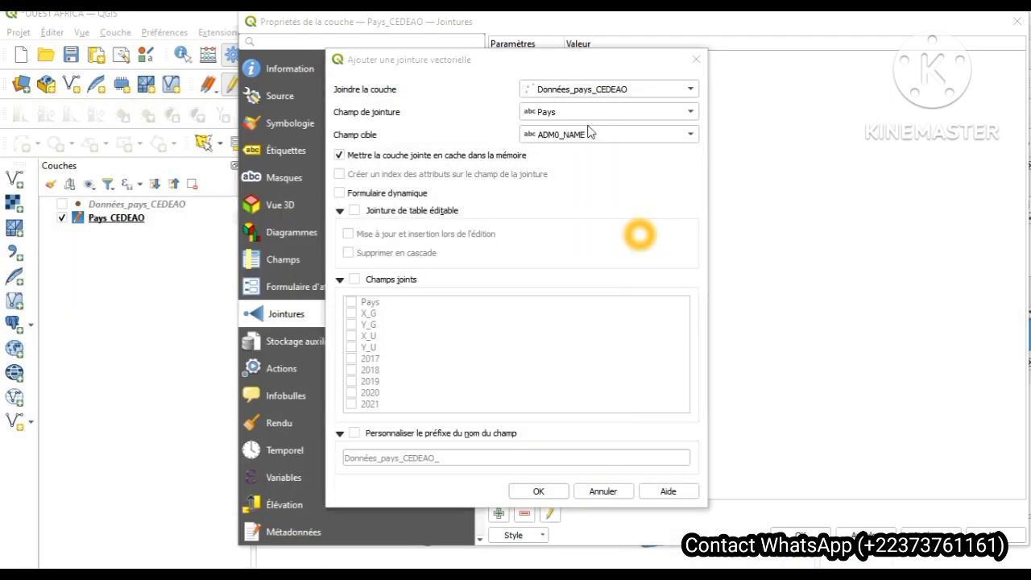
pyautogui.press('super+Tab')
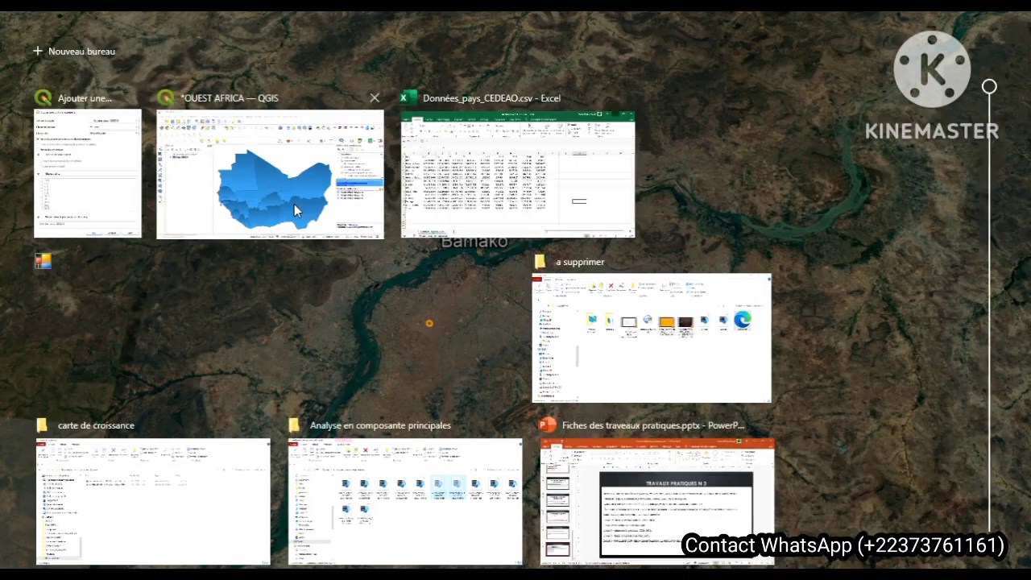
pyautogui.click(294, 203)
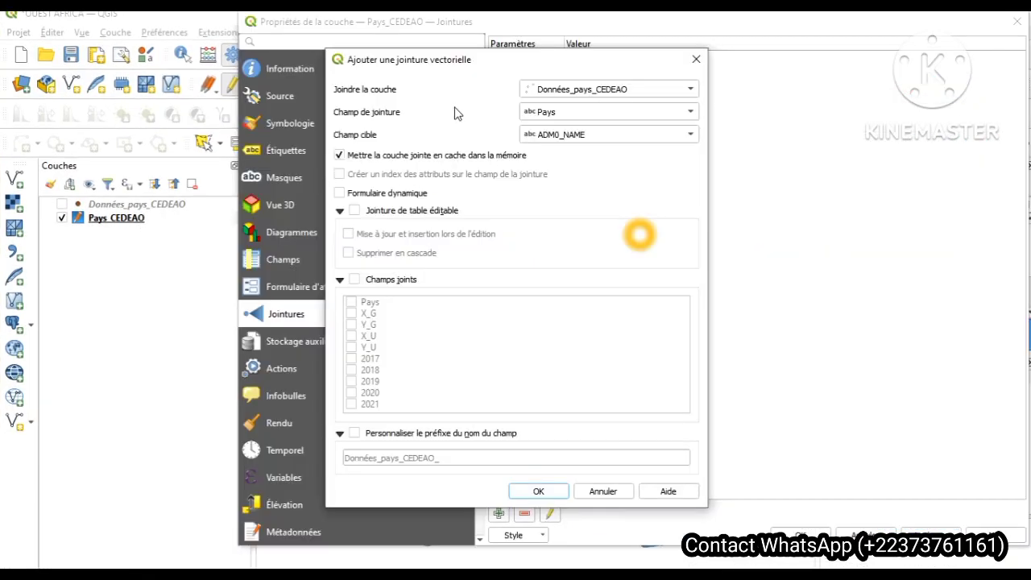
# Use Pays as the join field and restrict the joined fields to 2017, 2018, 2019, 2020 and 2021
pyautogui.click(690, 112)
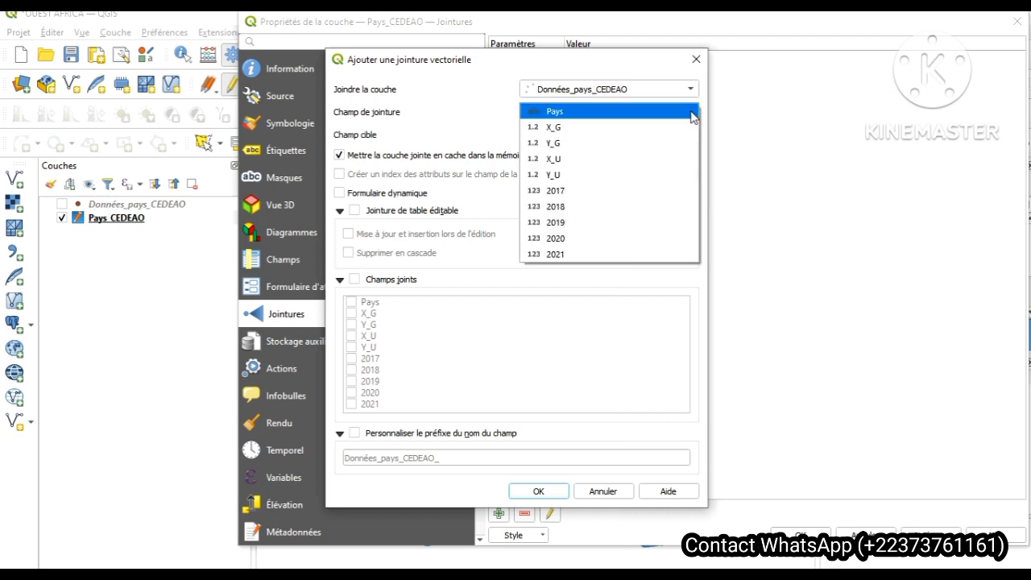
pyautogui.click(693, 115)
pyautogui.click(693, 114)
pyautogui.click(693, 114)
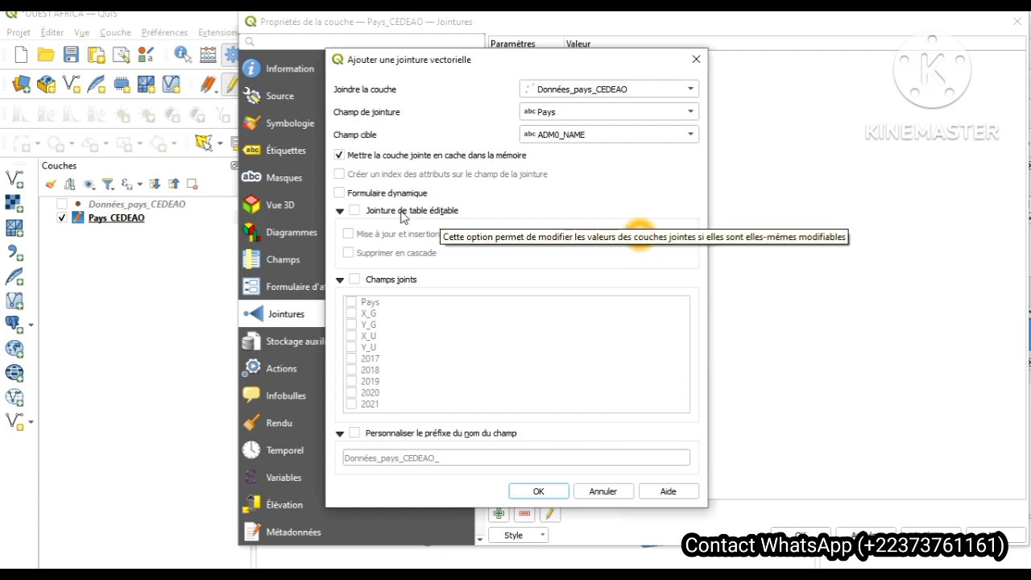
pyautogui.click(354, 279)
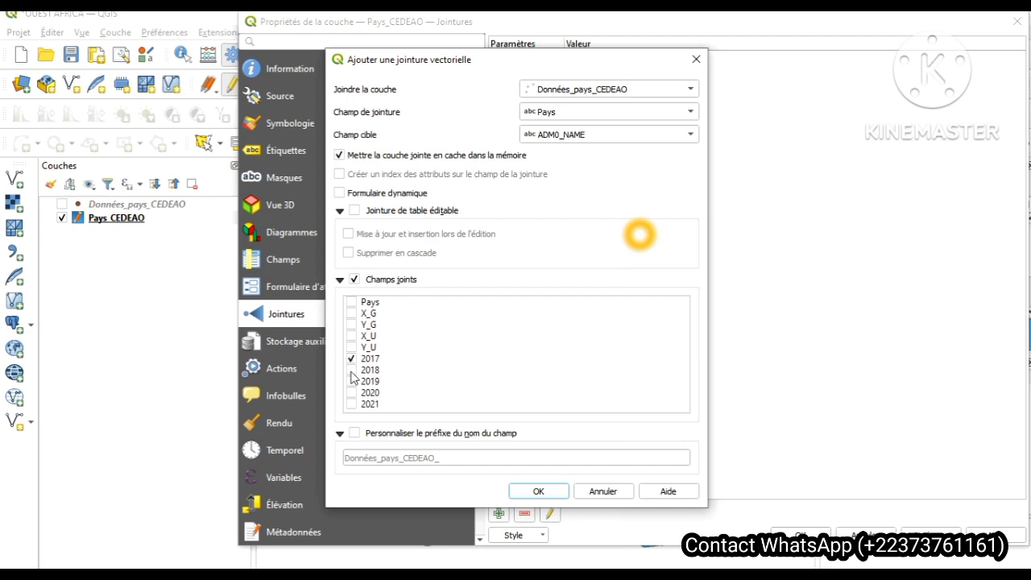
pyautogui.click(352, 382)
pyautogui.click(351, 392)
# Enable a custom field-name prefix, leave it empty, and apply the join to the Pays_CEDEAO layer
pyautogui.click(356, 435)
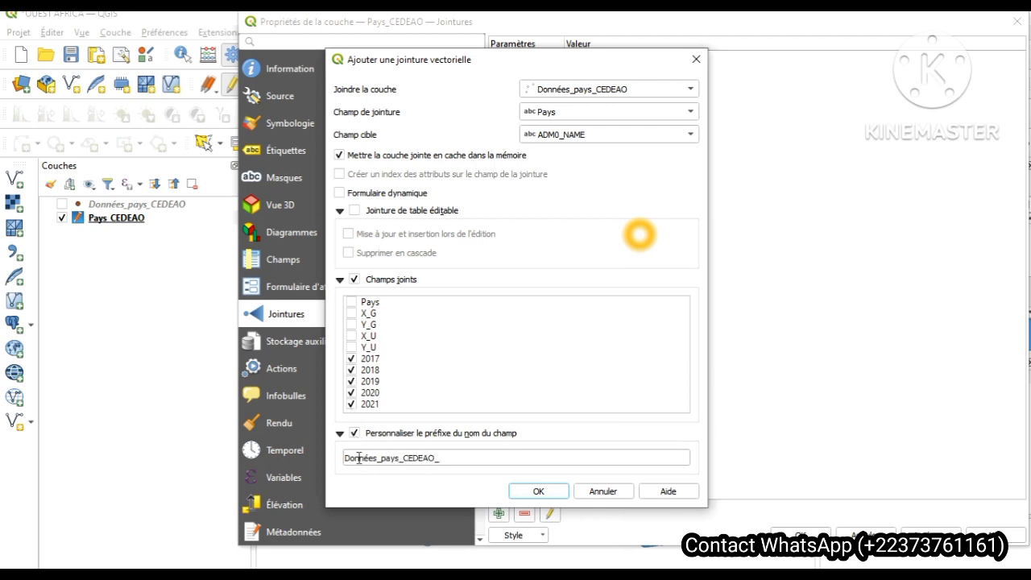
pyautogui.click(447, 458)
pyautogui.doubleClick(341, 456)
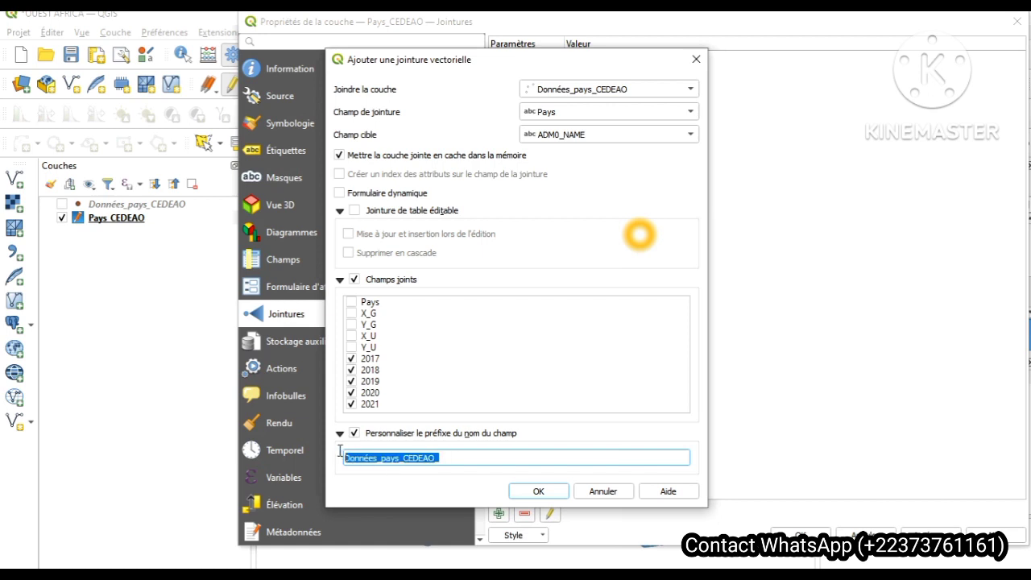
pyautogui.press('BackSpace')
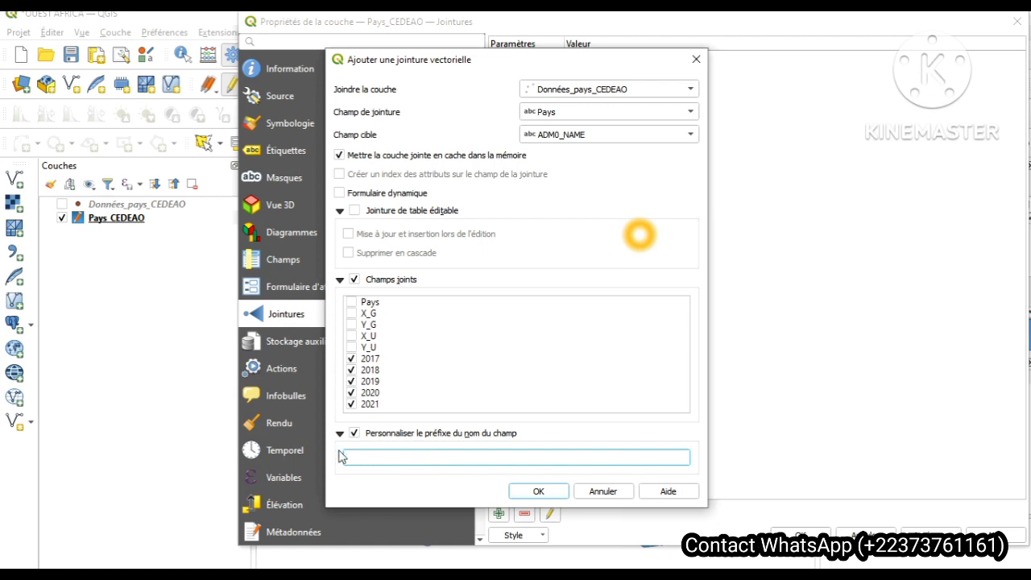
pyautogui.click(538, 491)
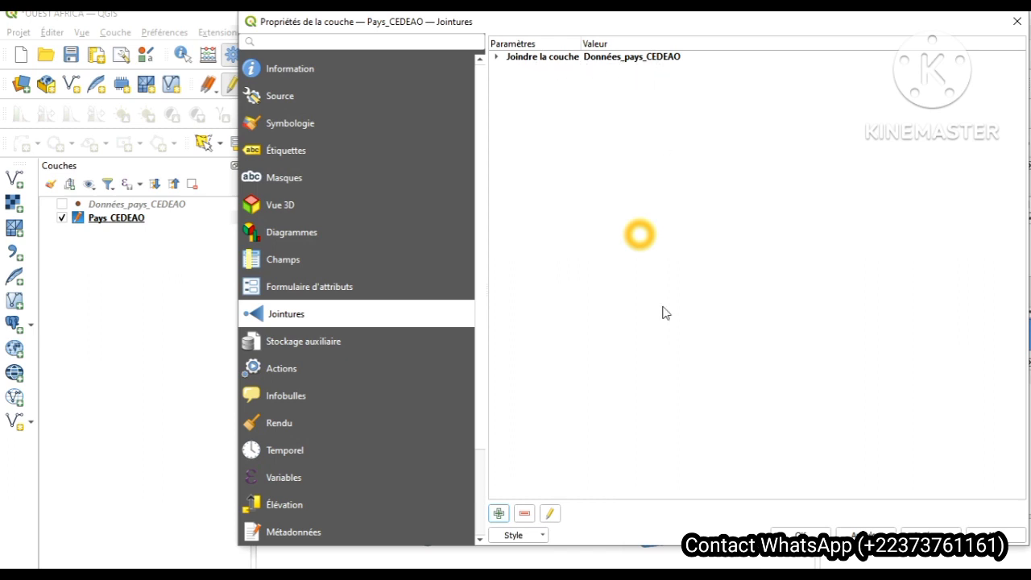
pyautogui.click(932, 535)
pyautogui.click(801, 535)
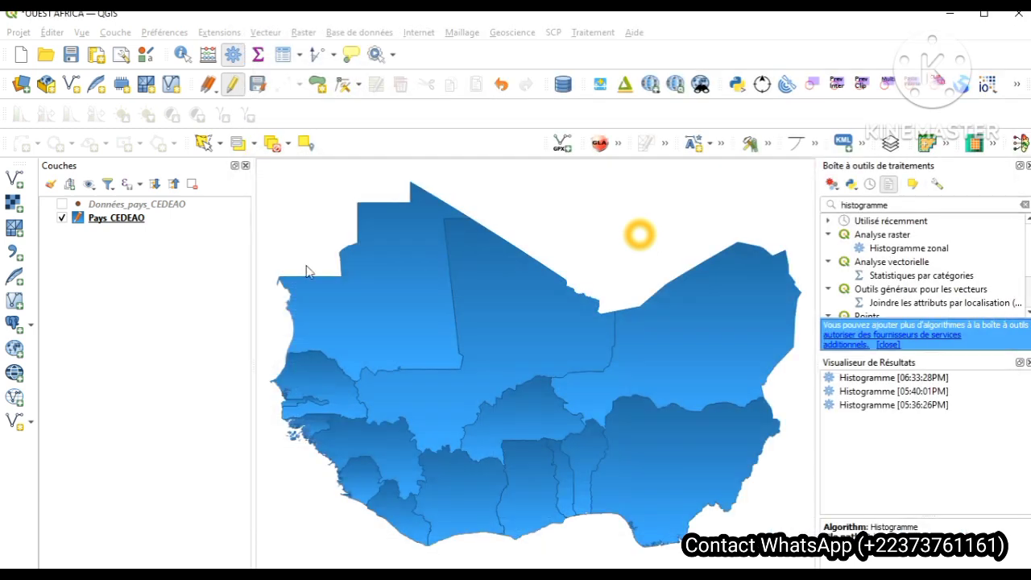
# Review the joined 2017 to 2021 columns in the Pays_CEDEAO attribute table
pyautogui.click(143, 225)
pyautogui.rightClick(129, 222)
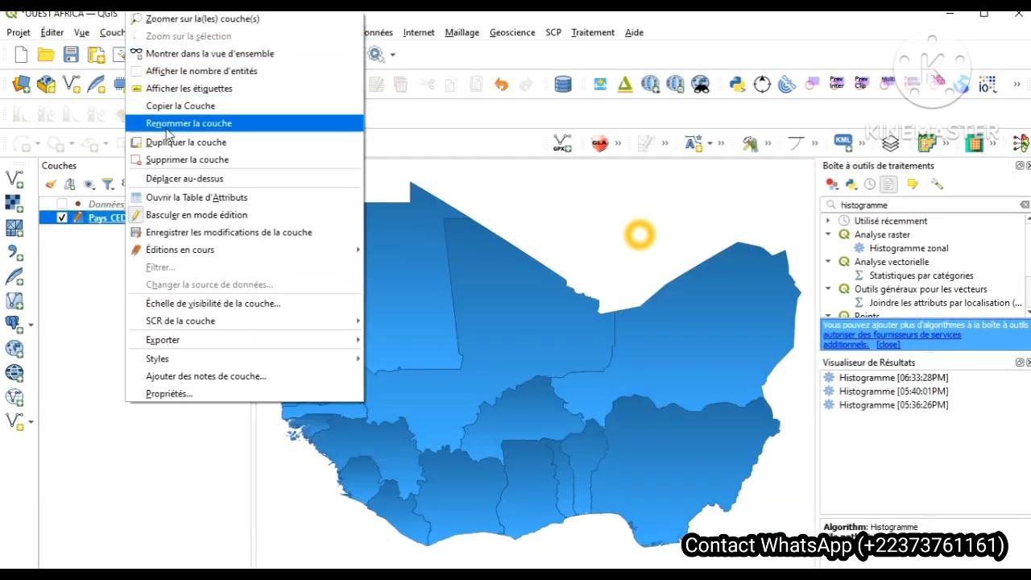
pyautogui.click(173, 197)
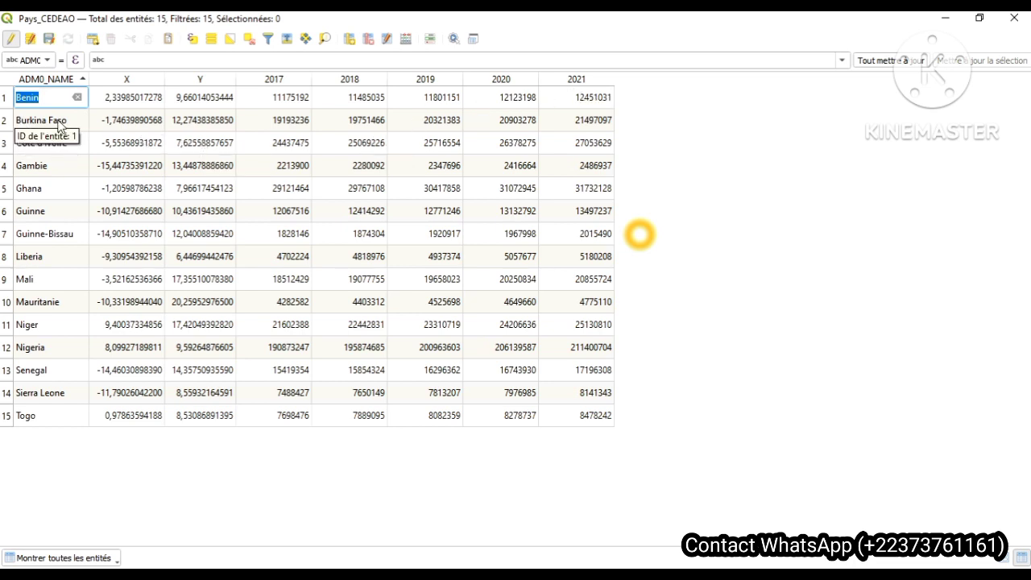
pyautogui.click(260, 499)
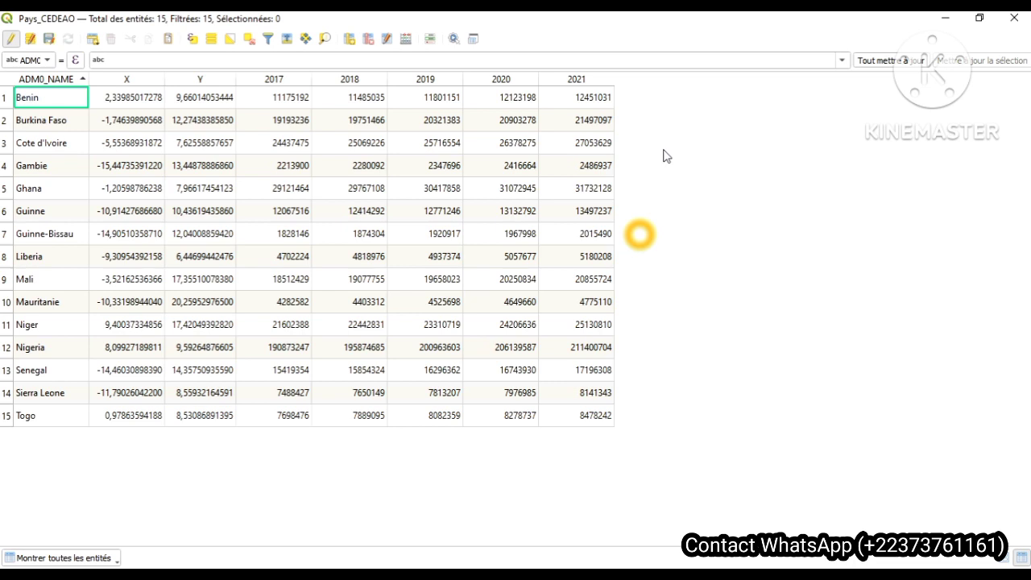
pyautogui.click(945, 18)
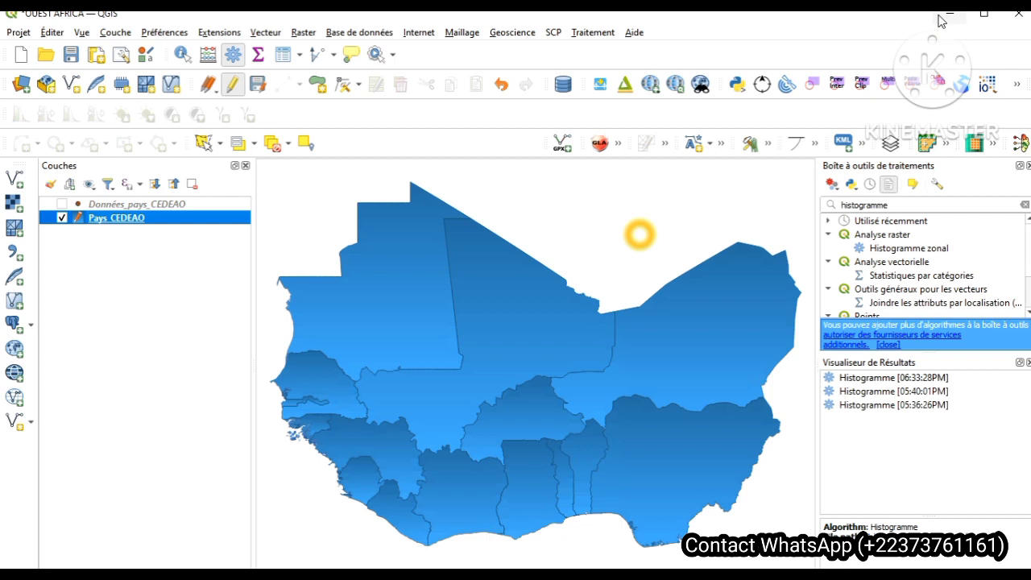
# Open the project properties
pyautogui.click(18, 32)
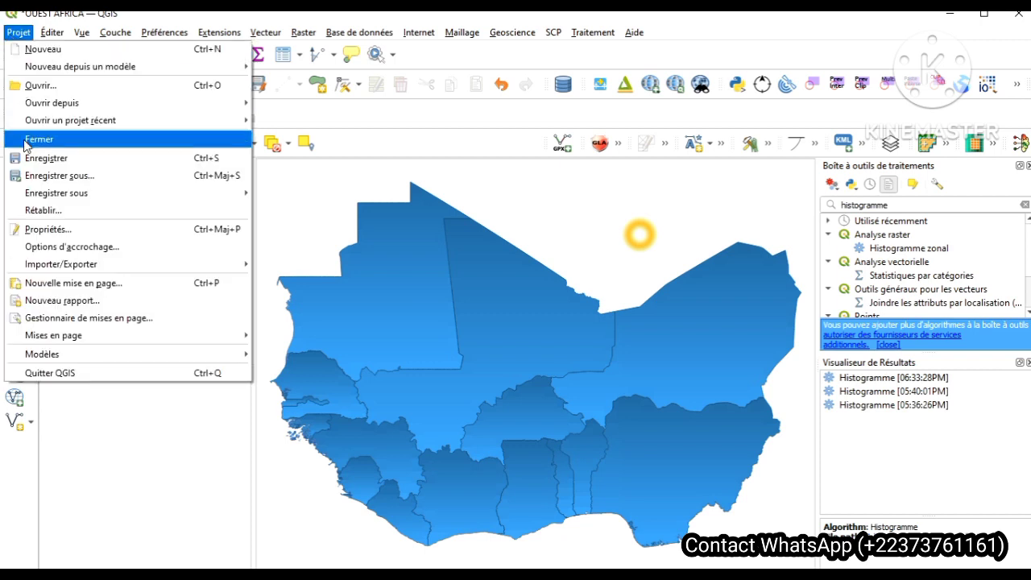
pyautogui.click(29, 231)
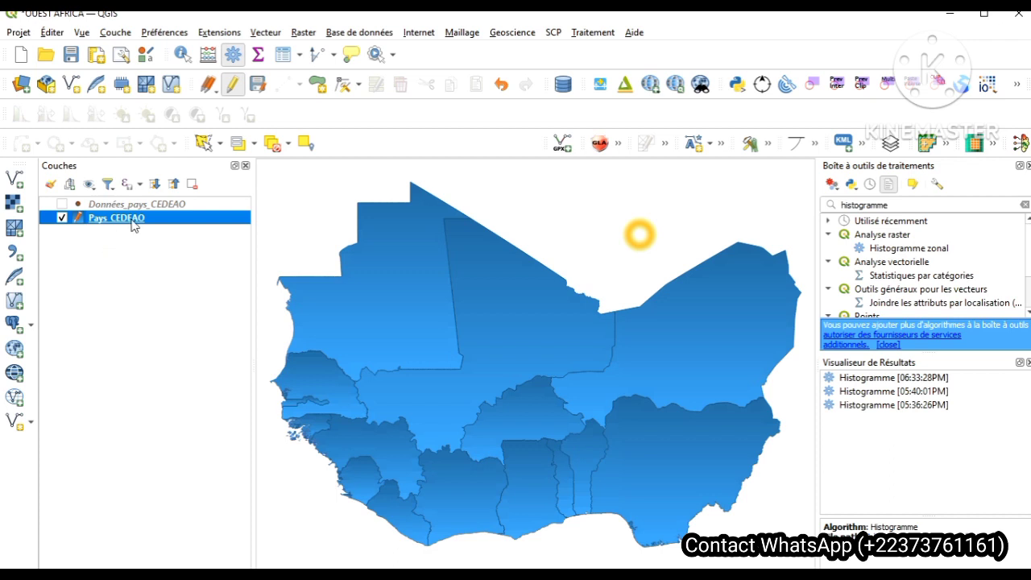
# Reopen the Pays_CEDEAO attribute table in edit mode
pyautogui.rightClick(134, 225)
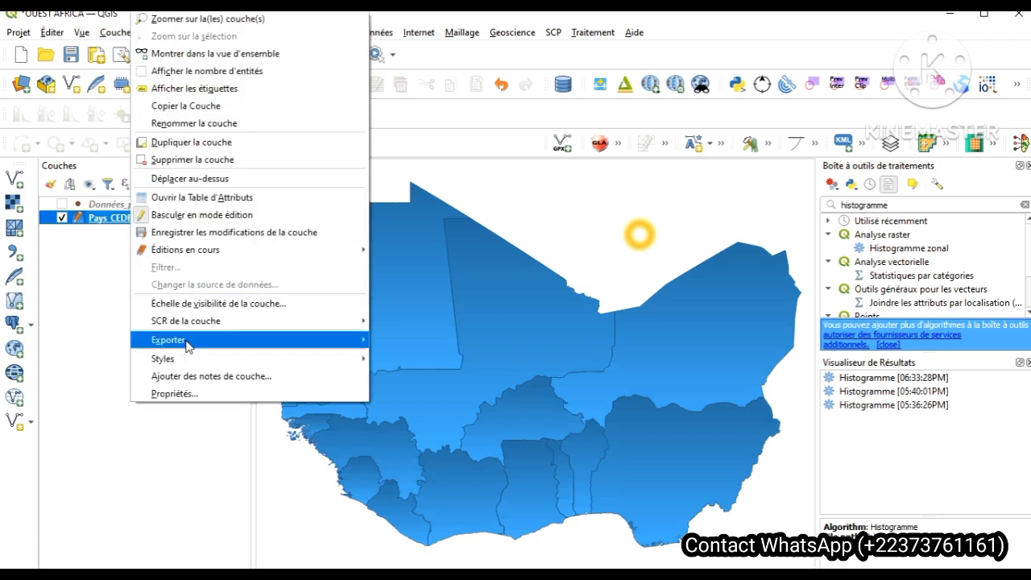
pyautogui.moveTo(192, 340)
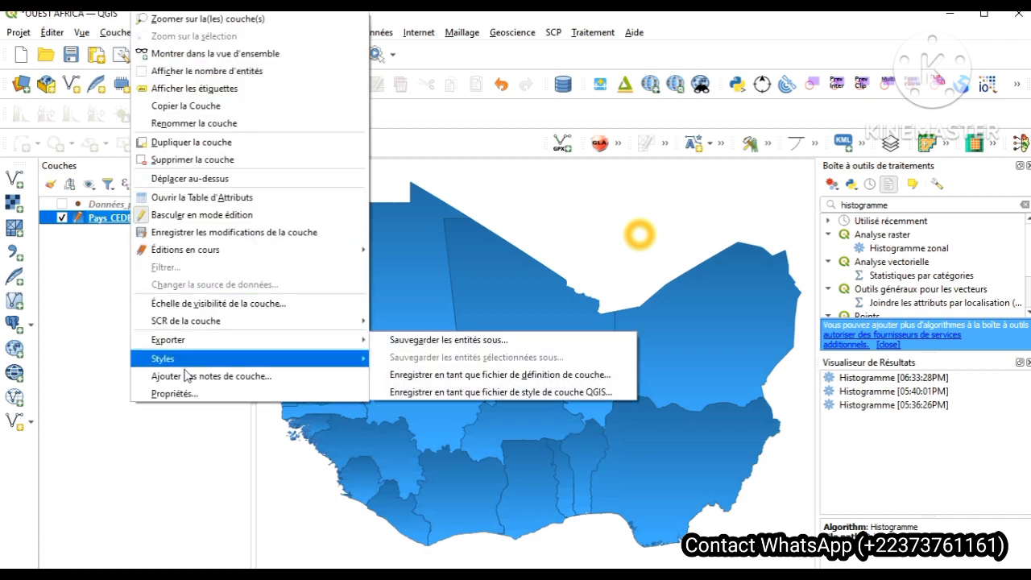
pyautogui.click(202, 197)
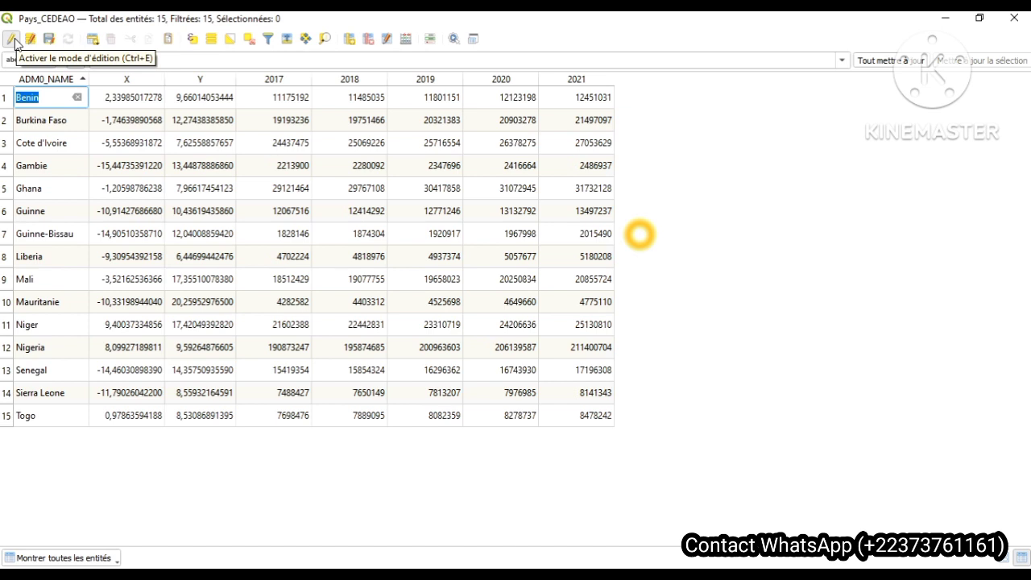
pyautogui.click(12, 40)
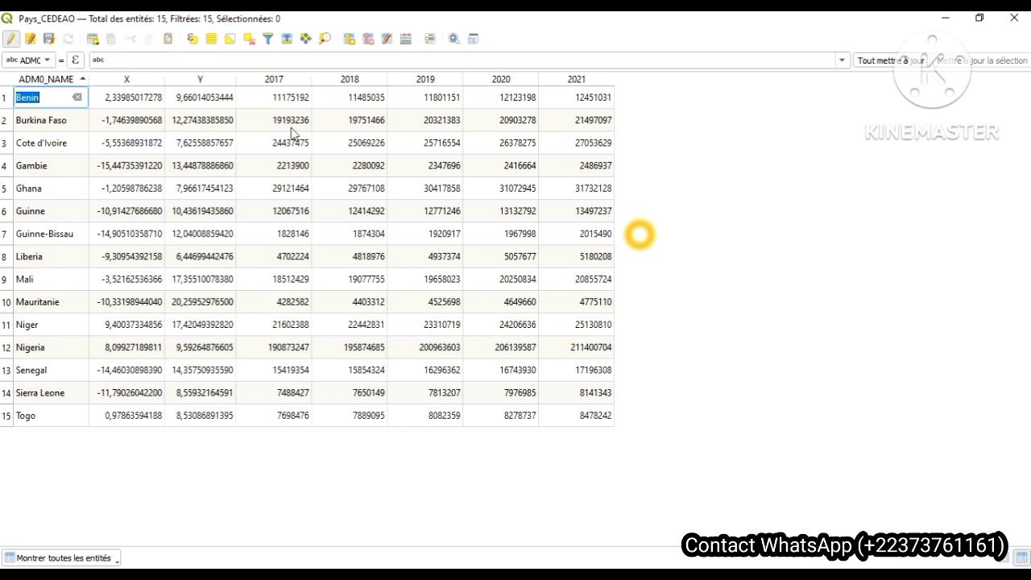
# Start a new attribute field named Superficie with the comment "Superficie du pays"
pyautogui.click(349, 40)
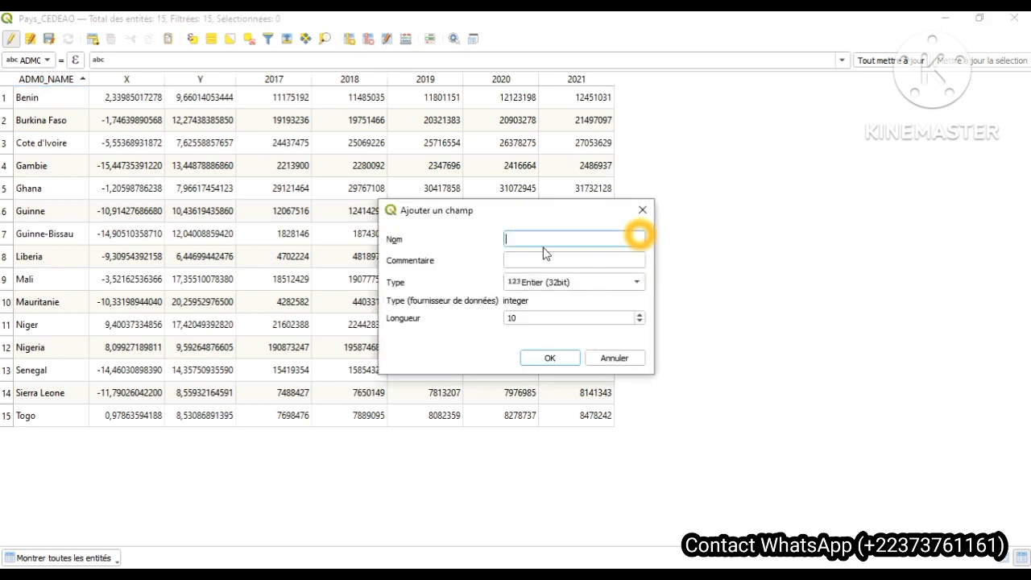
pyautogui.write('S')
pyautogui.write('urf')
pyautogui.write('ace')
pyautogui.press('BackSpace')
pyautogui.press('BackSpace')
pyautogui.press('BackSpace')
pyautogui.press('BackSpace')
pyautogui.press('BackSpace')
pyautogui.write('perficie')
pyautogui.click(537, 262)
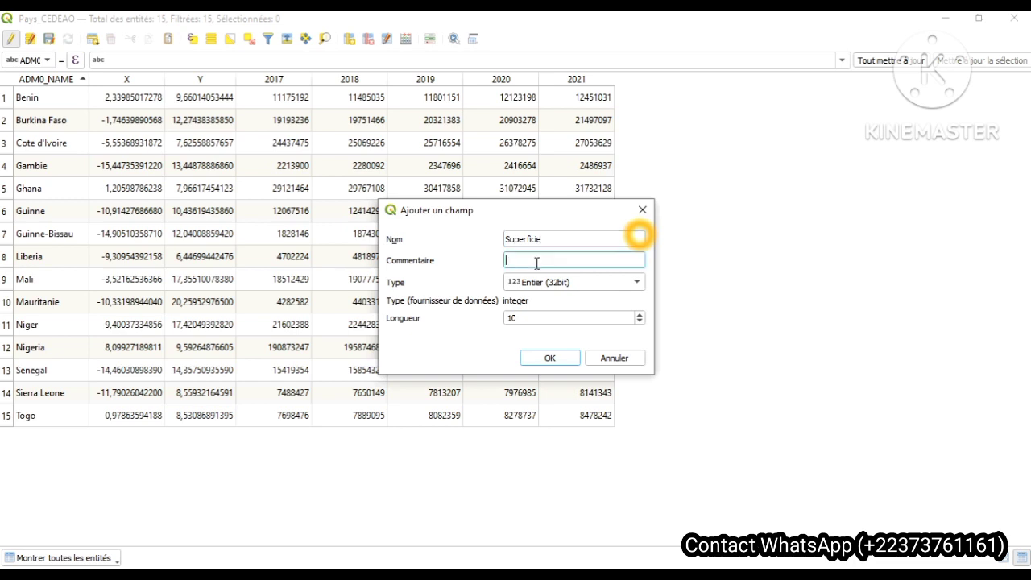
pyautogui.write('Superficie du pays')
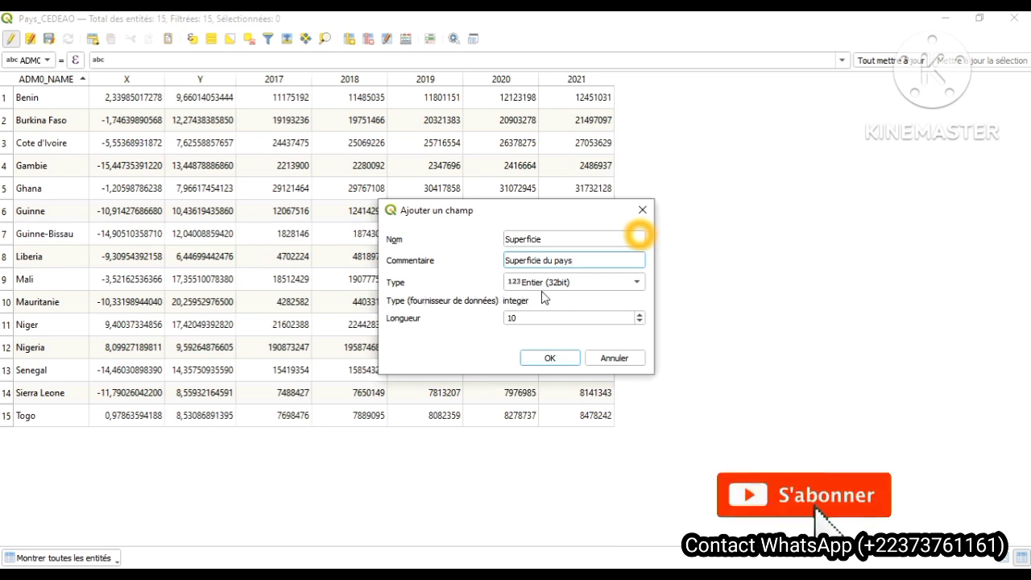
# Set the Superficie field's type to Nombre décimal (réel) with a length of 15 and add it to the table
pyautogui.click(533, 284)
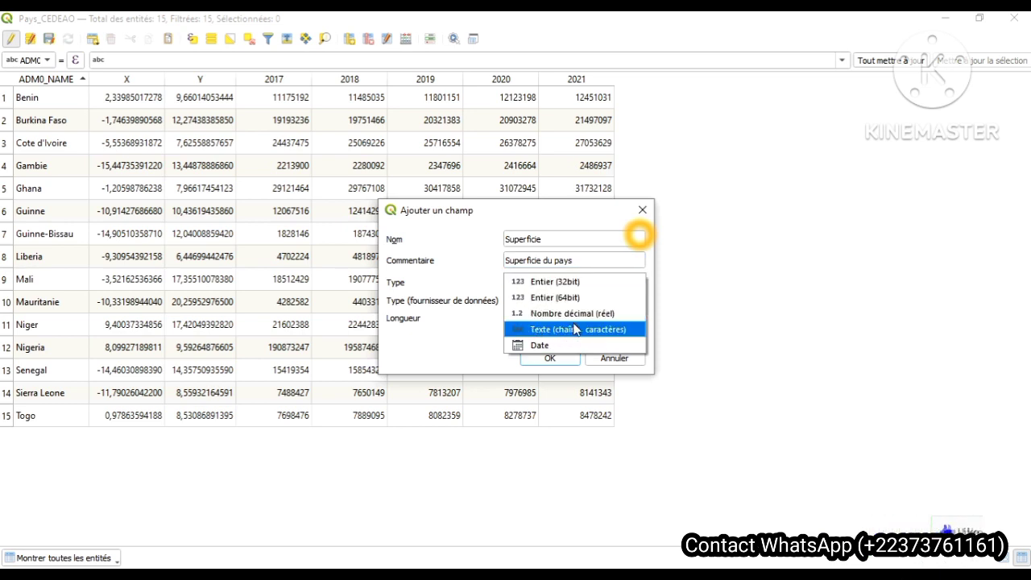
pyautogui.click(582, 315)
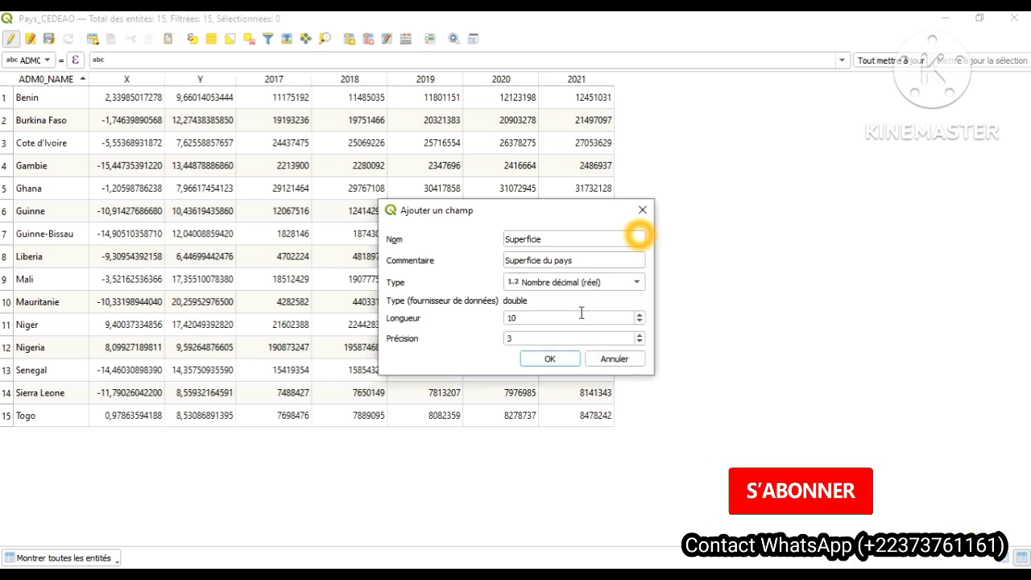
pyautogui.click(533, 319)
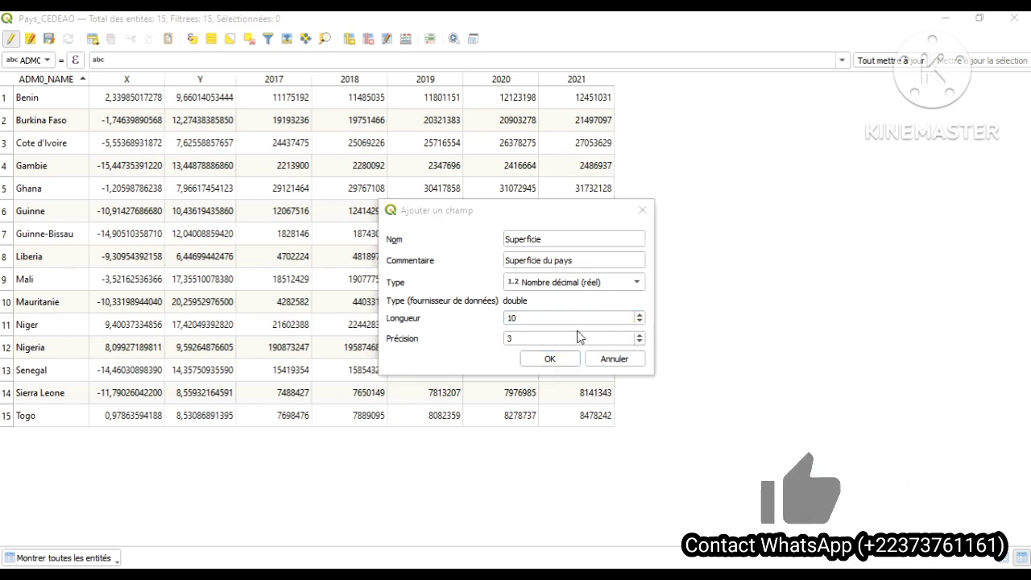
pyautogui.click(539, 314)
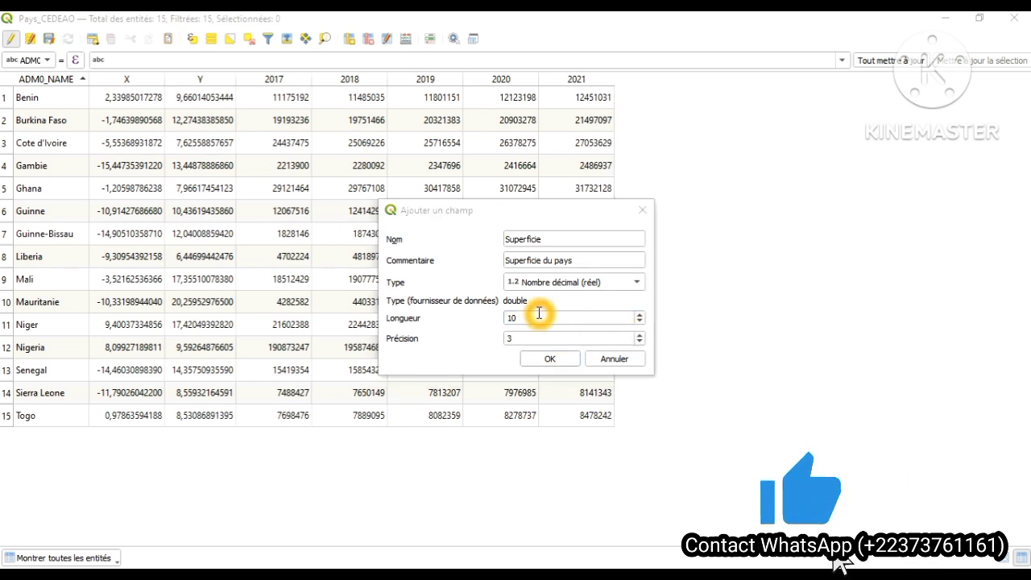
pyautogui.press('BackSpace')
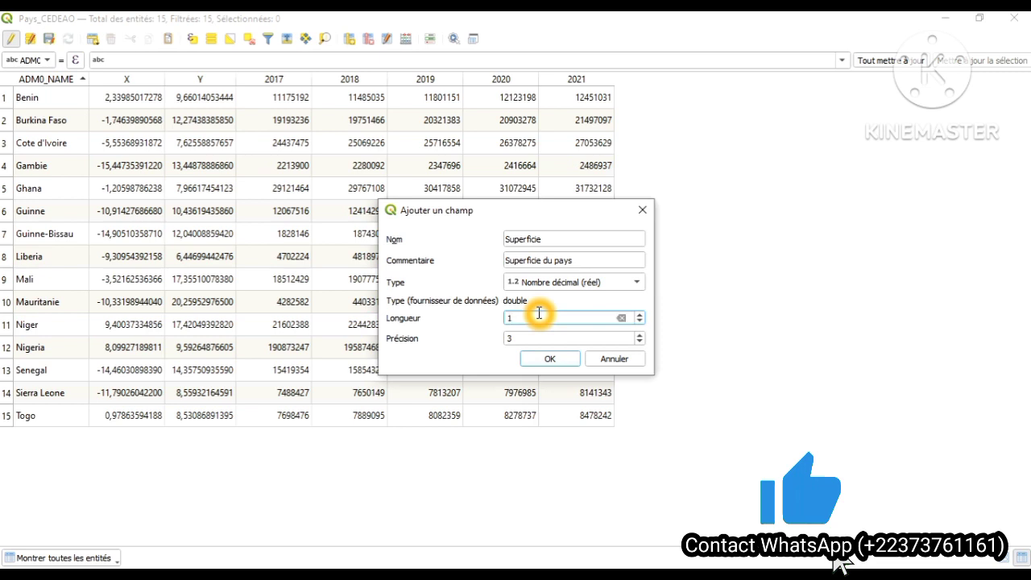
pyautogui.write('5')
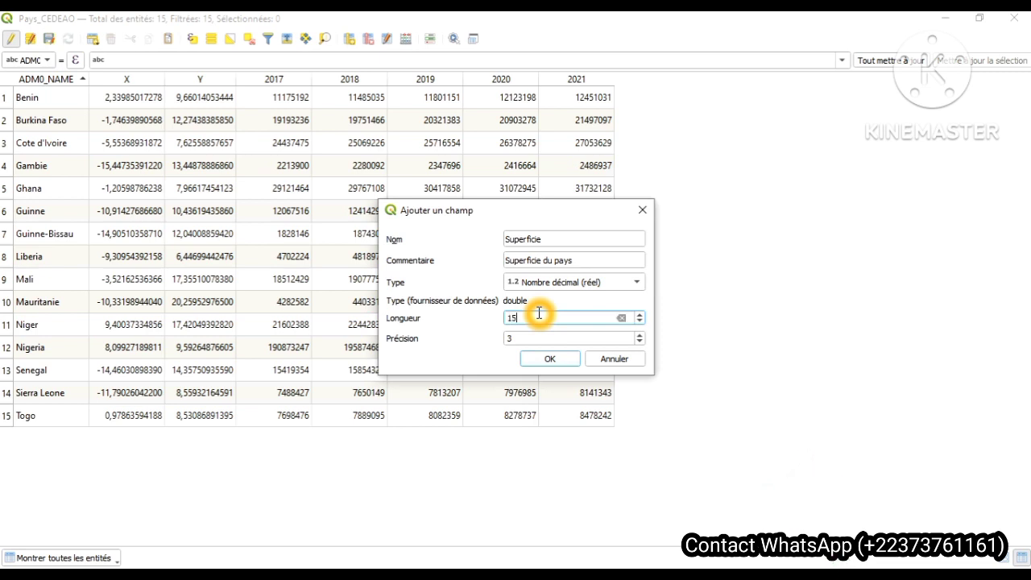
pyautogui.click(552, 358)
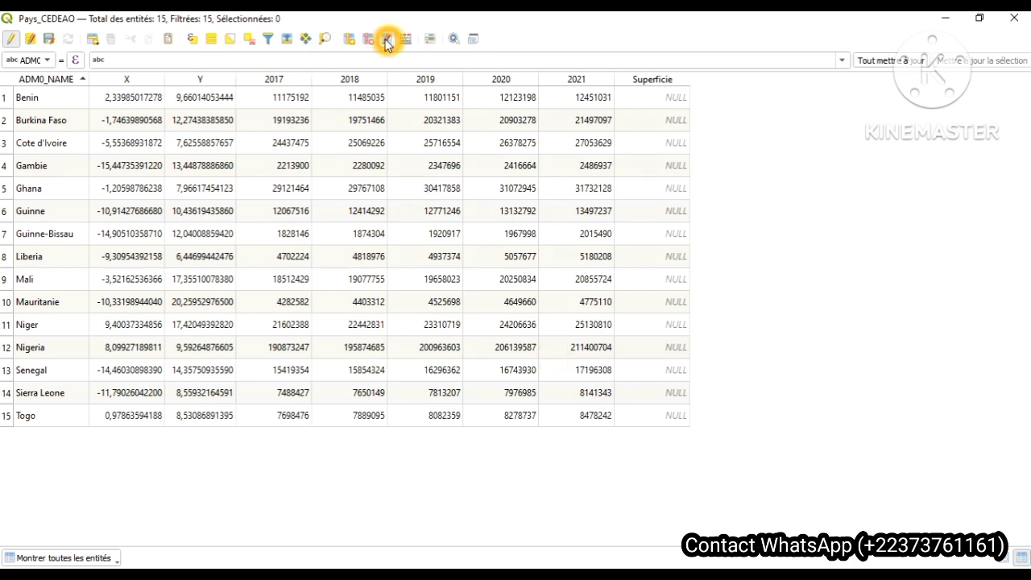
# Add a Nombre décimal (réel) field named Densité with the comment "habitant au km2"
pyautogui.click(354, 41)
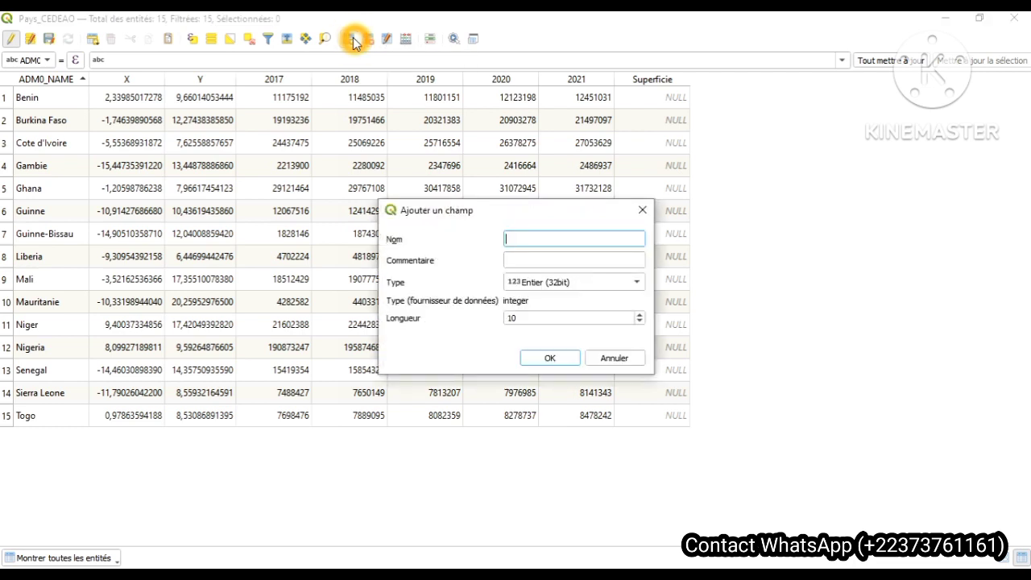
pyautogui.write('Densité')
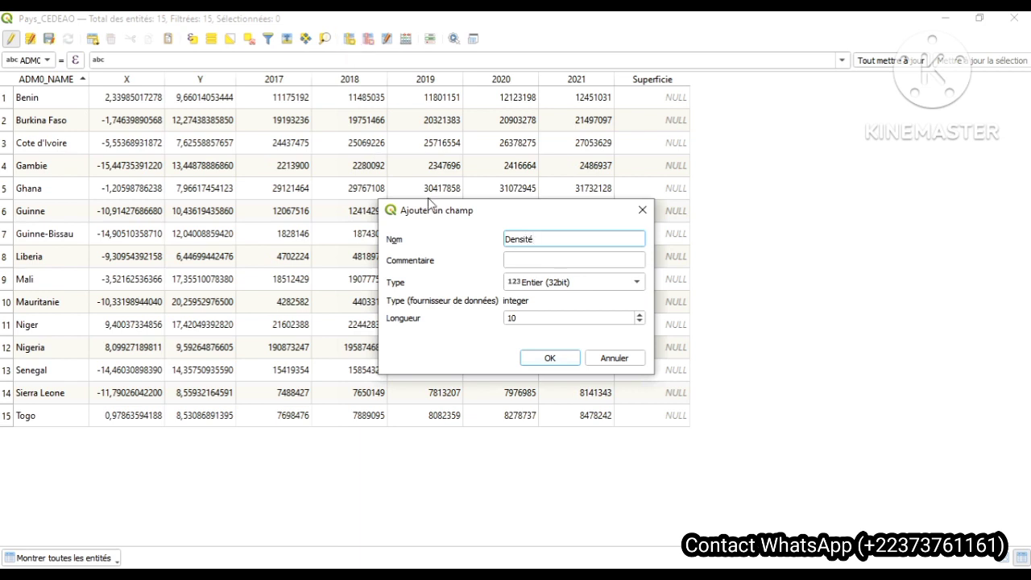
pyautogui.click(511, 261)
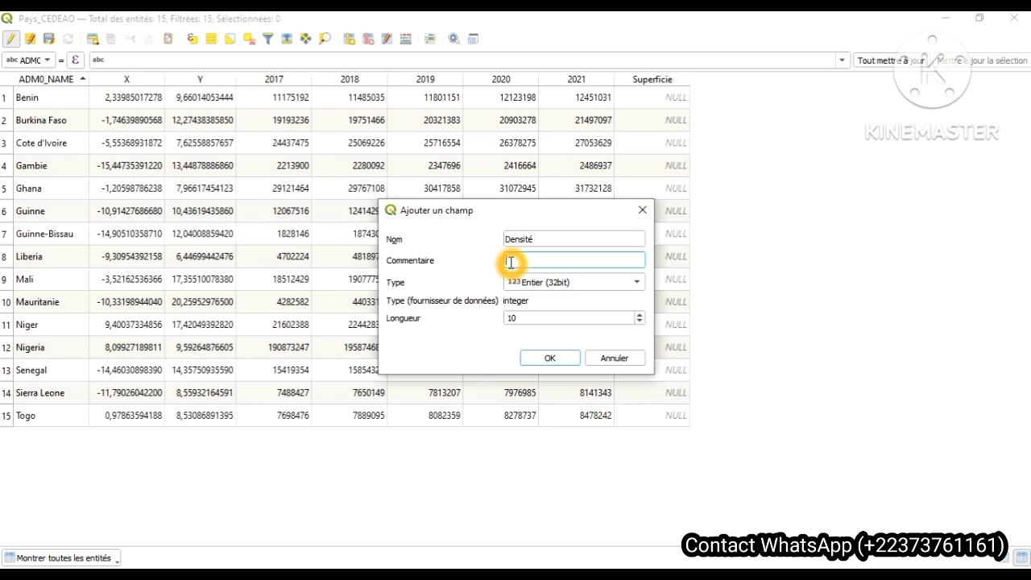
pyautogui.write('habitant au km2')
pyautogui.click(548, 282)
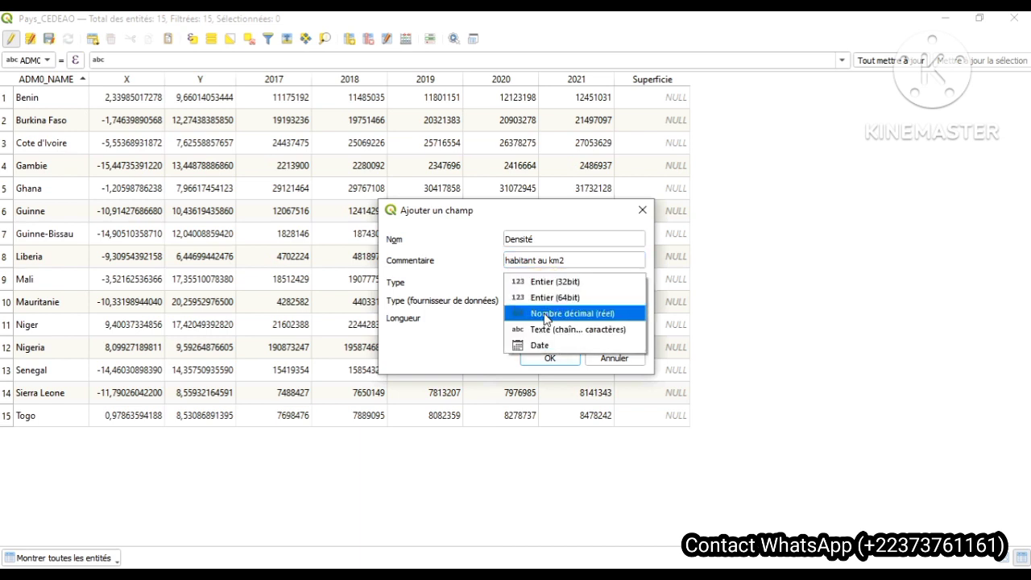
pyautogui.click(552, 314)
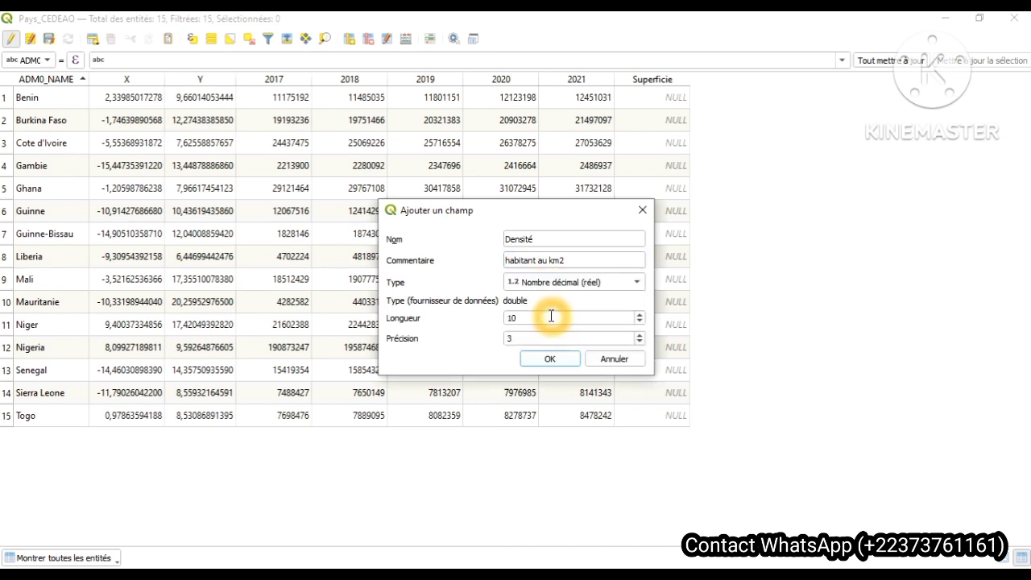
pyautogui.click(550, 362)
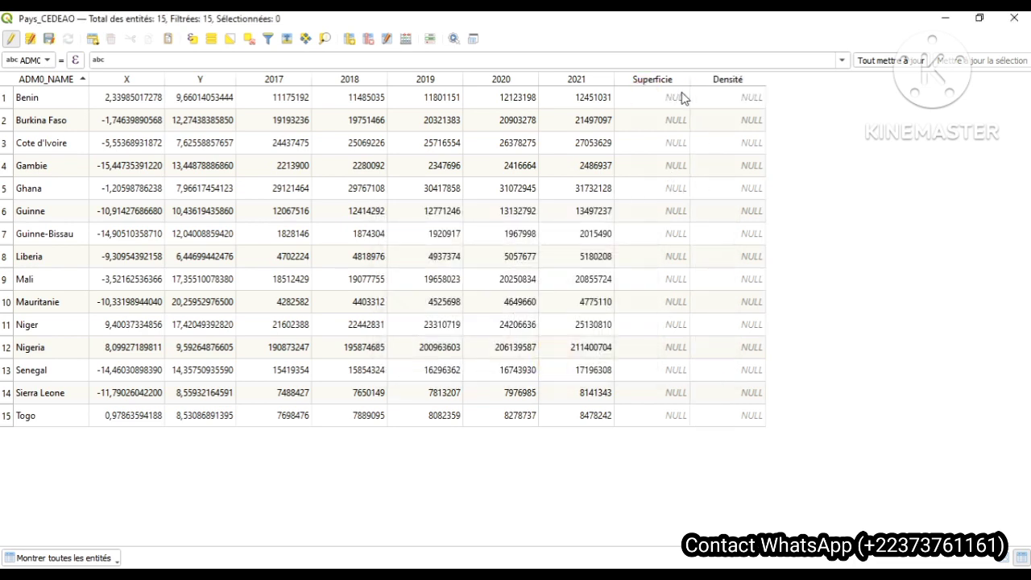
pyautogui.click(740, 106)
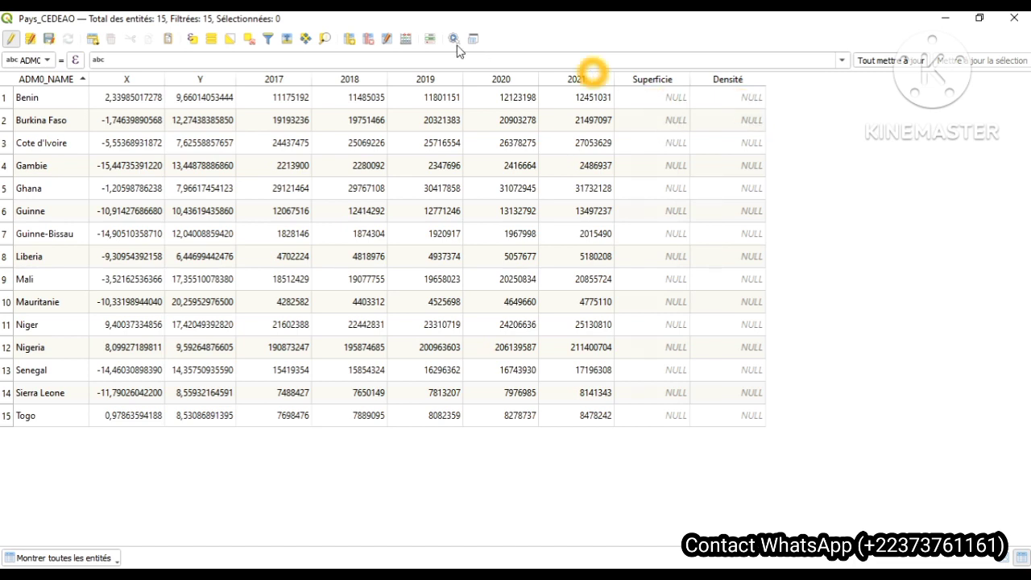
# Set up the field calculator to update the existing Superficie field
pyautogui.click(407, 40)
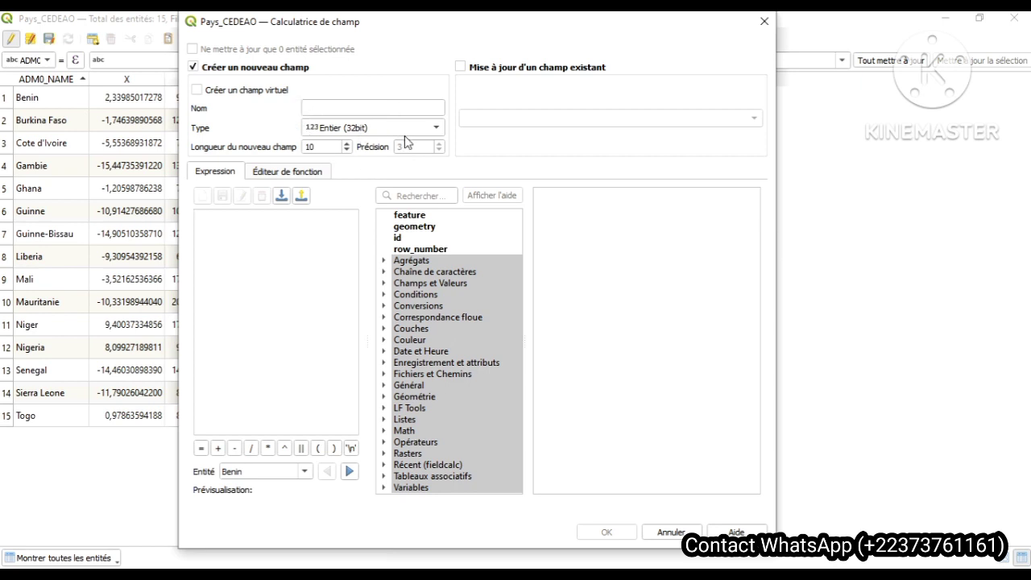
pyautogui.click(482, 127)
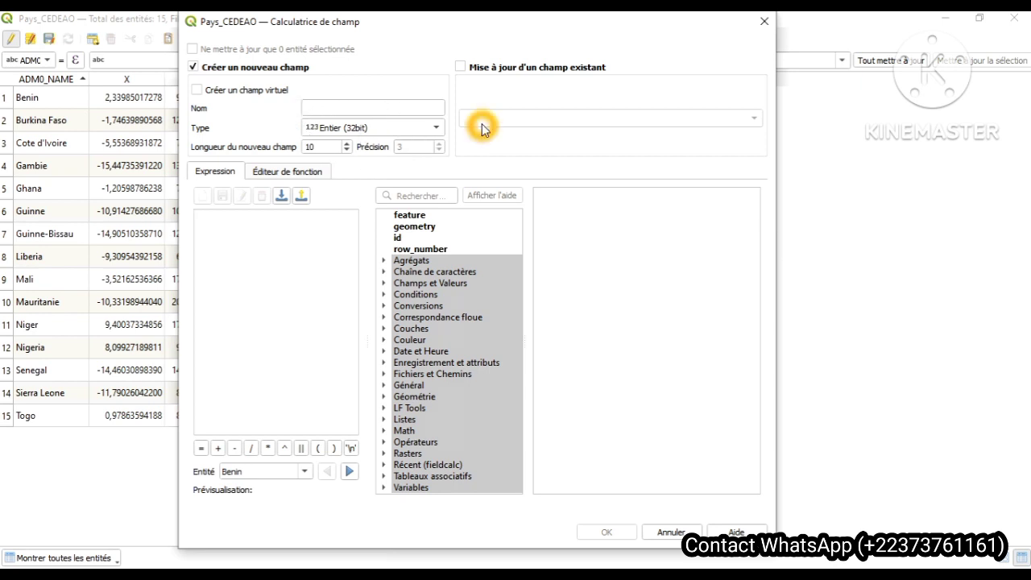
pyautogui.click(460, 68)
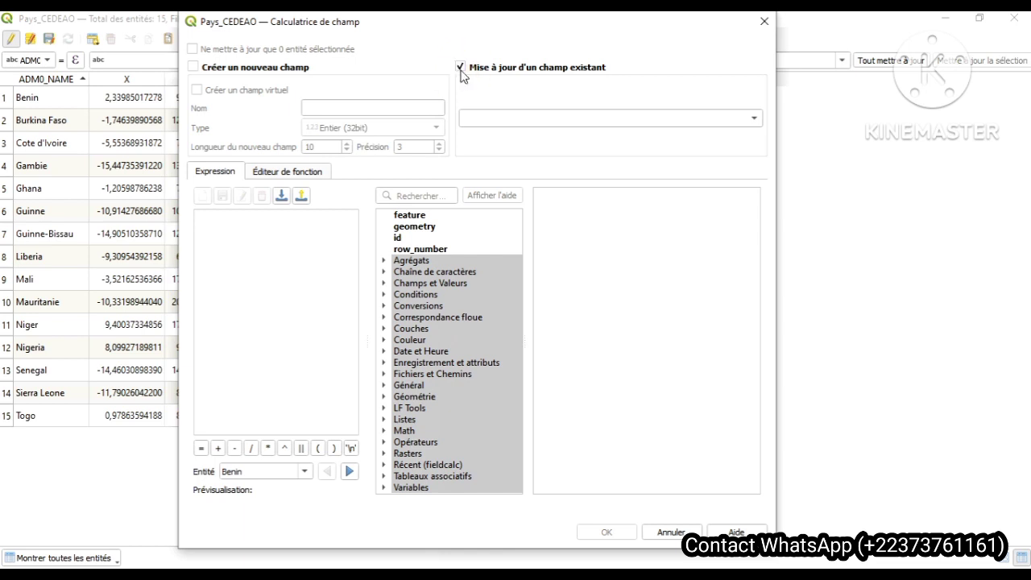
pyautogui.click(477, 119)
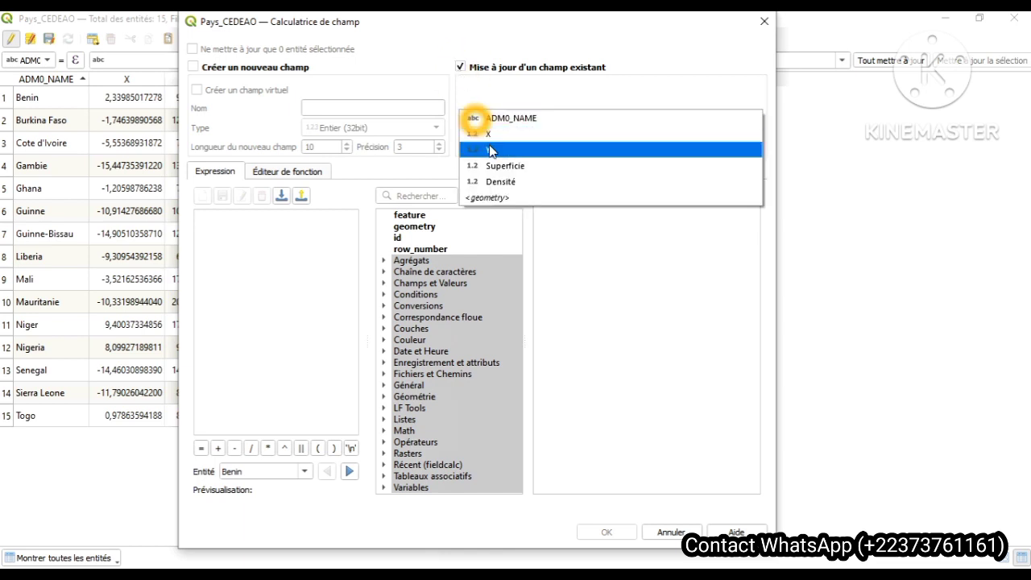
pyautogui.click(493, 165)
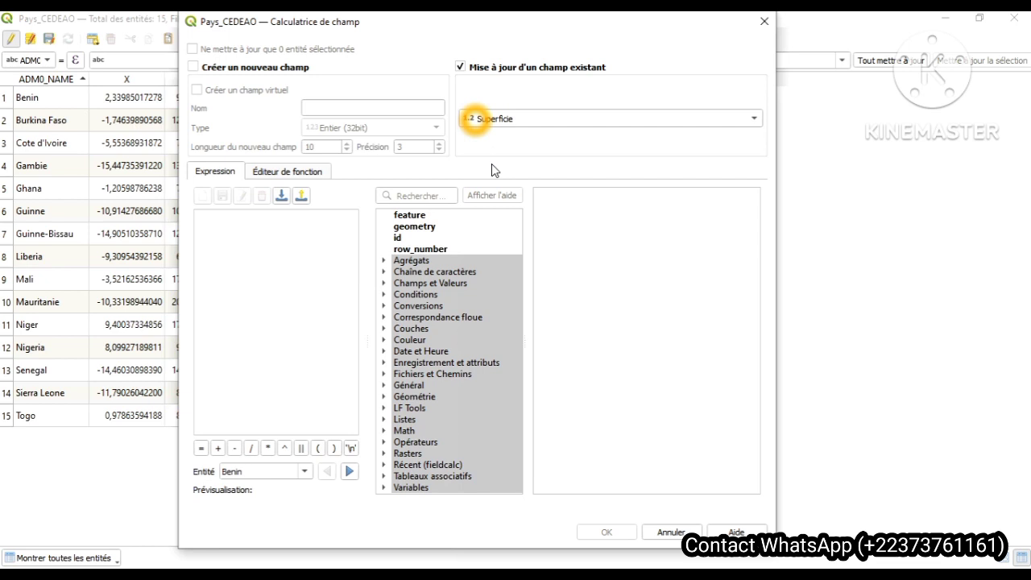
# Fill the Superficie field with each country's area in square kilometres, using the $area geometry function
pyautogui.click(384, 283)
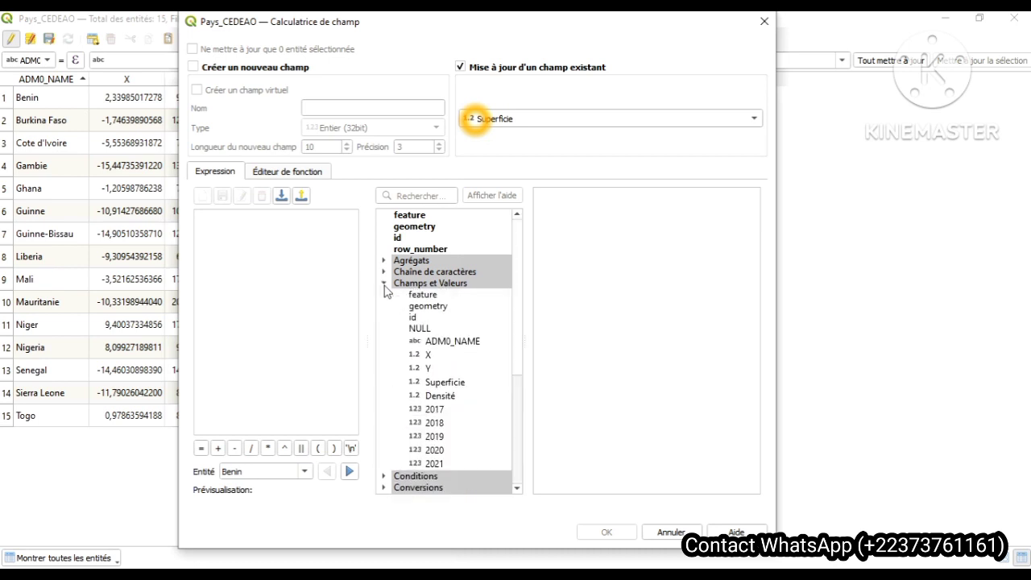
pyautogui.click(384, 284)
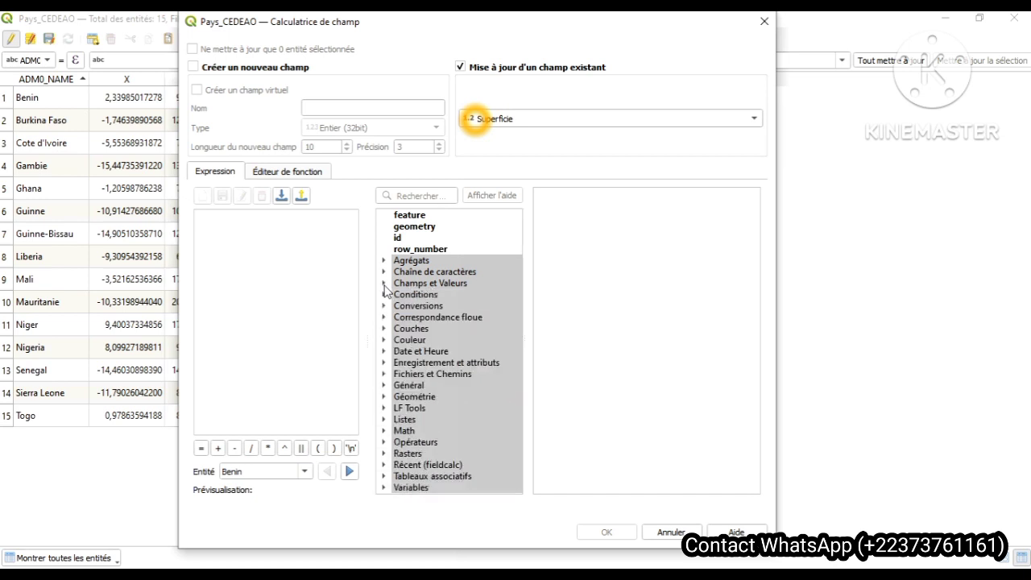
pyautogui.click(384, 398)
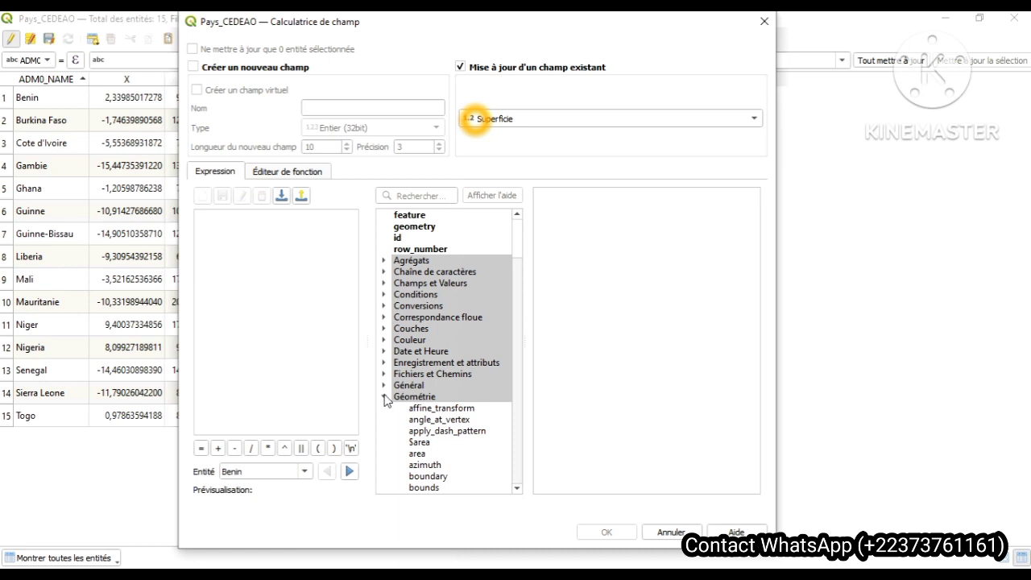
pyautogui.doubleClick(419, 444)
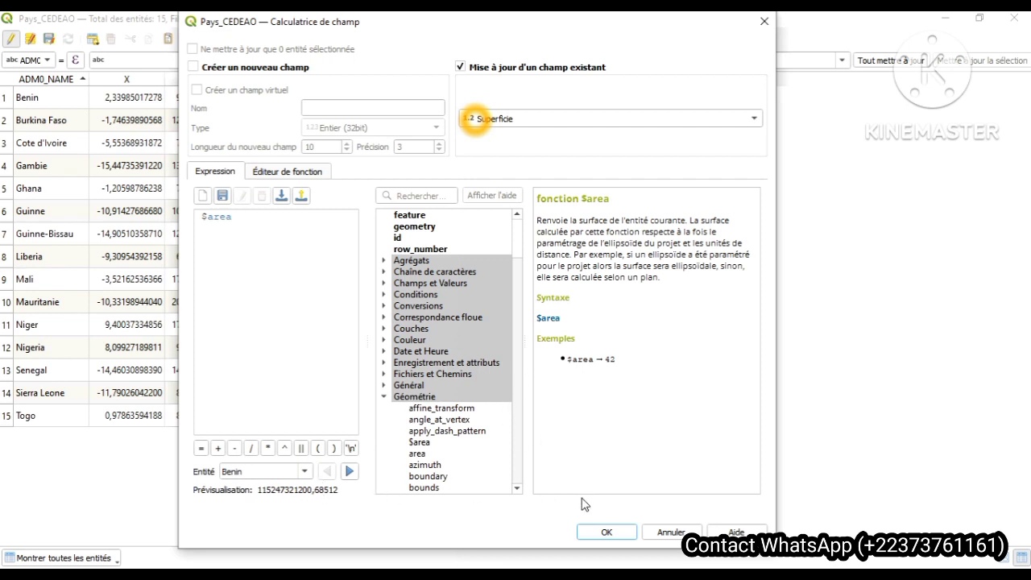
pyautogui.click(607, 534)
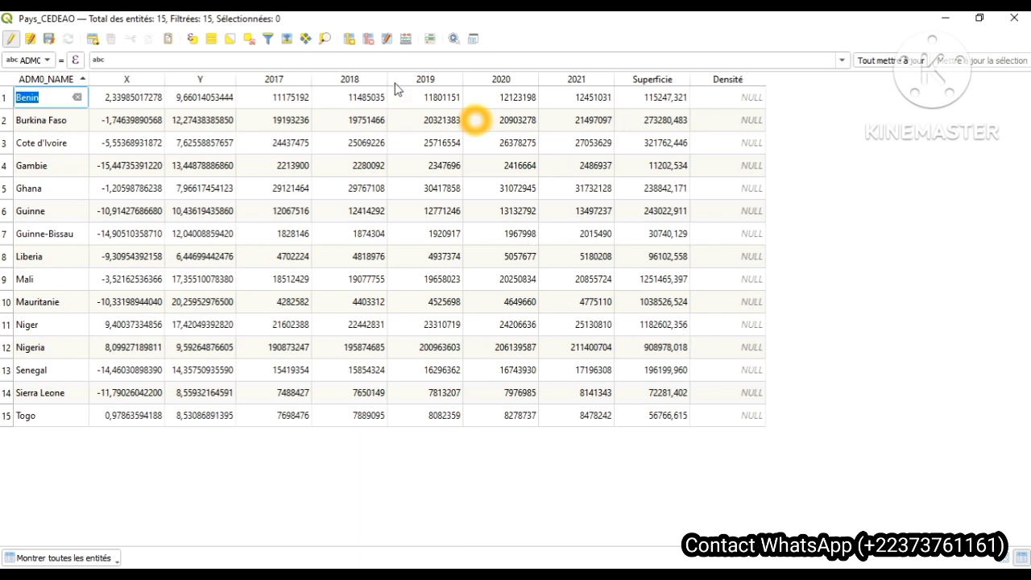
# Calculate the existing Densité field with the expression "2021" / "Superficie"
pyautogui.click(408, 43)
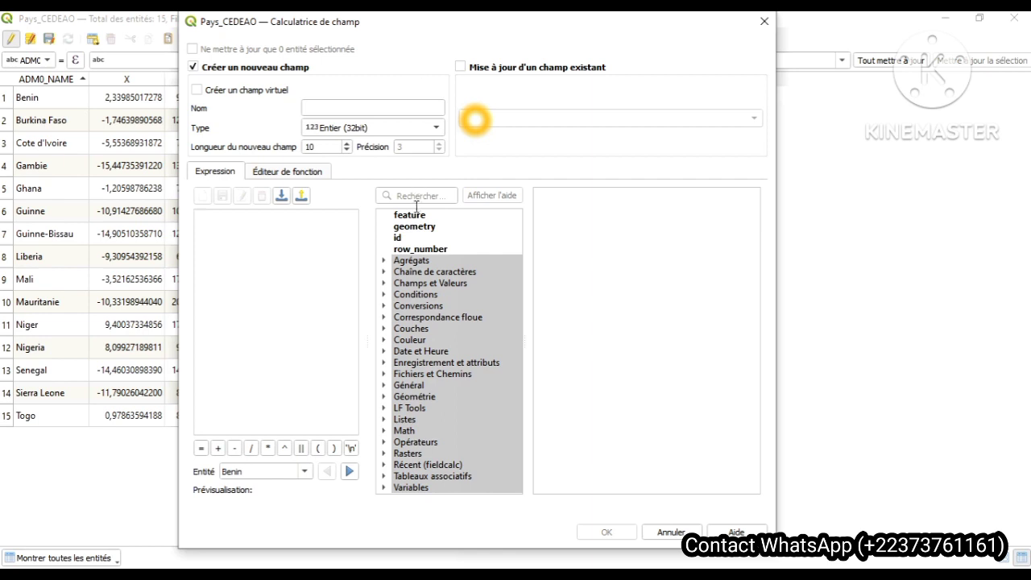
pyautogui.click(461, 68)
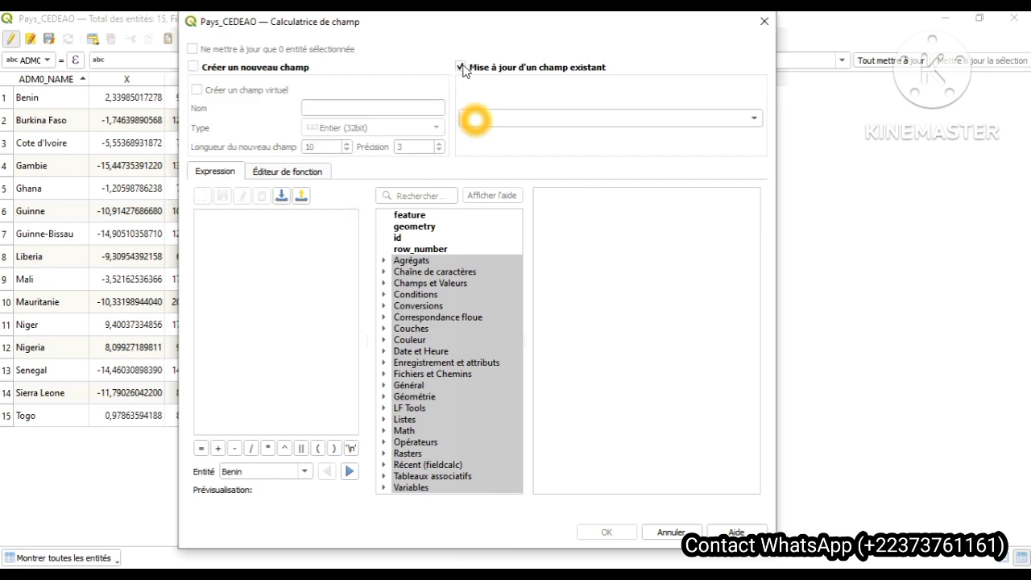
pyautogui.click(481, 117)
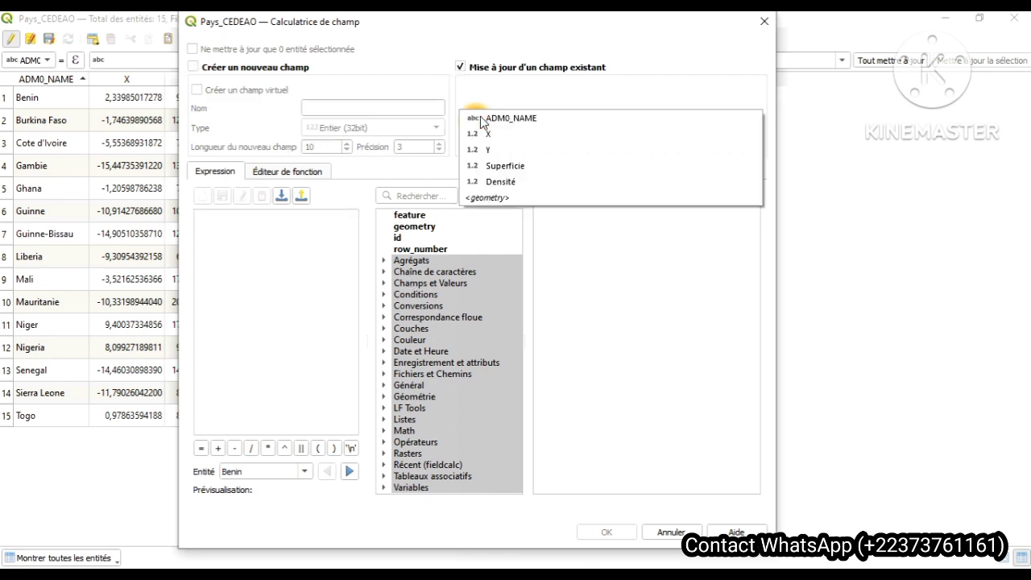
pyautogui.click(483, 182)
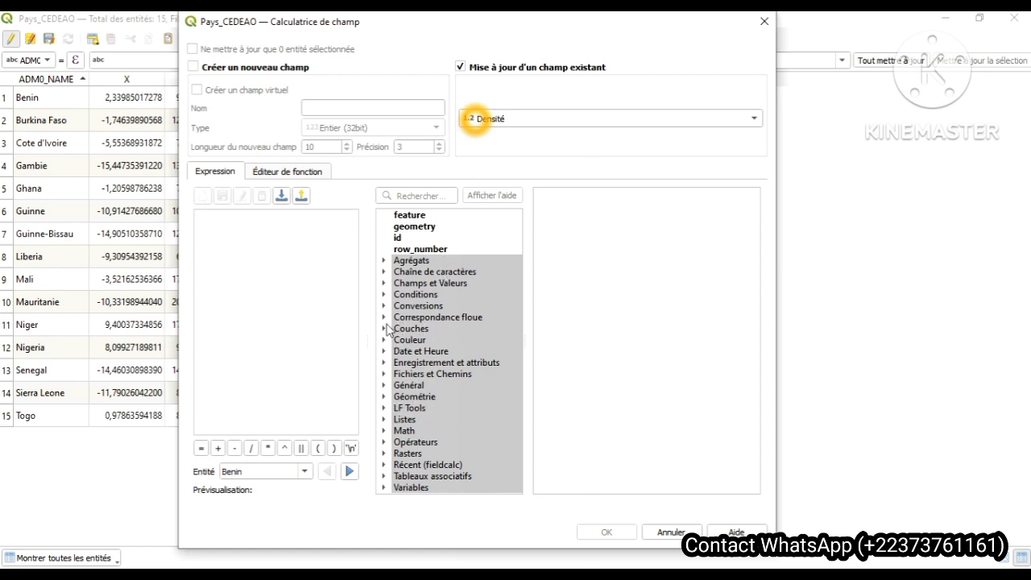
pyautogui.click(384, 284)
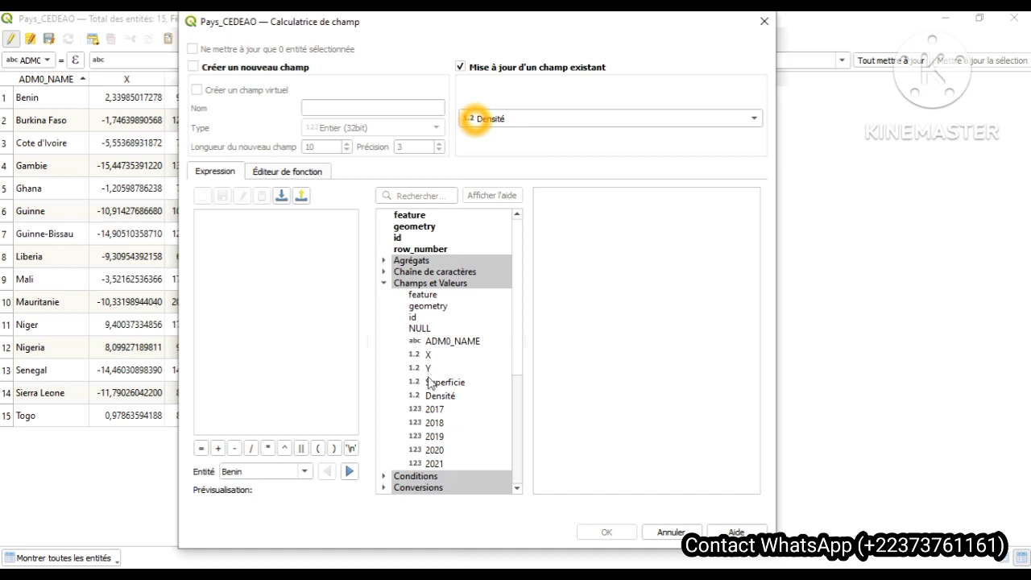
pyautogui.doubleClick(435, 463)
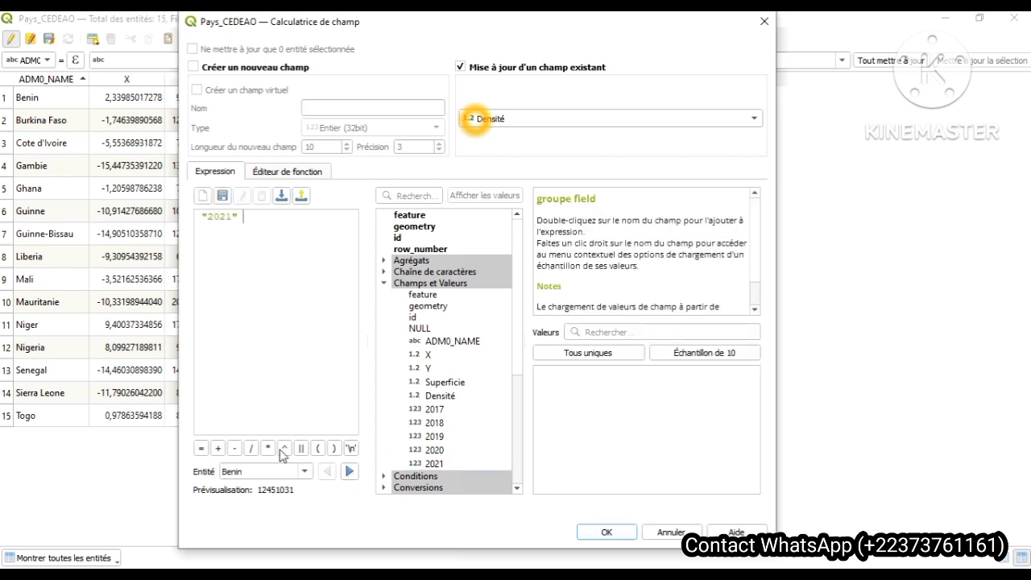
pyautogui.click(251, 448)
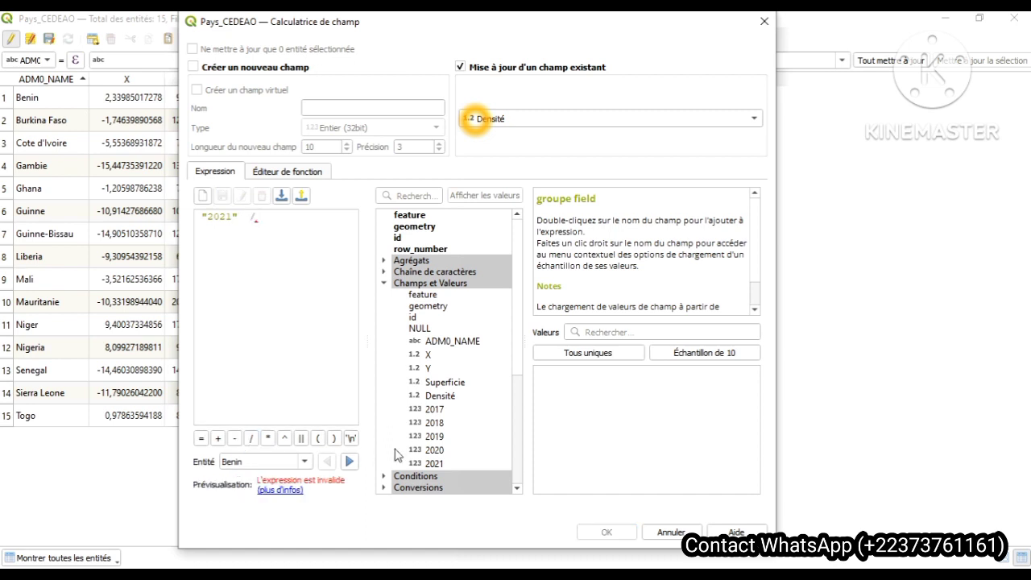
pyautogui.doubleClick(441, 386)
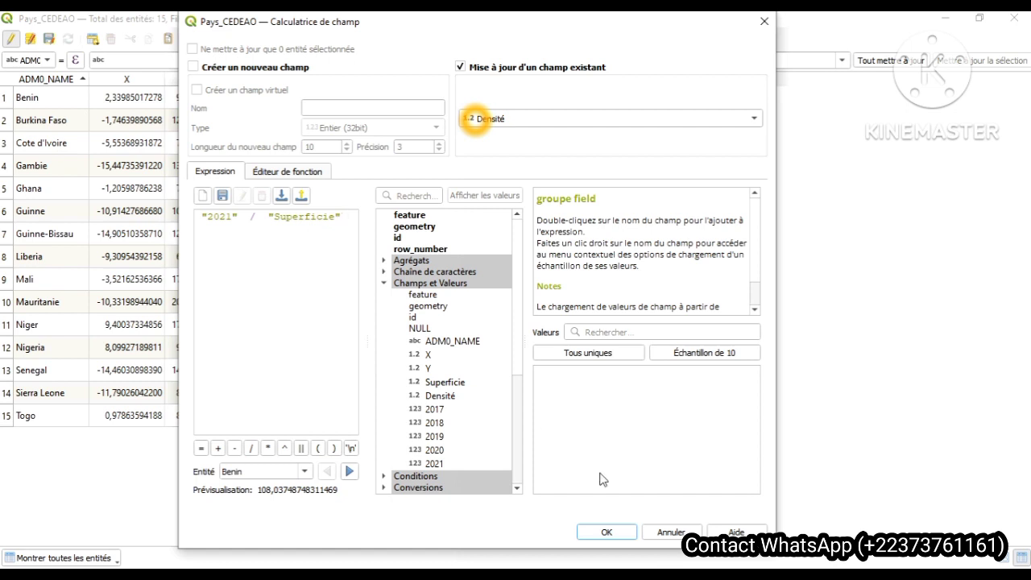
pyautogui.click(612, 537)
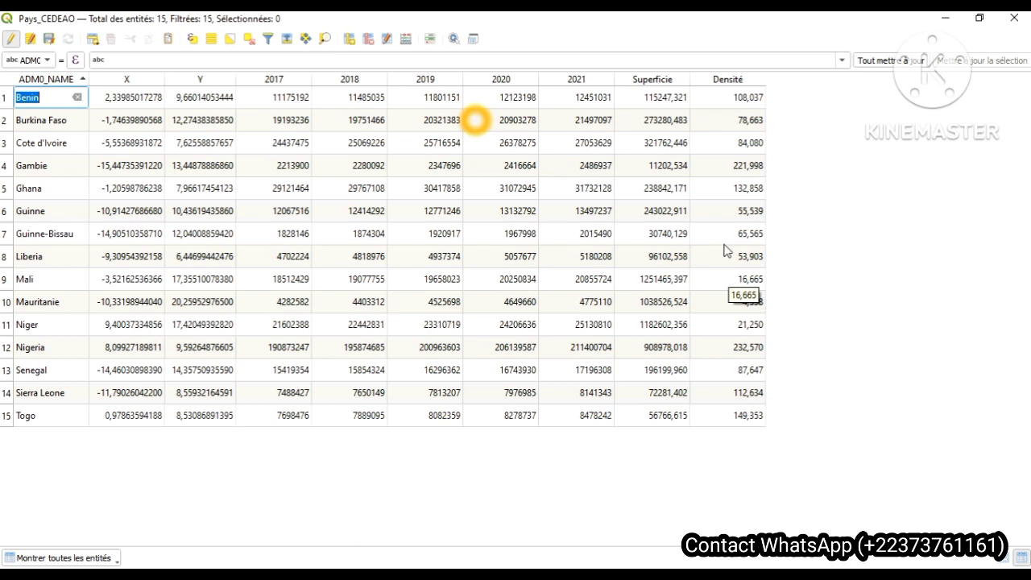
# Close the attribute table and set up the Histogramme tool on Pays_CEDEAO with category field ADM0_NAME and value field Densité
pyautogui.click(1016, 19)
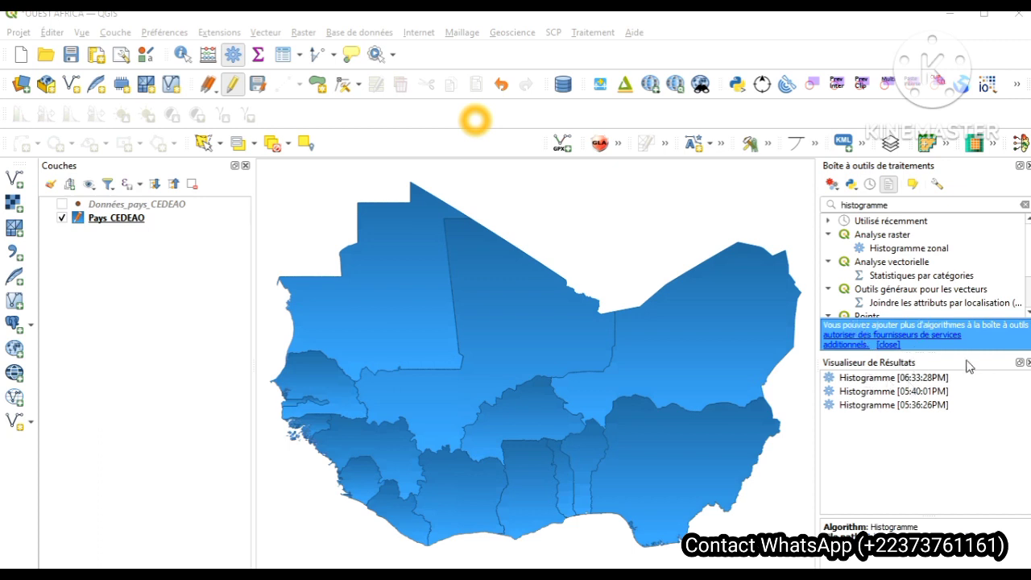
pyautogui.click(1028, 364)
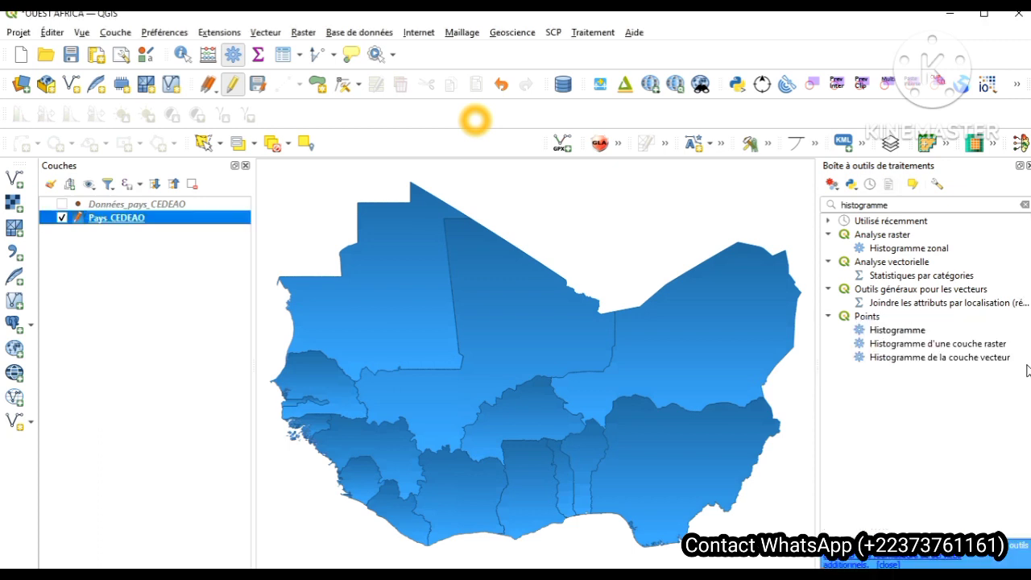
pyautogui.doubleClick(888, 332)
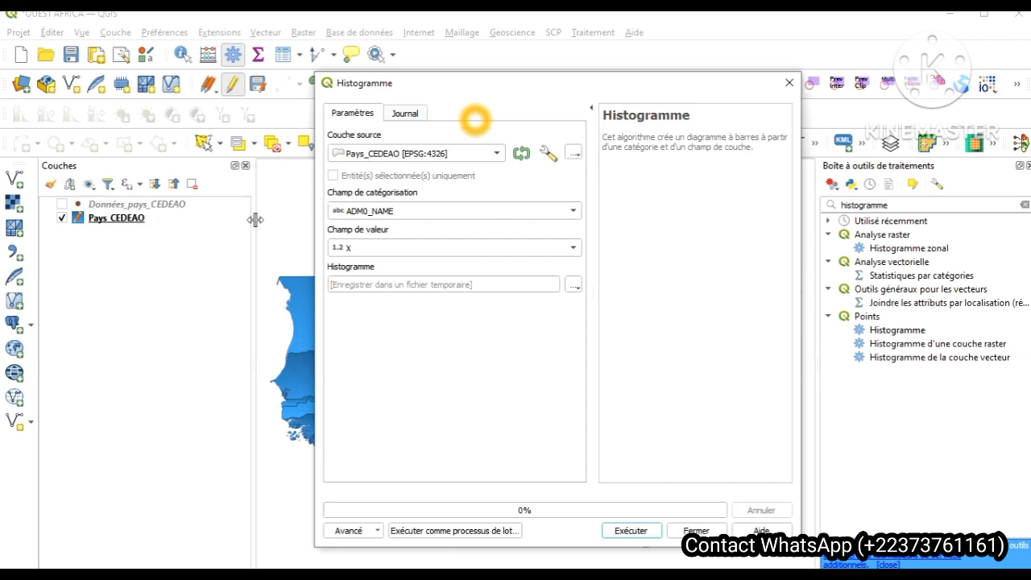
pyautogui.click(504, 212)
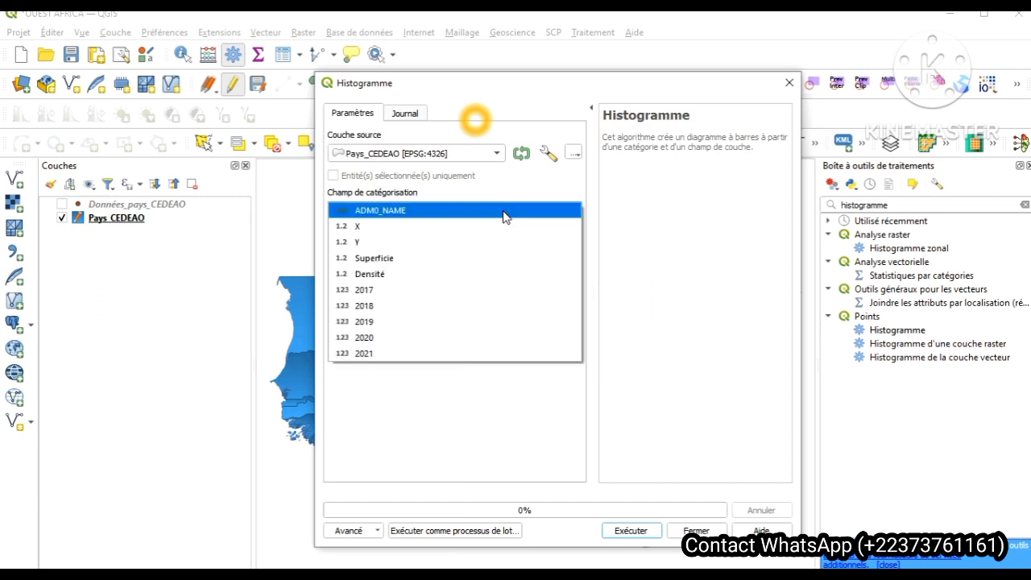
pyautogui.click(503, 213)
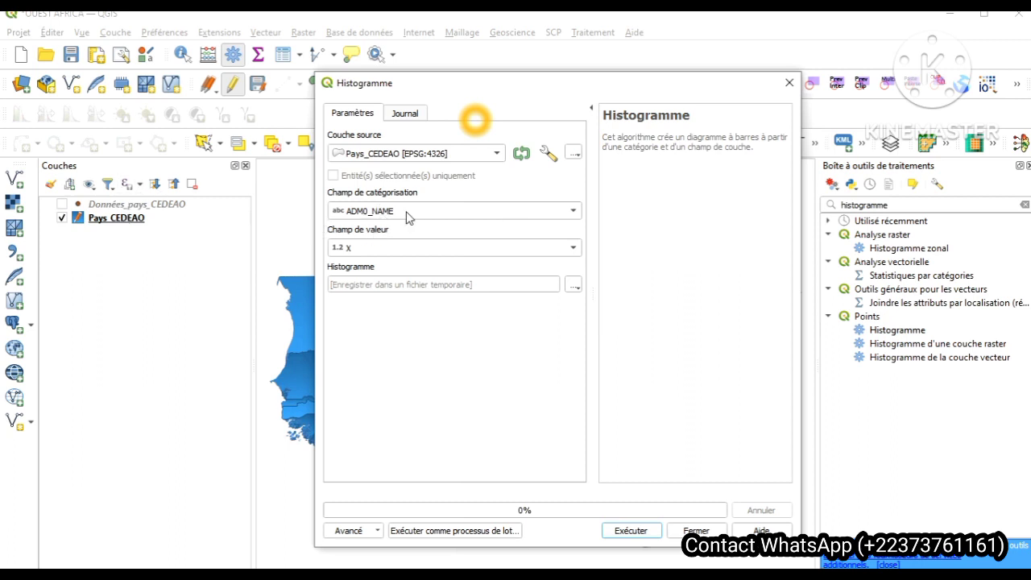
pyautogui.click(576, 256)
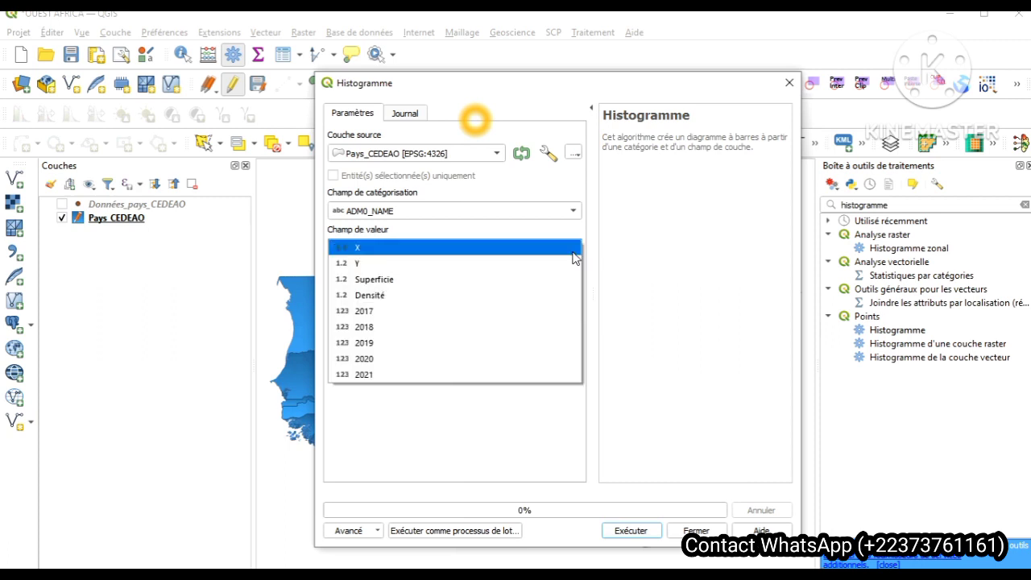
pyautogui.click(421, 293)
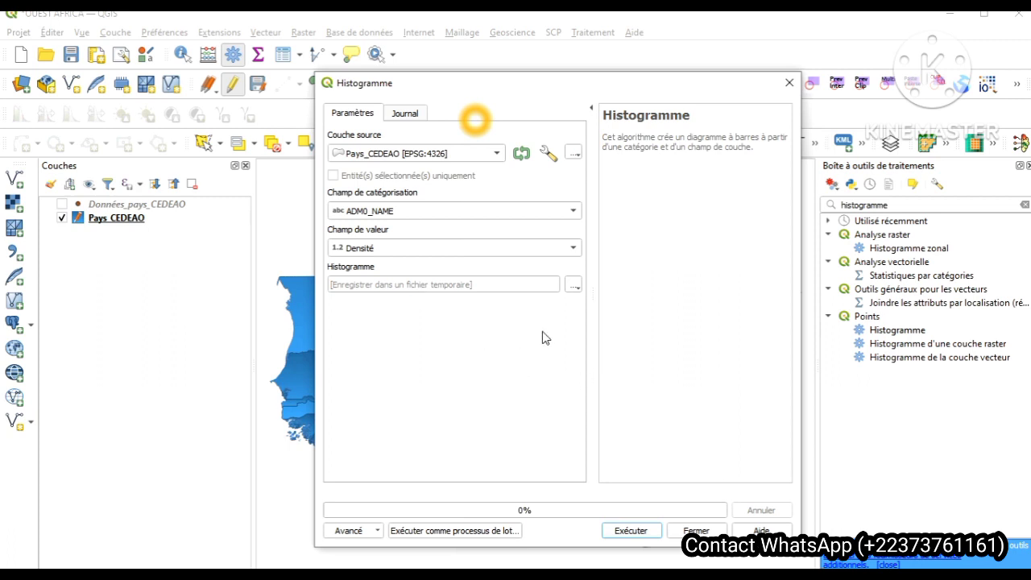
# Set the histogram output to an HTML file named densité in the a supprimer folder and run the tool
pyautogui.click(574, 287)
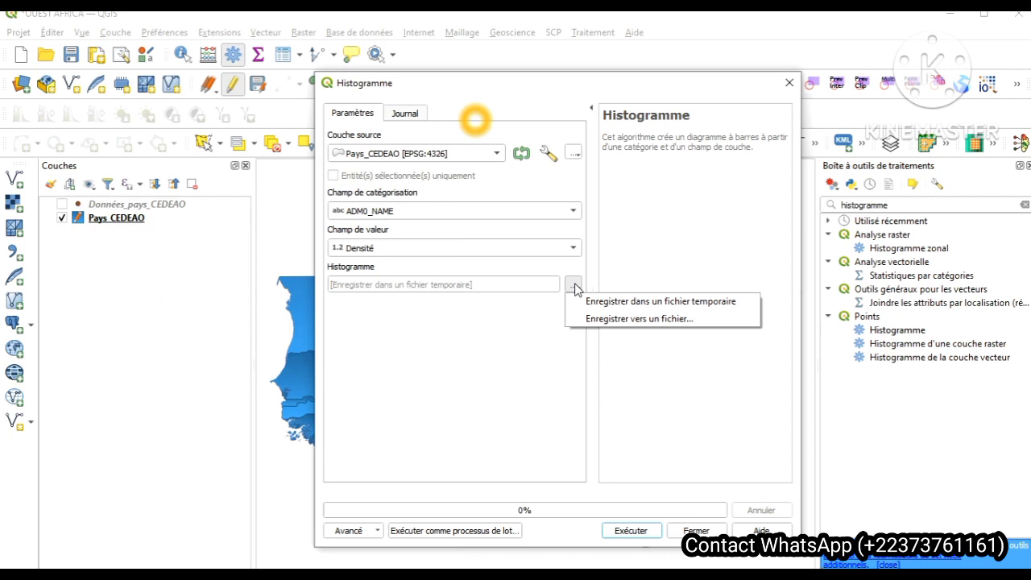
pyautogui.click(622, 318)
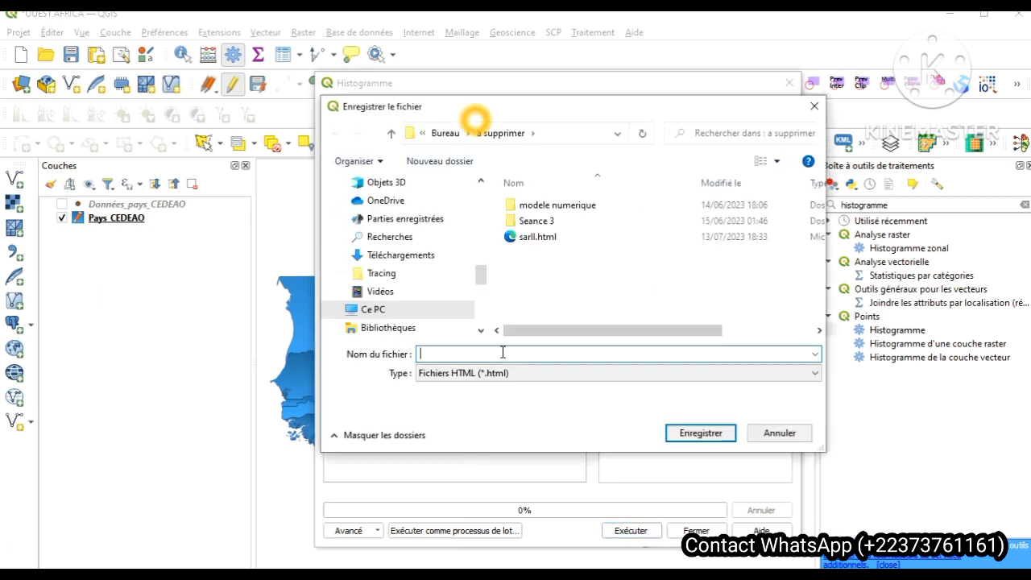
pyautogui.write('den')
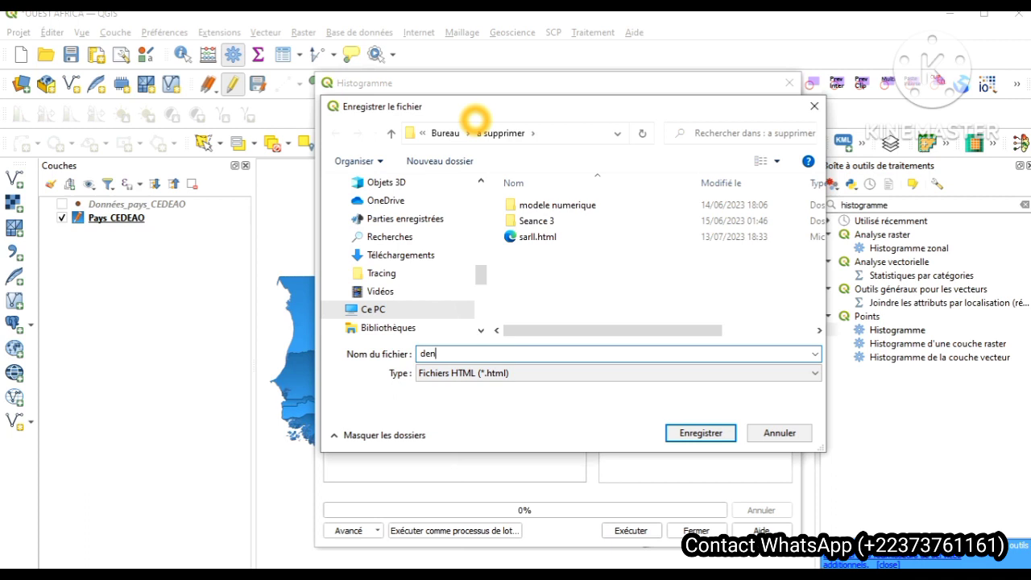
pyautogui.write('sité')
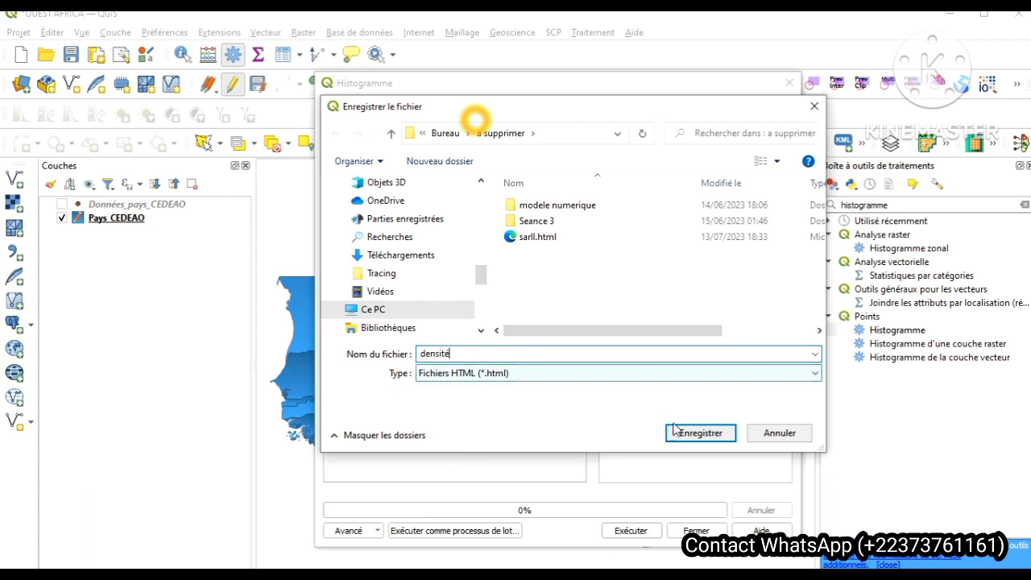
pyautogui.click(699, 434)
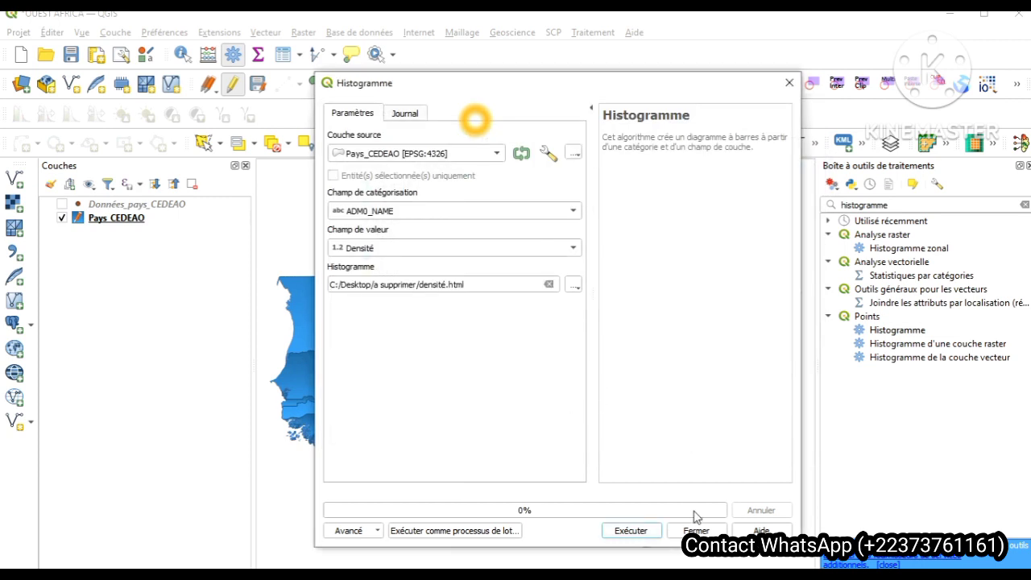
pyautogui.click(631, 531)
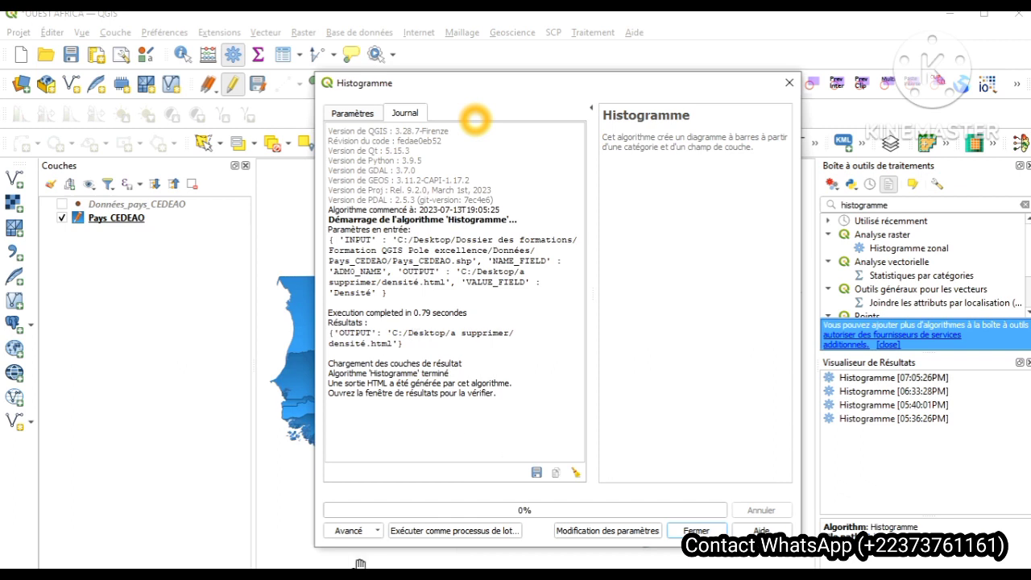
# Switch to File Explorer, open densité.html from the a supprimer folder and examine the density bars from Mauritanie to Guinne
pyautogui.press('super')
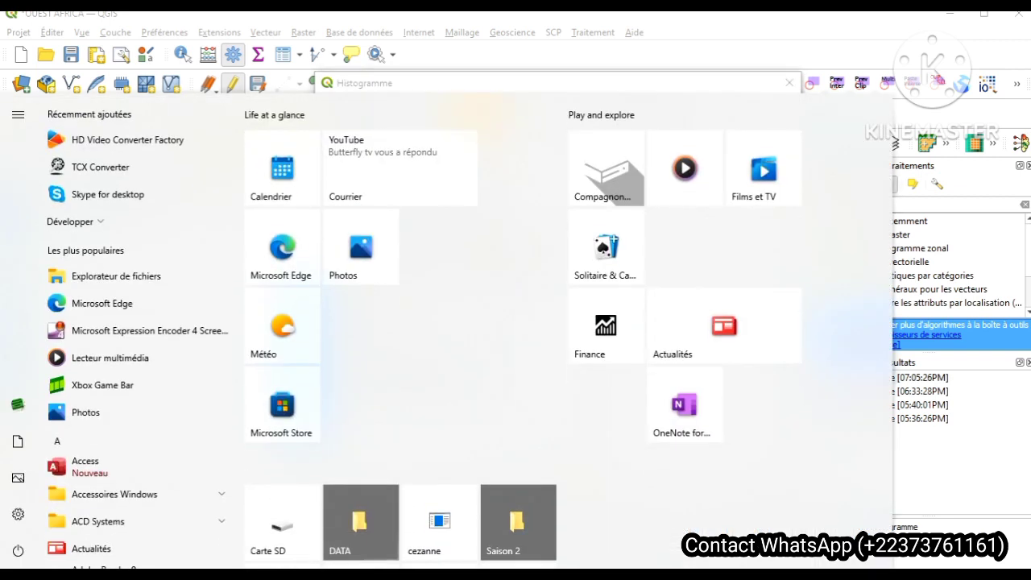
pyautogui.moveTo(405, 577)
pyautogui.click(562, 548)
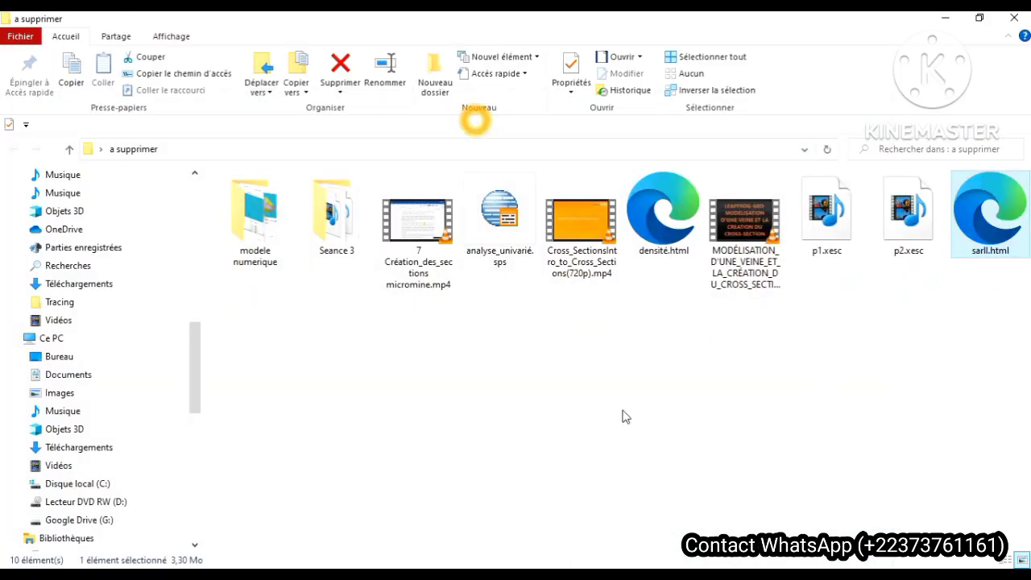
pyautogui.click(662, 224)
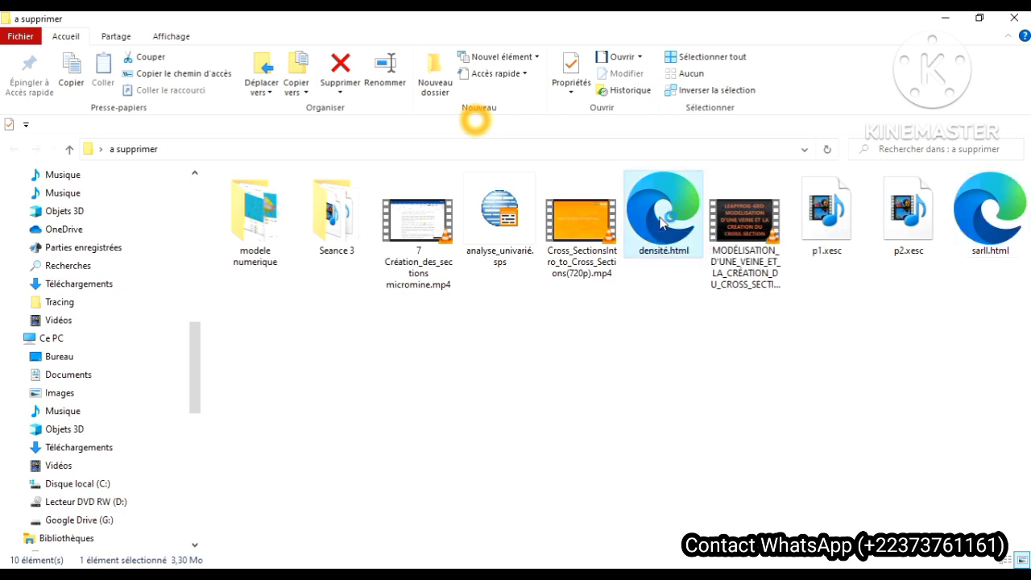
pyautogui.doubleClick(662, 225)
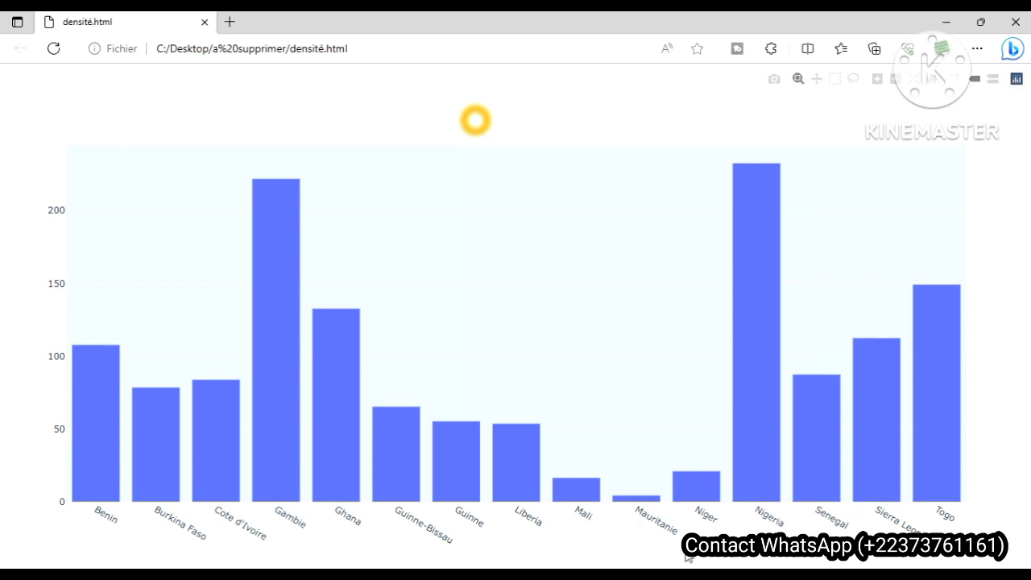
pyautogui.moveTo(659, 496)
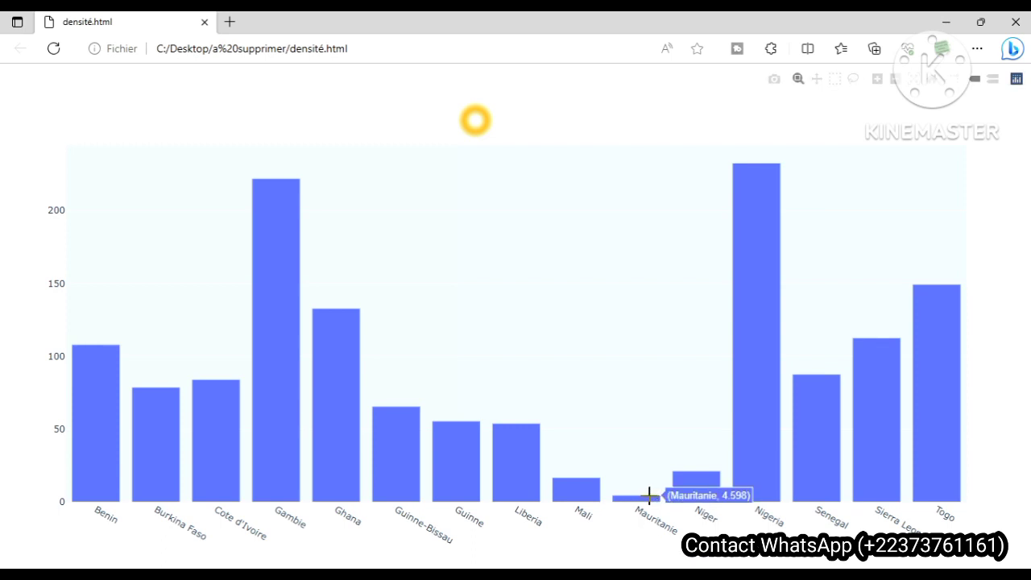
pyautogui.moveTo(593, 489)
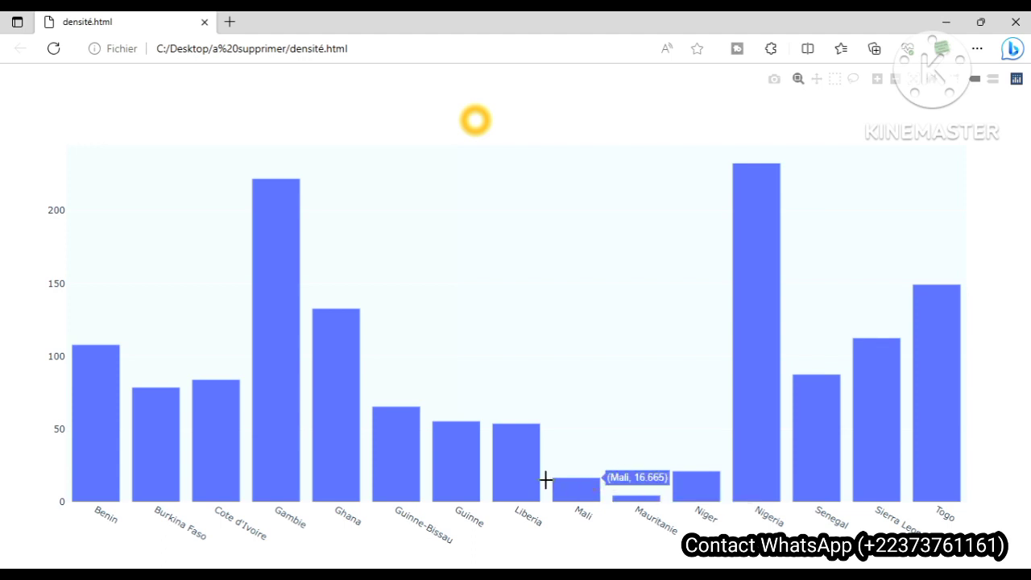
pyautogui.moveTo(526, 475)
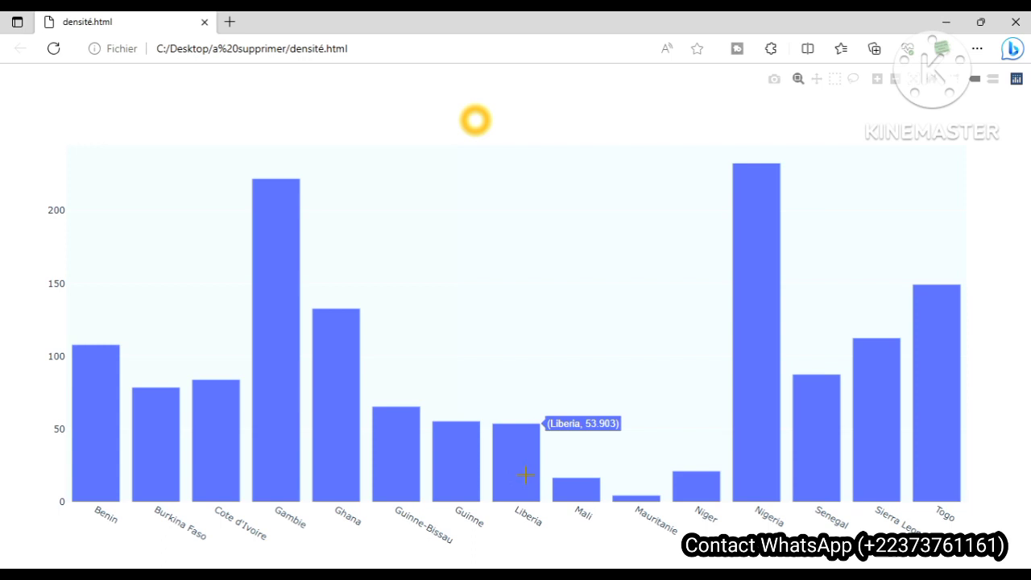
pyautogui.moveTo(465, 463)
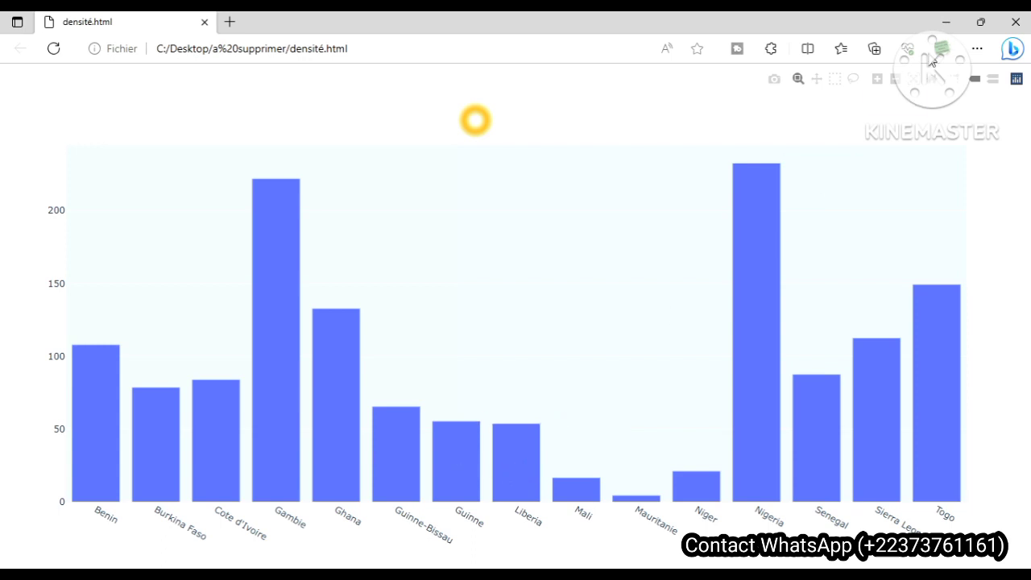
# Switch from the densité.html chart back to the OUEST AFRICA project in QGIS and close the Histogramme tool
pyautogui.click(947, 21)
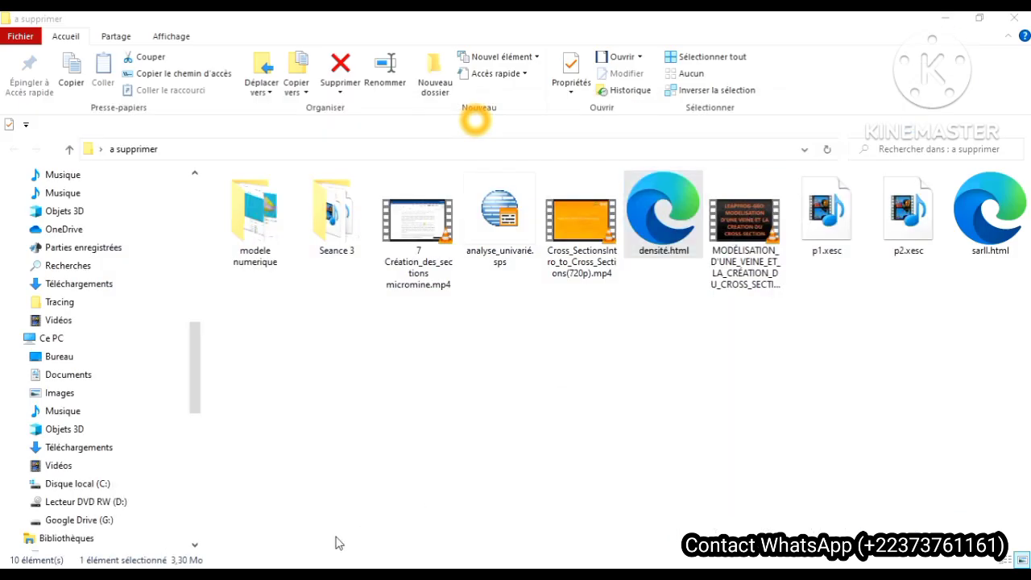
pyautogui.press('super')
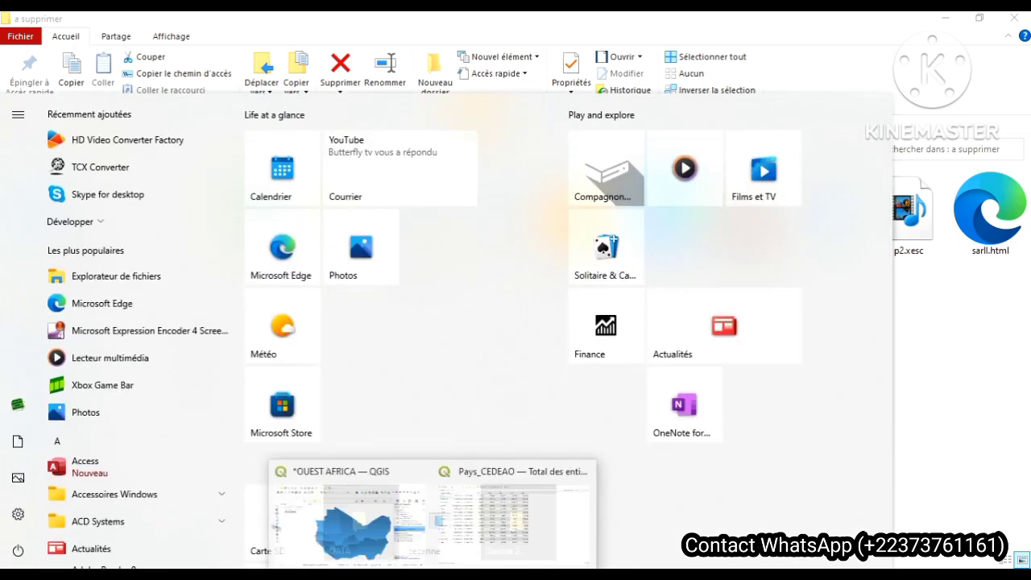
pyautogui.click(360, 539)
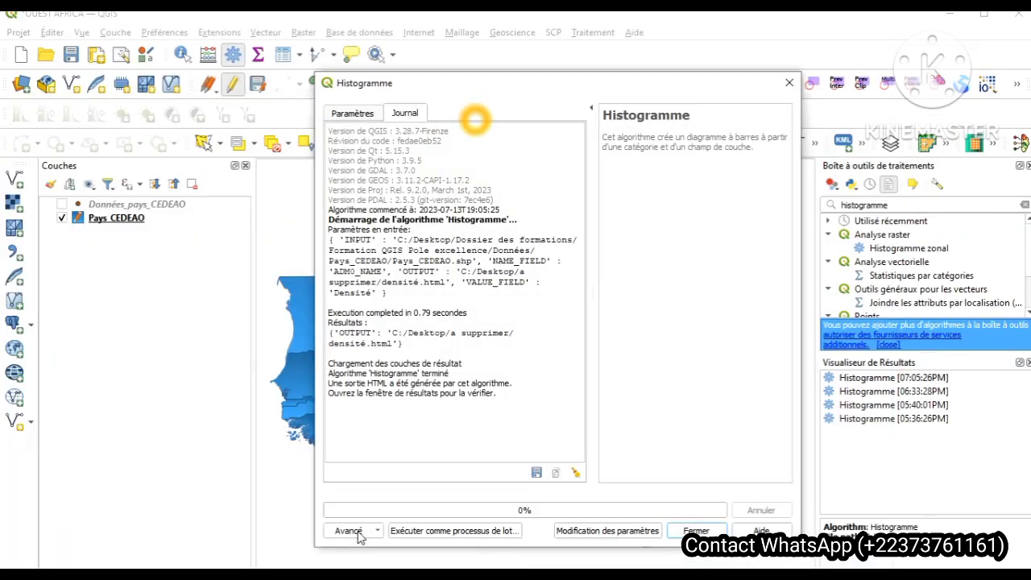
pyautogui.click(790, 83)
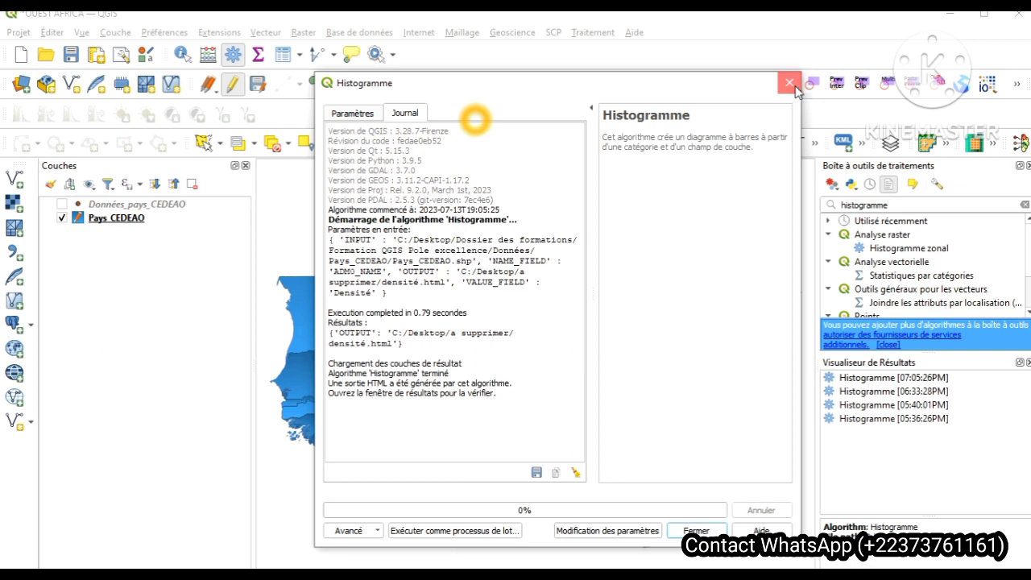
# Review the joined 2017–2021 population columns alongside Superficie and Densité in the Pays_CEDEAO attribute table, then close it
pyautogui.rightClick(168, 219)
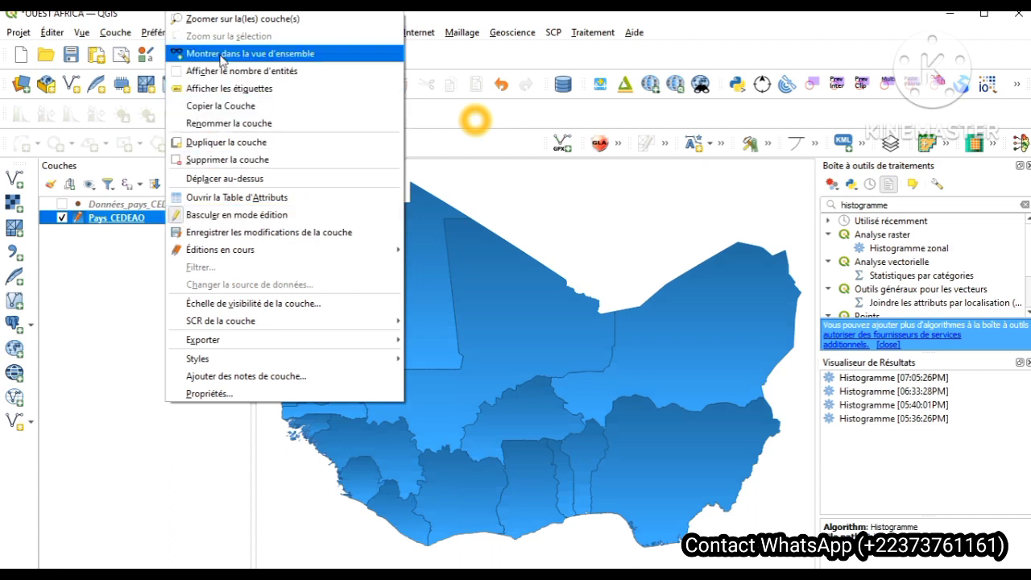
pyautogui.click(231, 197)
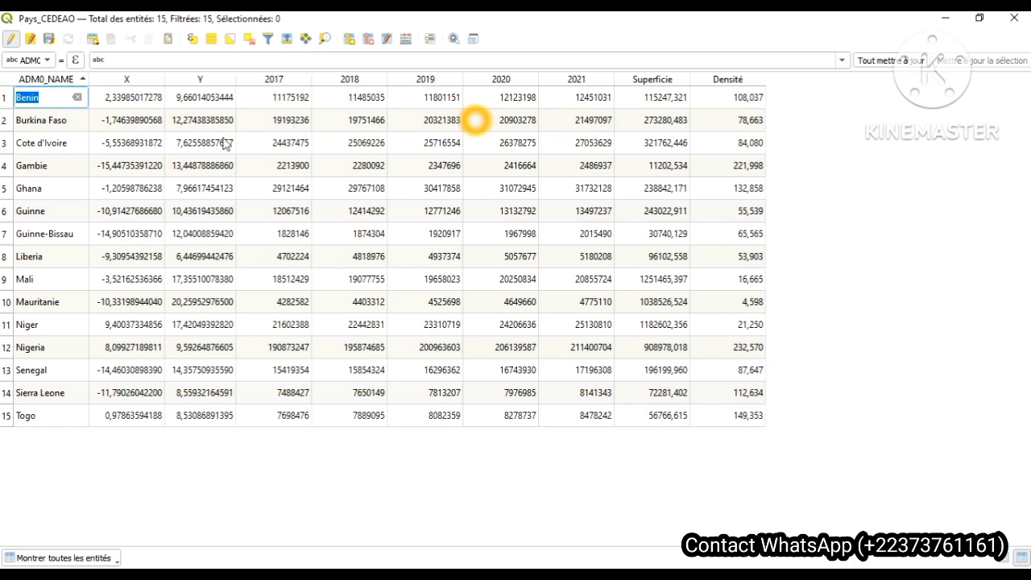
pyautogui.click(1021, 22)
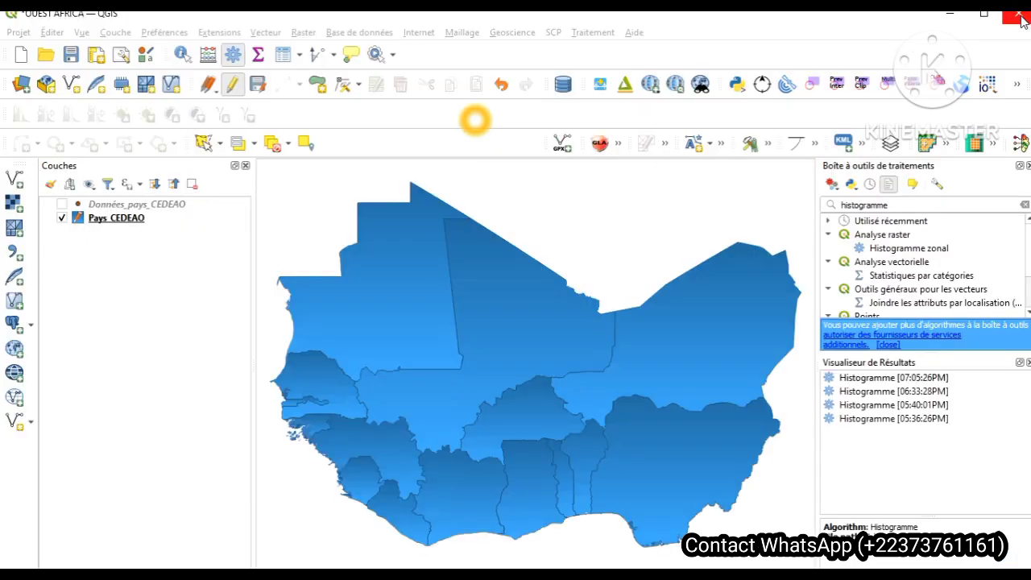
# Remove the join with Données_pays_CEDEAO from the Pays_CEDEAO layer properties and apply the change
pyautogui.rightClick(130, 220)
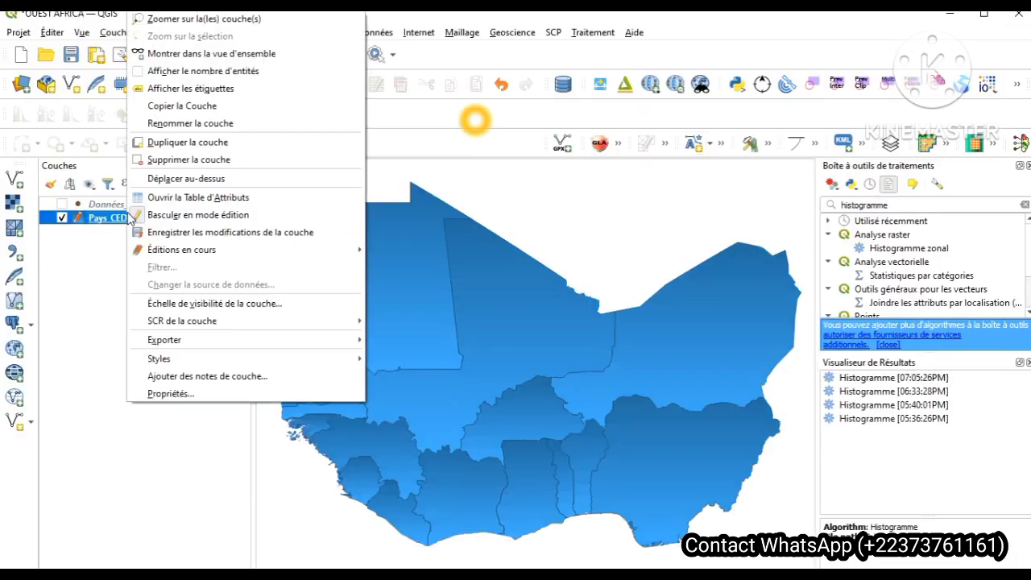
pyautogui.click(166, 394)
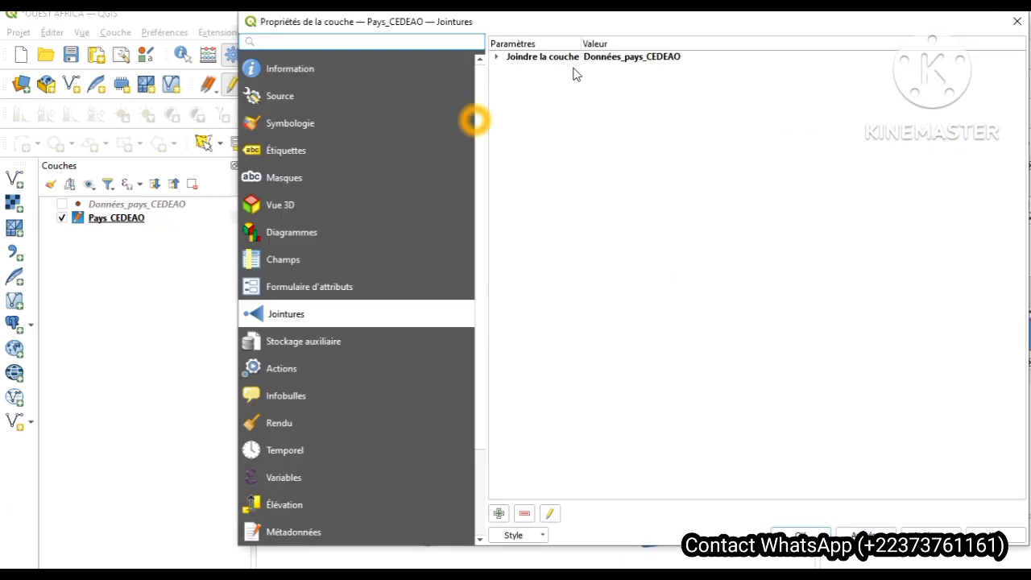
pyautogui.click(525, 516)
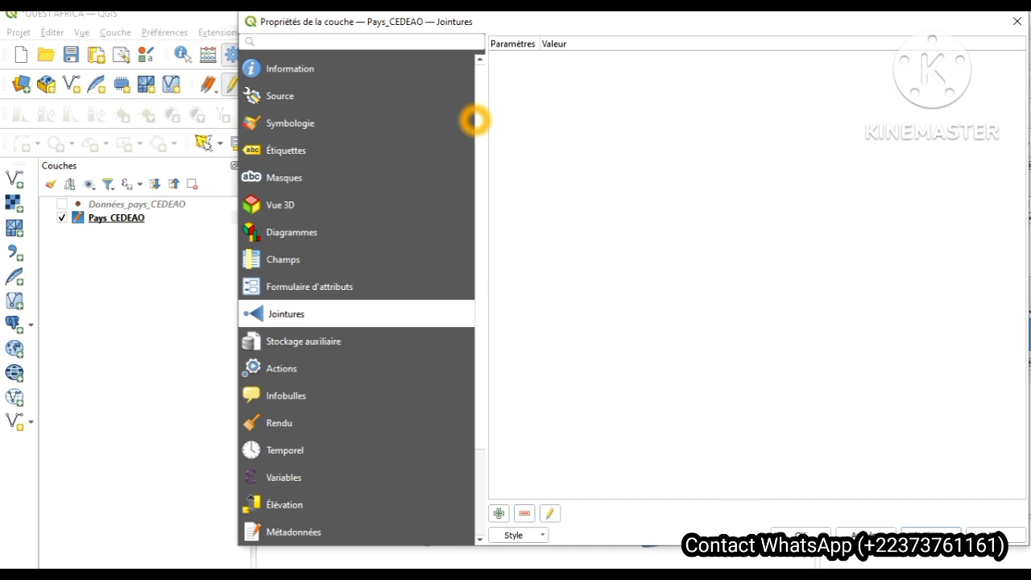
pyautogui.click(801, 536)
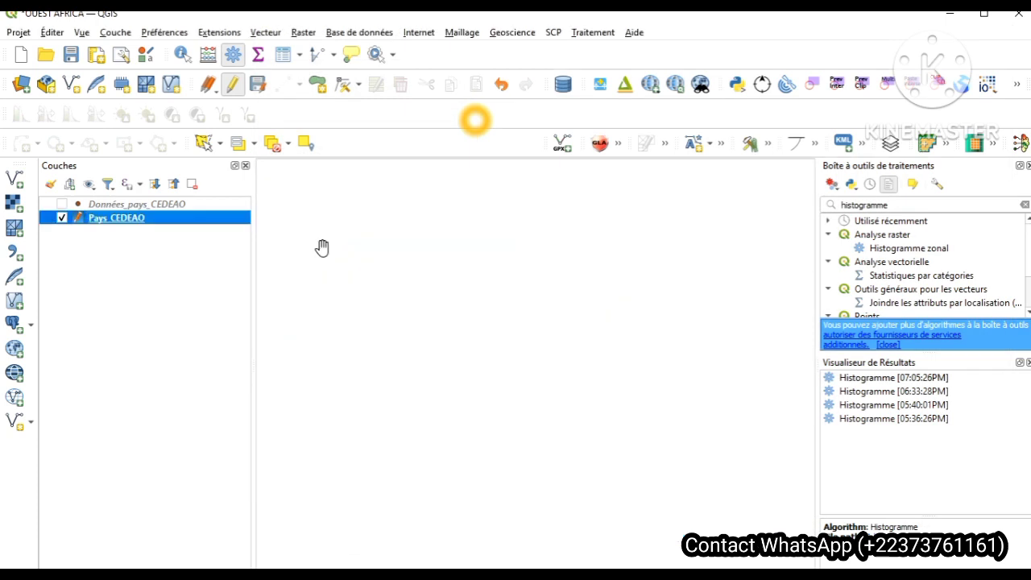
# Check which columns remain in the Pays_CEDEAO attribute table without the join, then close the table
pyautogui.rightClick(140, 219)
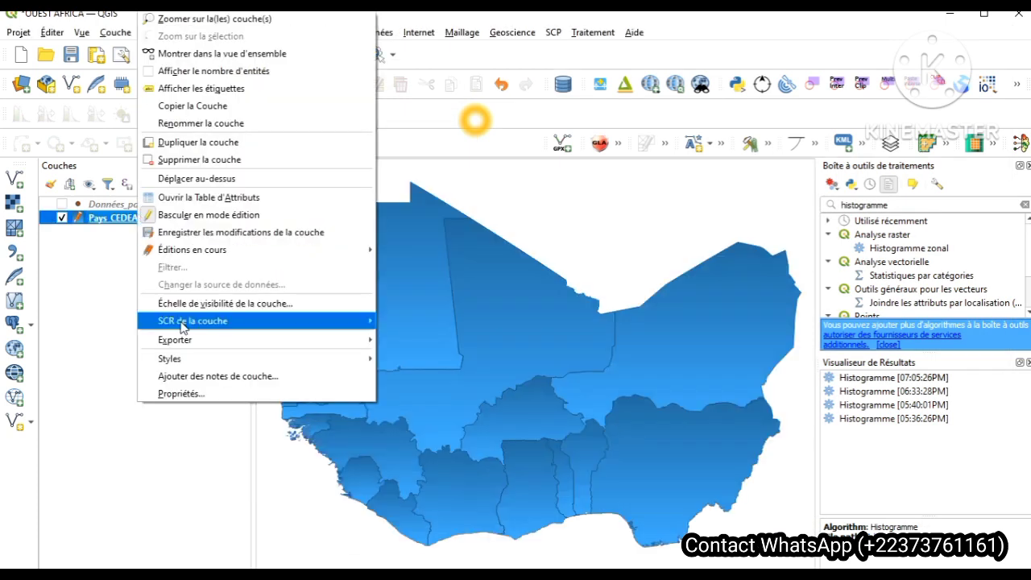
pyautogui.click(199, 200)
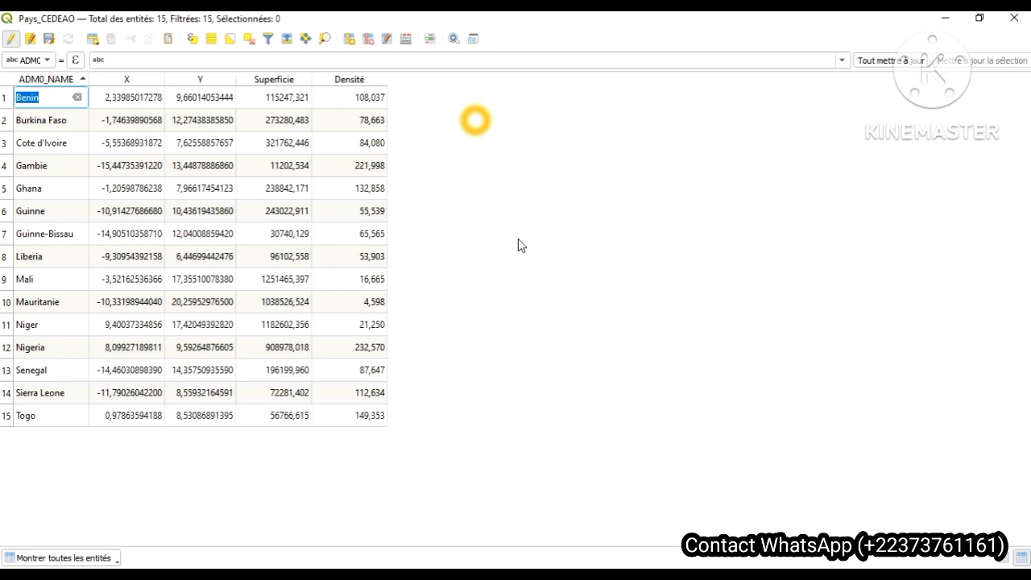
pyautogui.click(1014, 17)
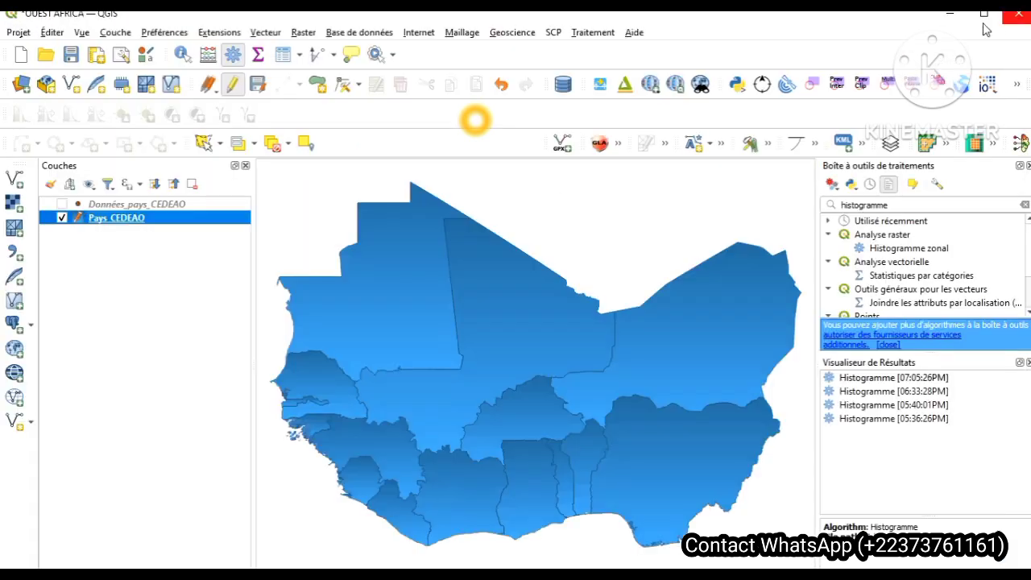
# Set the Pays_CEDEAO symbology to Gradué with Densité as the classified value
pyautogui.rightClick(157, 221)
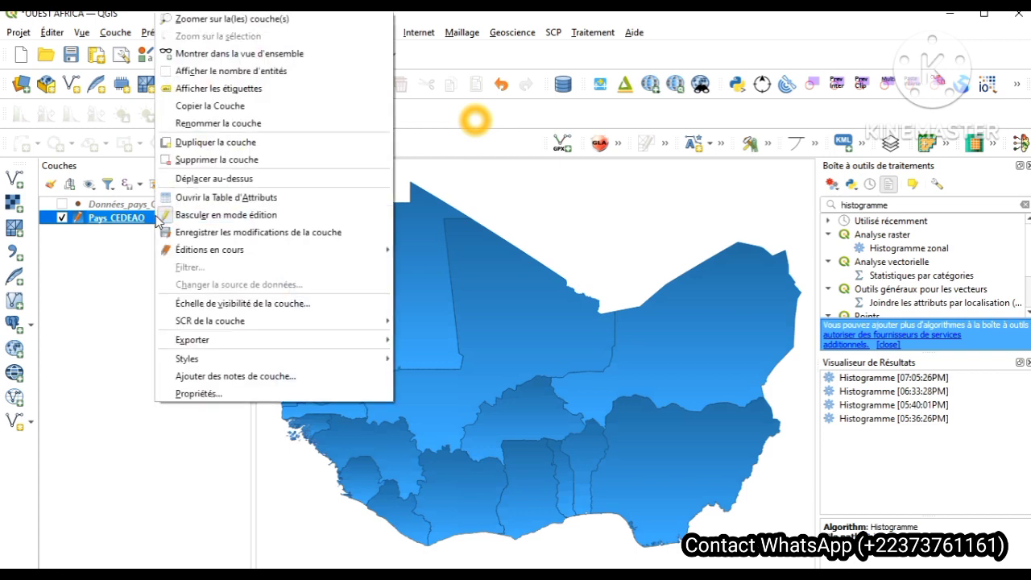
pyautogui.click(193, 394)
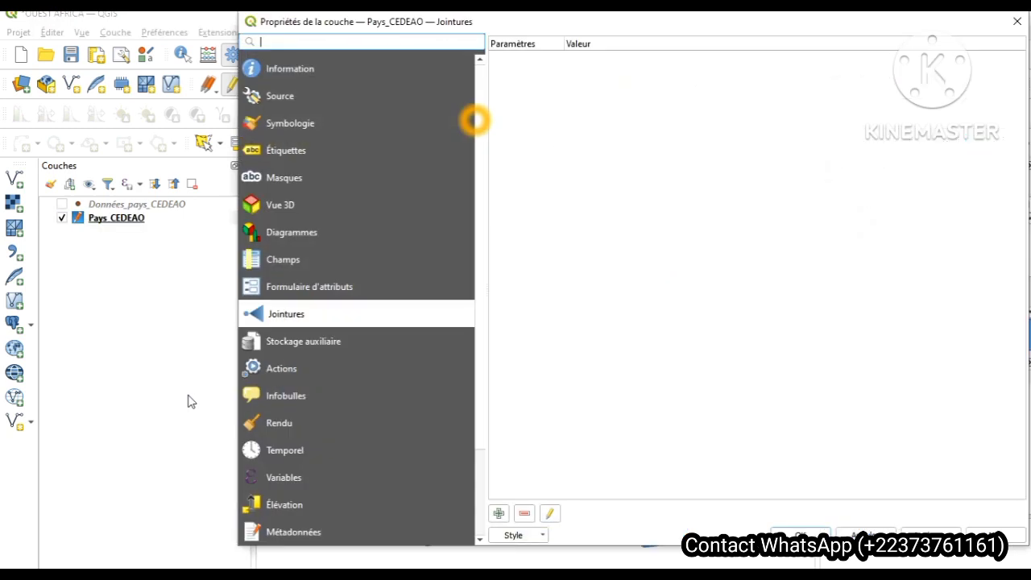
pyautogui.click(296, 129)
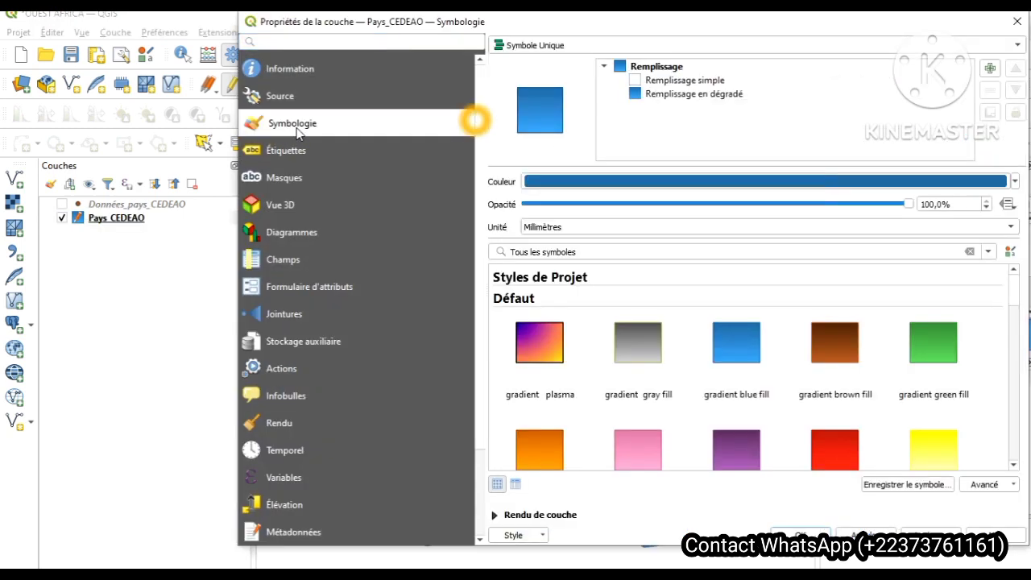
pyautogui.click(665, 46)
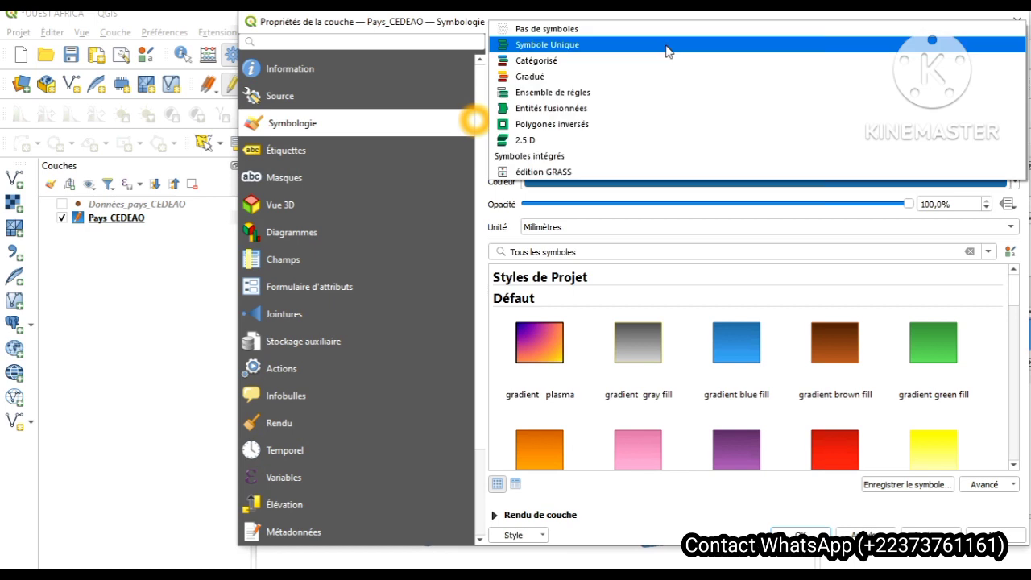
pyautogui.click(622, 76)
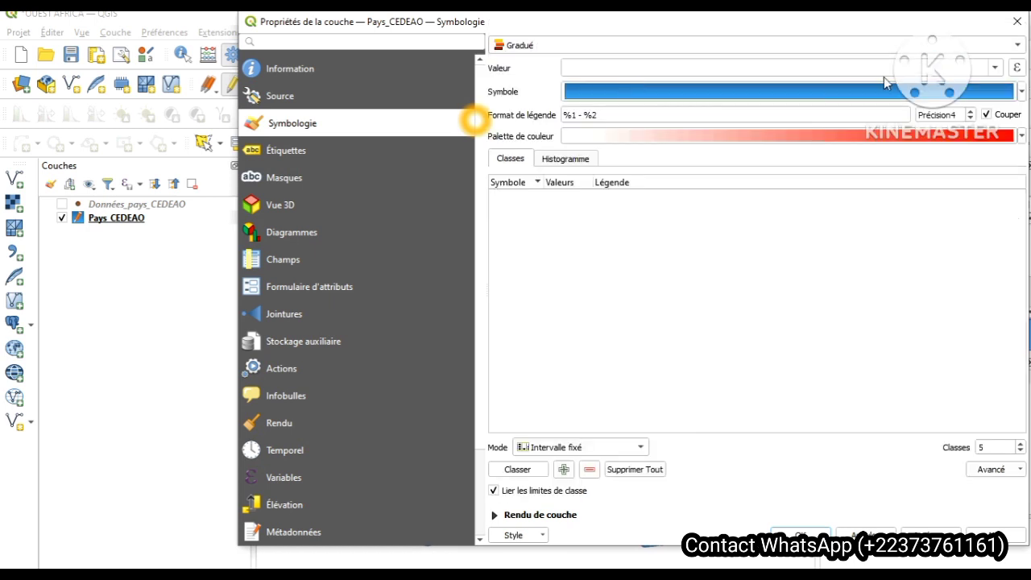
pyautogui.click(996, 68)
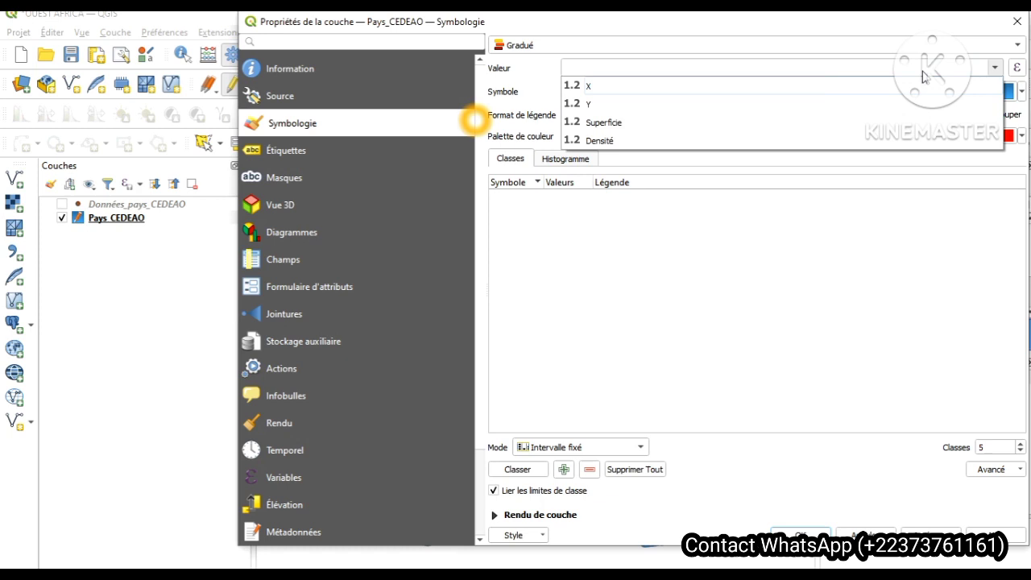
pyautogui.click(733, 141)
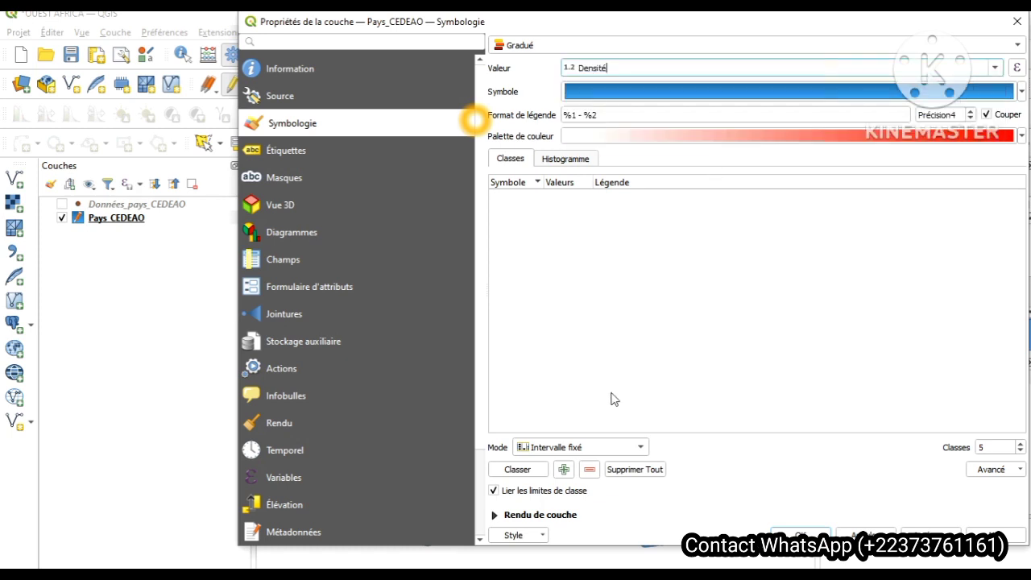
# Classify the Densité values in Intervalle égal mode with 3 classes
pyautogui.click(520, 469)
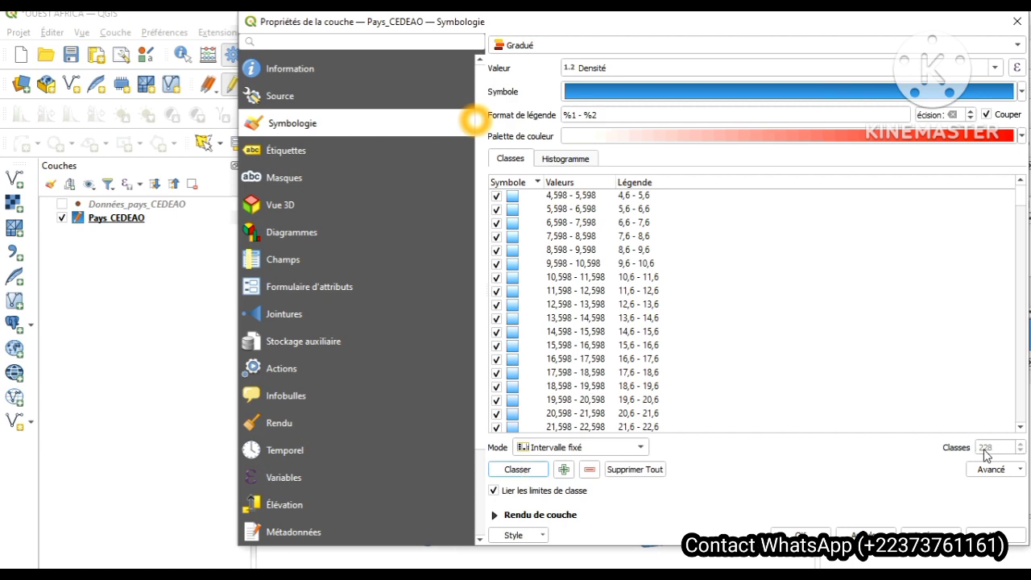
pyautogui.click(606, 450)
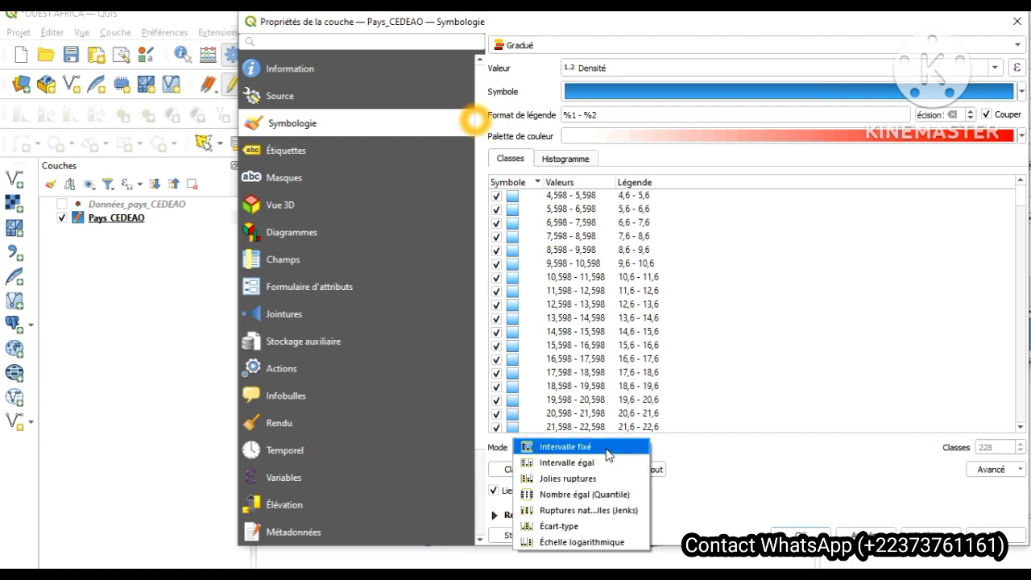
pyautogui.click(606, 463)
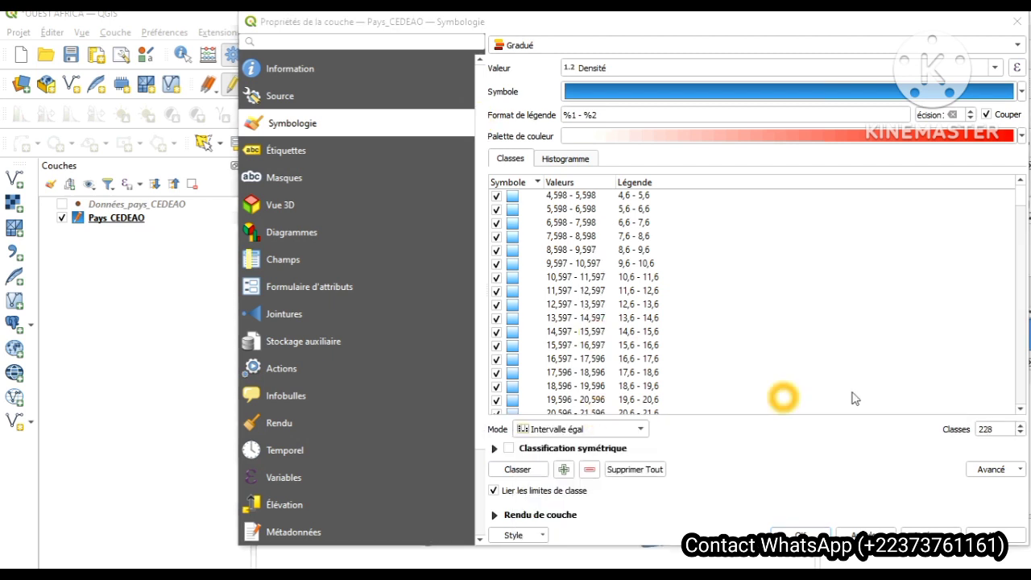
pyautogui.doubleClick(995, 429)
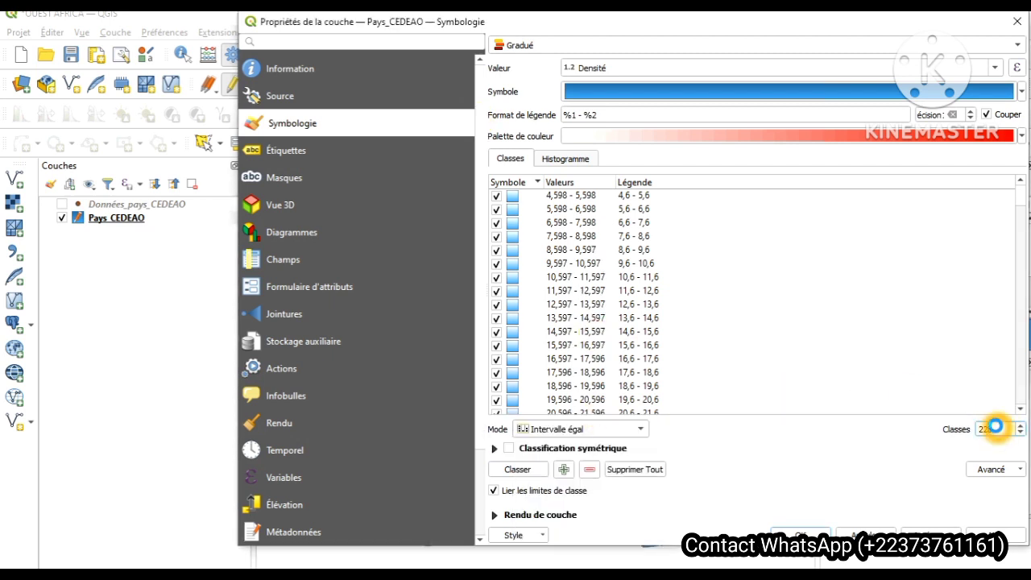
pyautogui.write('2')
pyautogui.write('3')
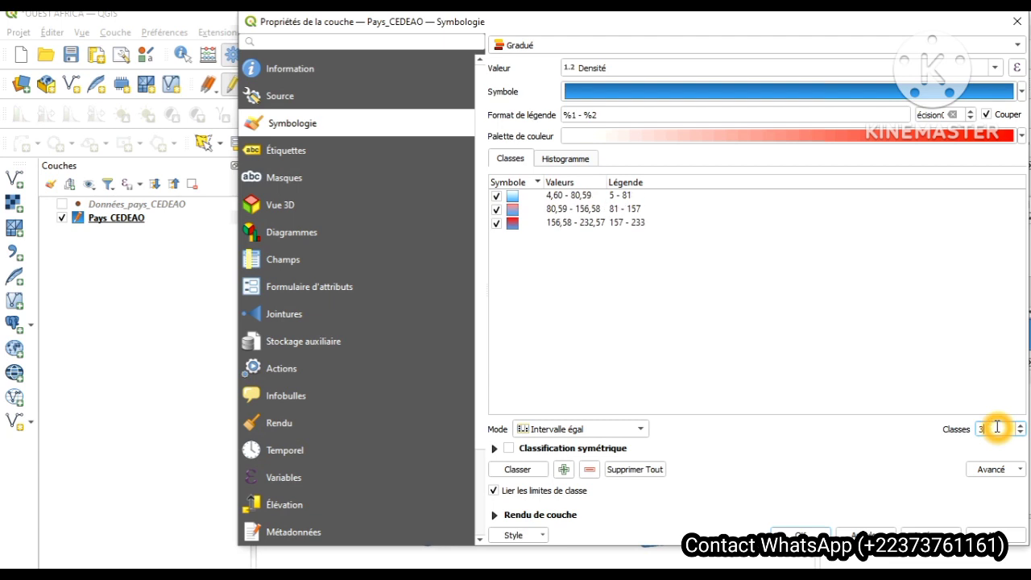
# Examine the value ranges and class limits of the three Densité classes without changing them
pyautogui.click(564, 198)
pyautogui.doubleClick(564, 198)
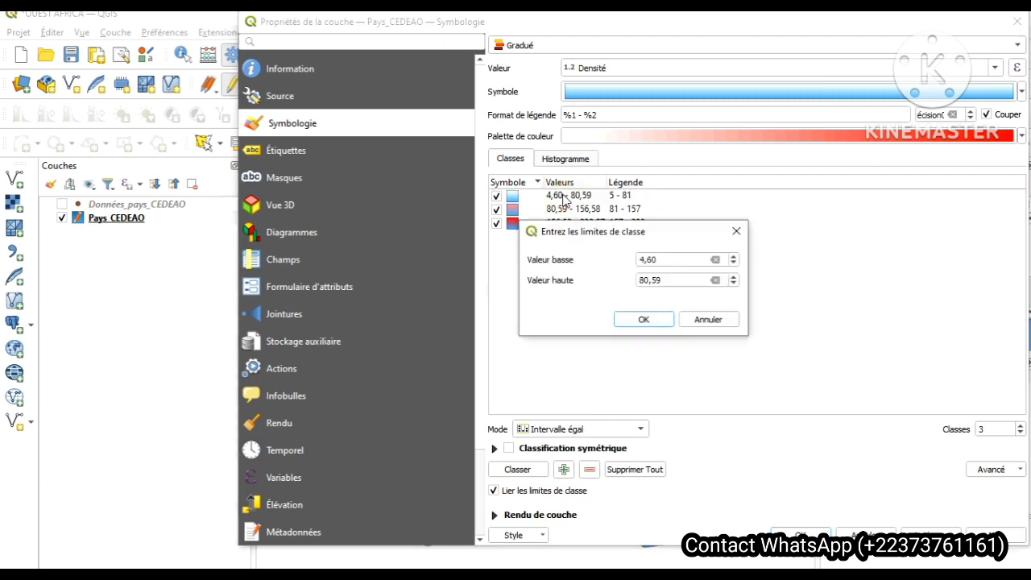
pyautogui.click(739, 233)
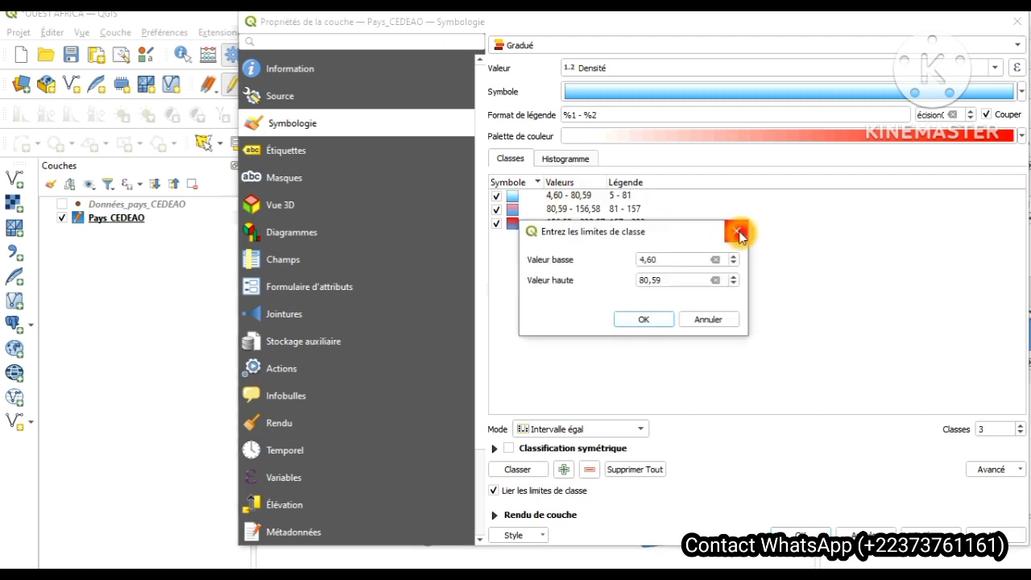
pyautogui.click(551, 199)
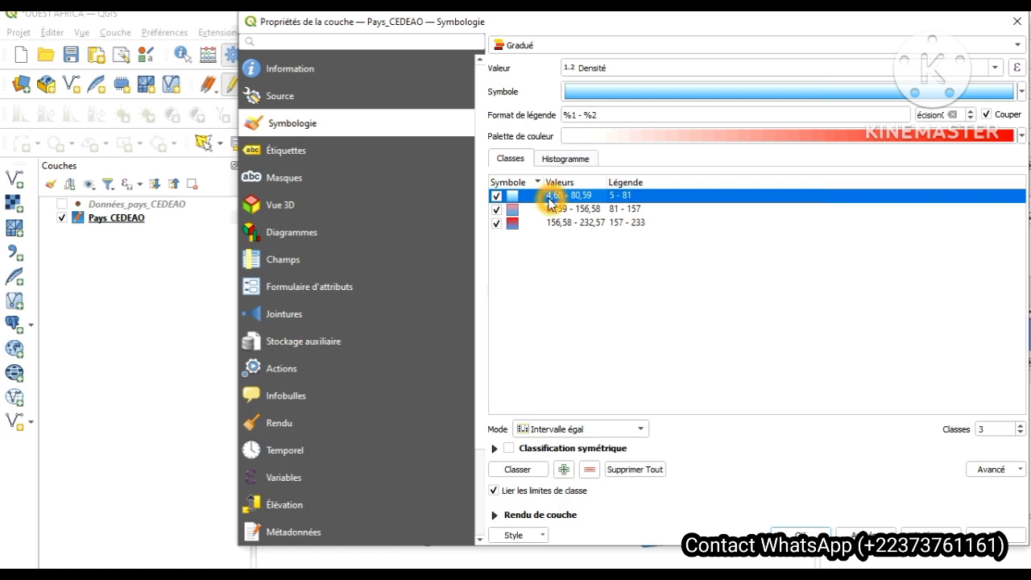
pyautogui.click(561, 197)
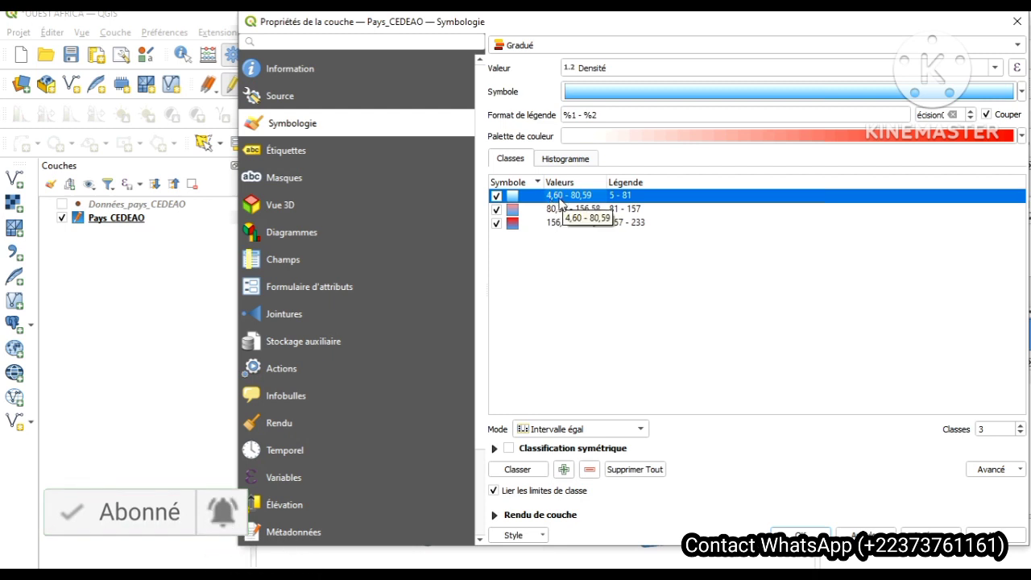
pyautogui.click(570, 201)
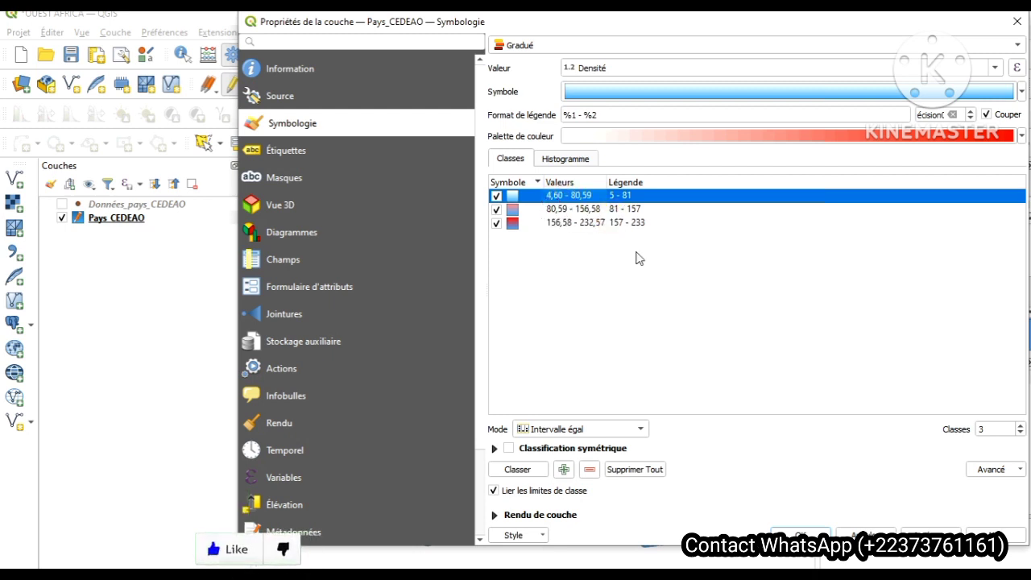
pyautogui.click(641, 286)
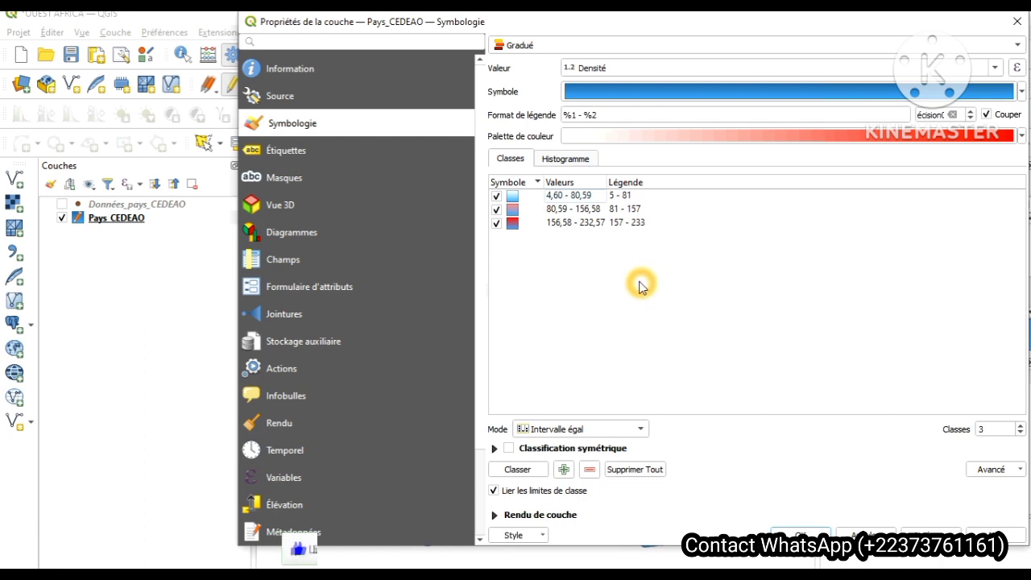
pyautogui.click(610, 226)
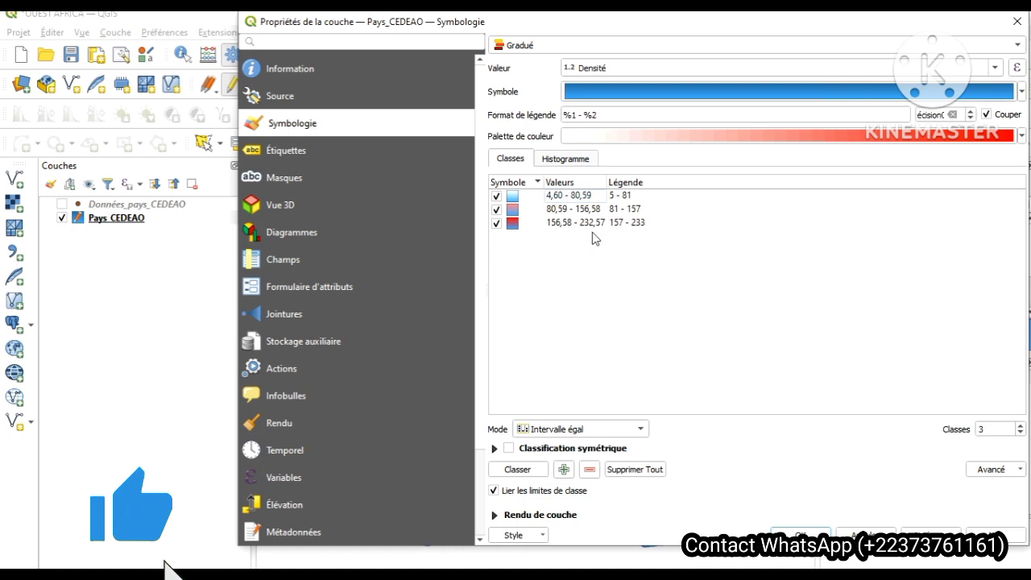
pyautogui.click(697, 302)
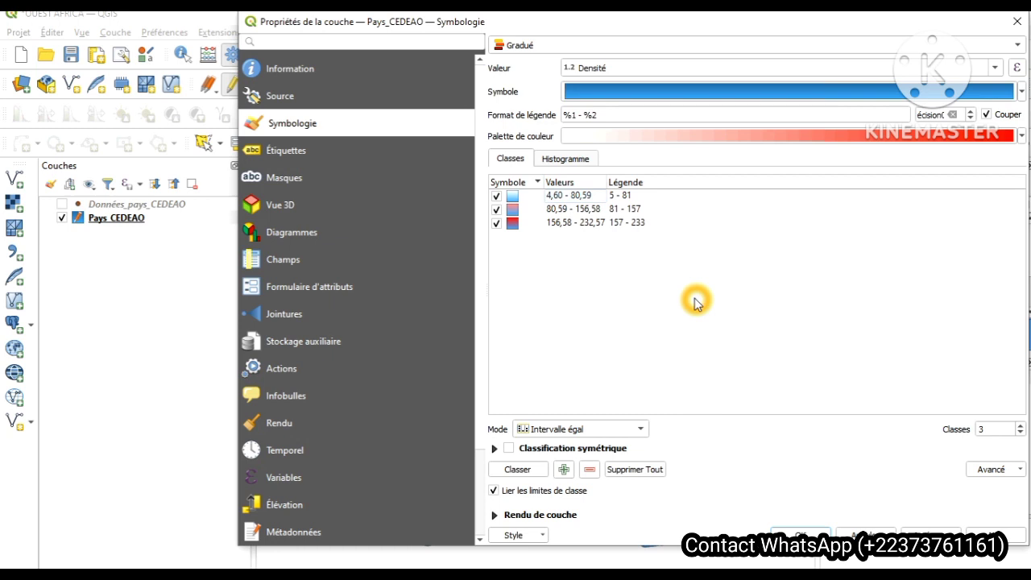
pyautogui.doubleClick(576, 211)
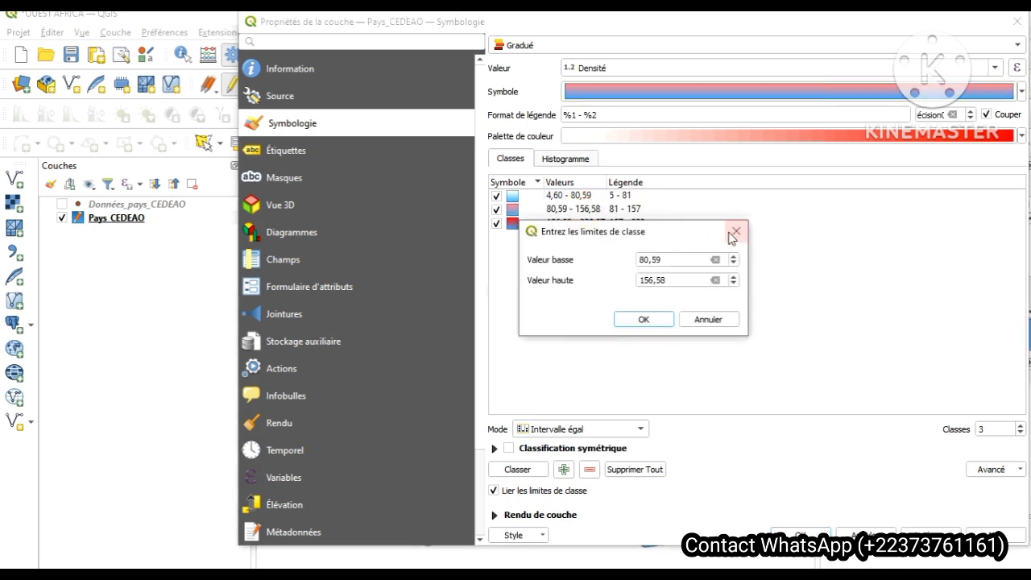
pyautogui.click(738, 233)
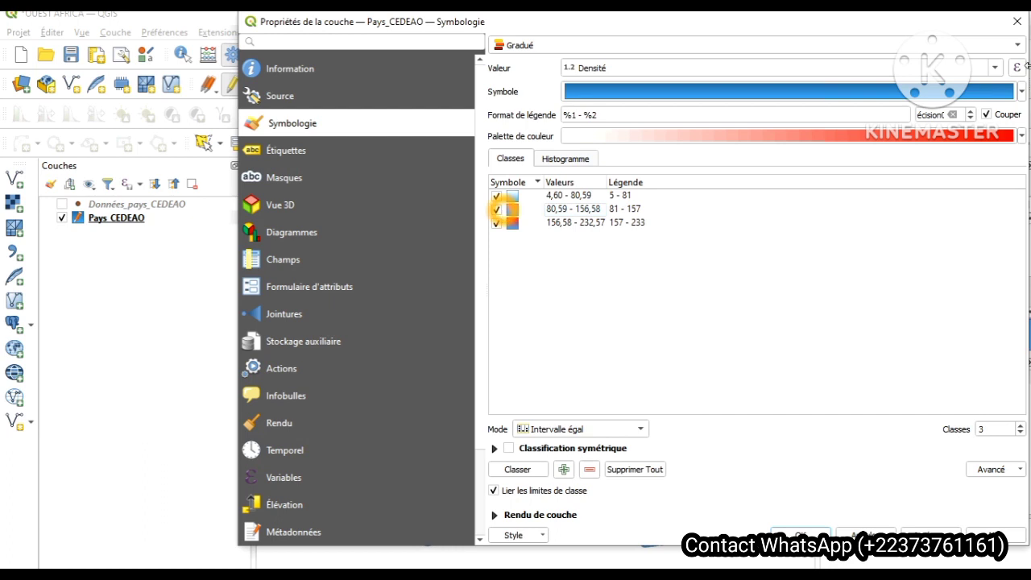
# Try the Blues colour palette on the three Densité classes
pyautogui.click(1022, 92)
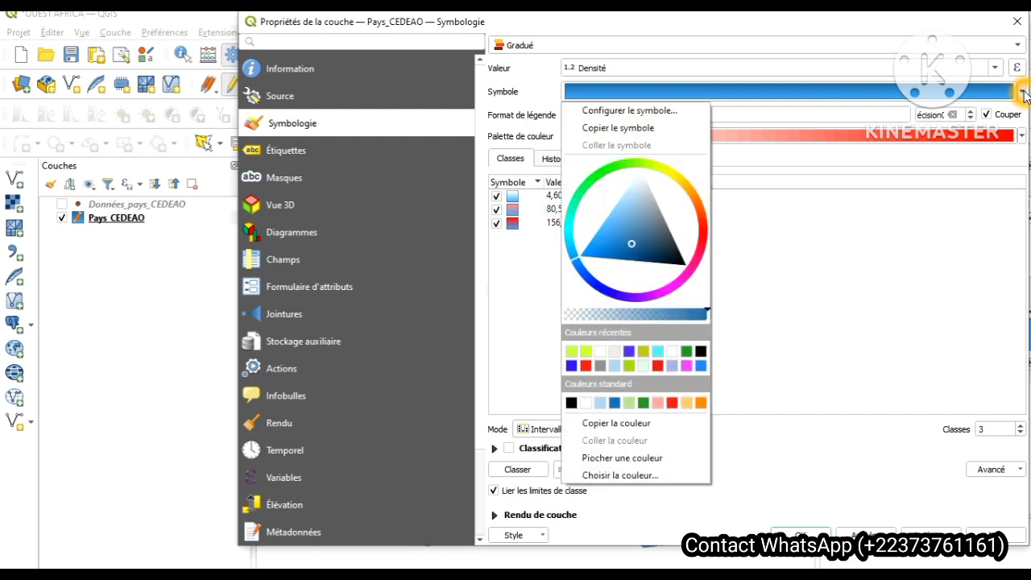
pyautogui.click(1023, 93)
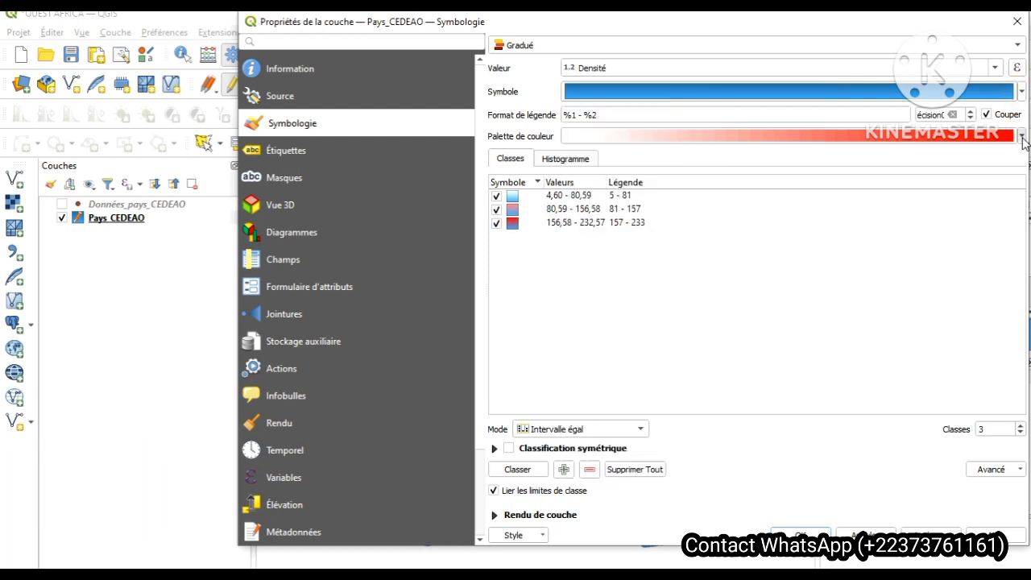
pyautogui.click(1022, 137)
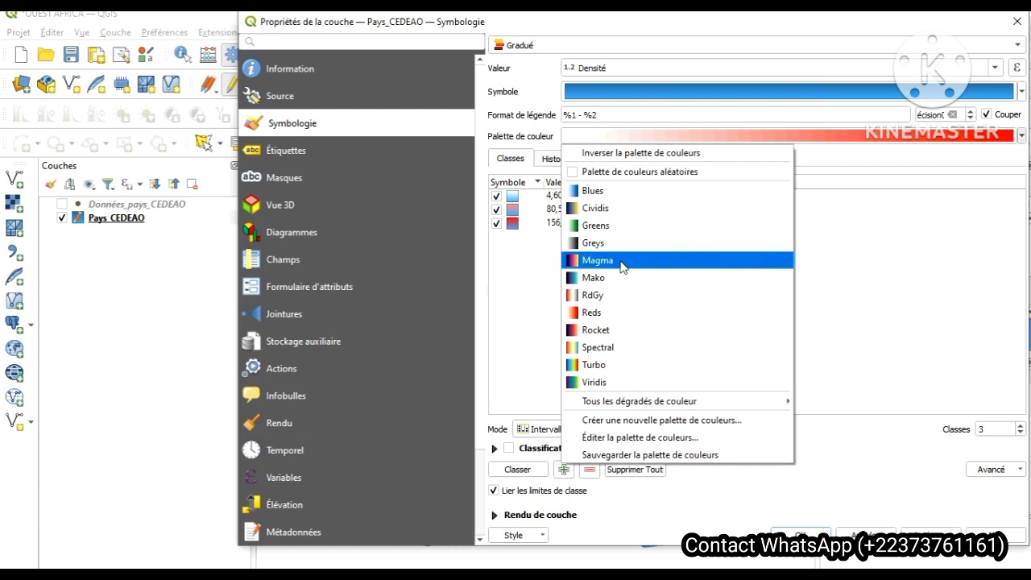
pyautogui.click(593, 191)
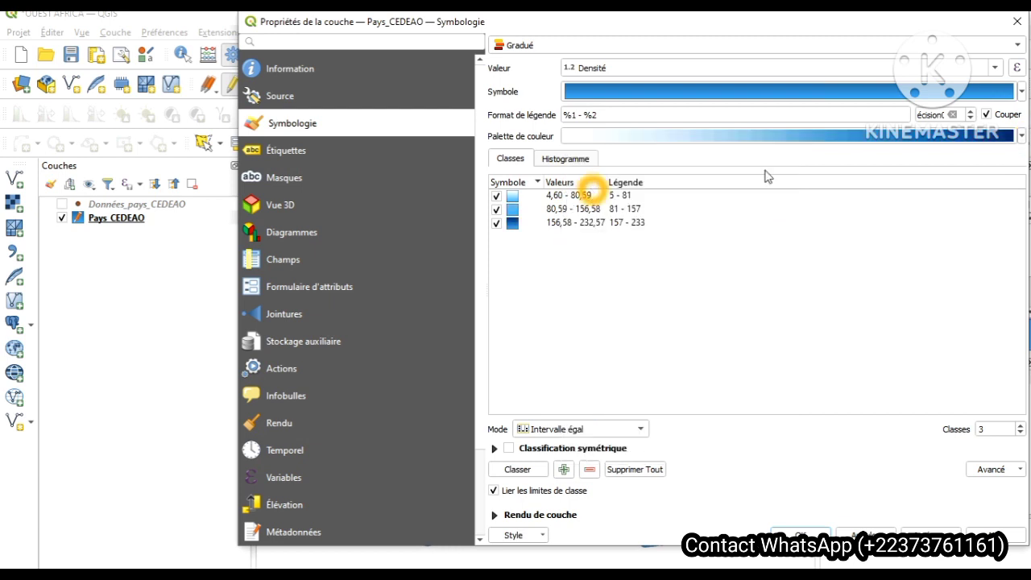
# Set the colour palette of the Densité classes to Reds and apply the symbology to the map
pyautogui.click(1019, 137)
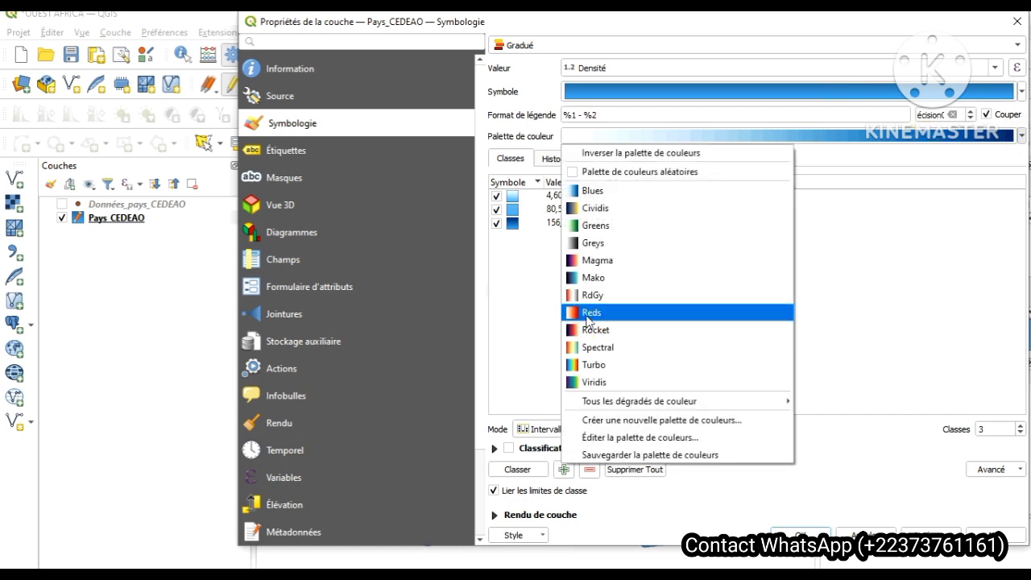
pyautogui.click(588, 313)
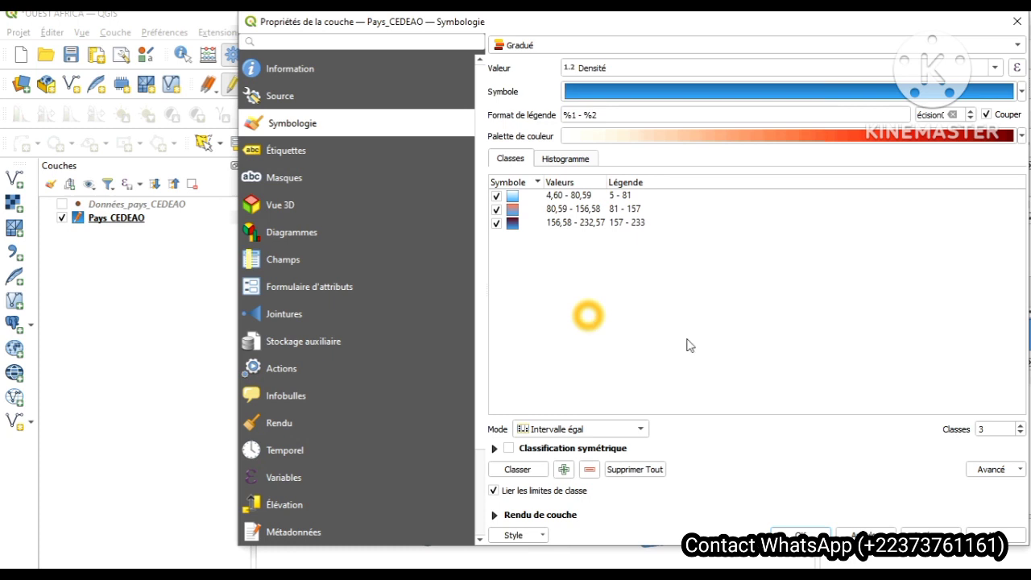
pyautogui.click(930, 535)
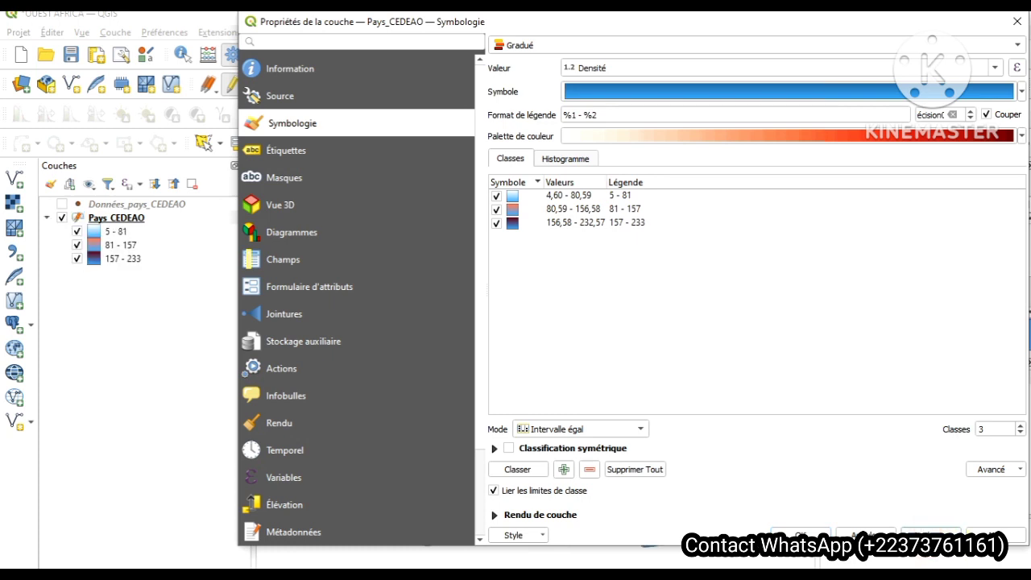
pyautogui.click(801, 532)
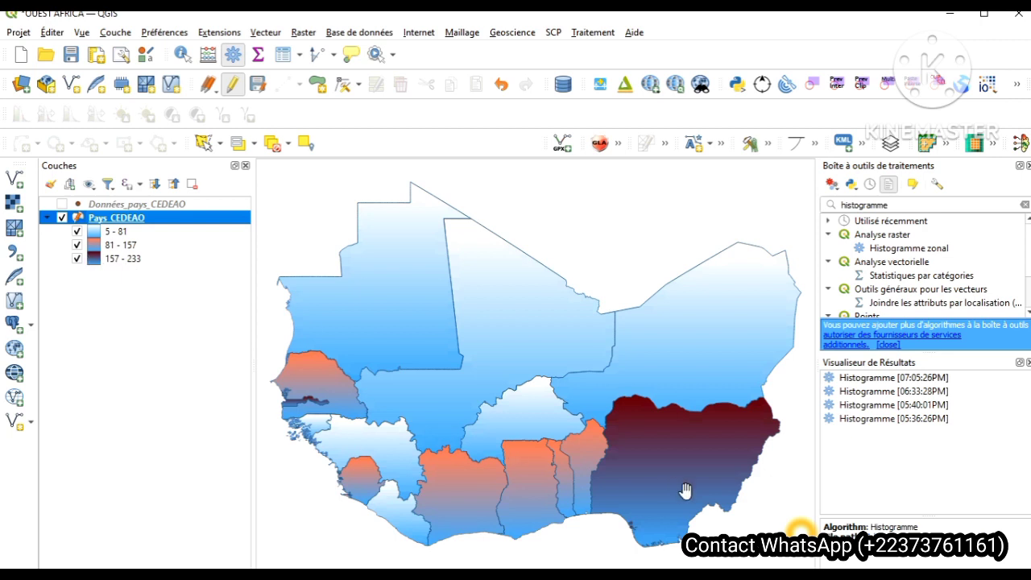
# Add Étiquettes simples to the Pays_CEDEAO layer with Densité as the label value and apply them
pyautogui.rightClick(113, 223)
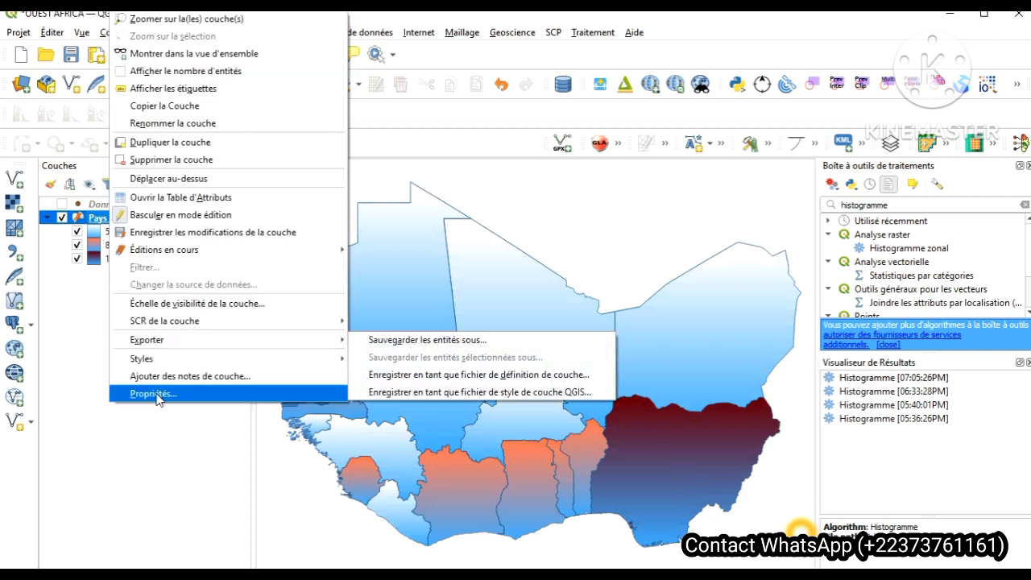
pyautogui.click(158, 393)
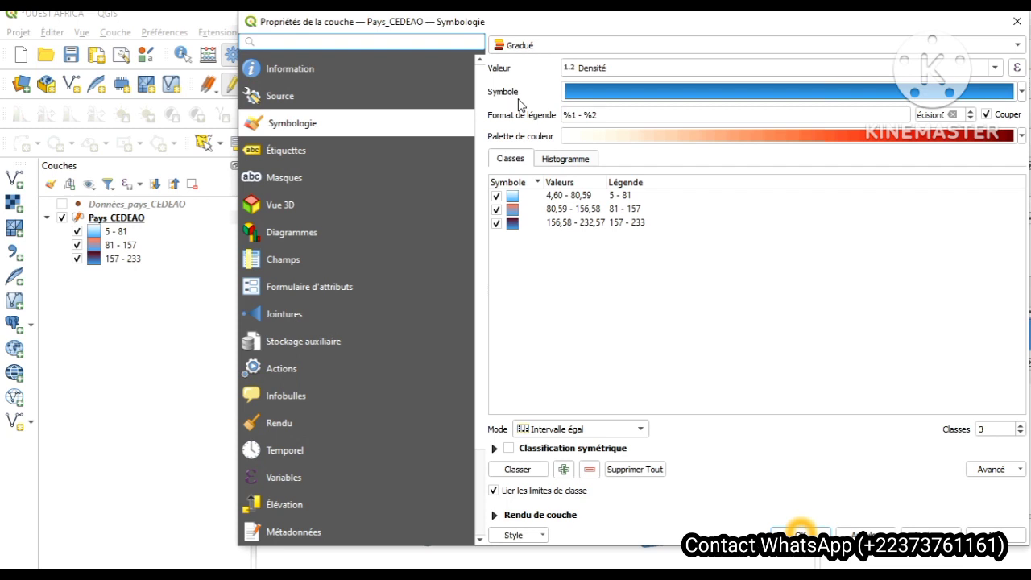
pyautogui.click(322, 146)
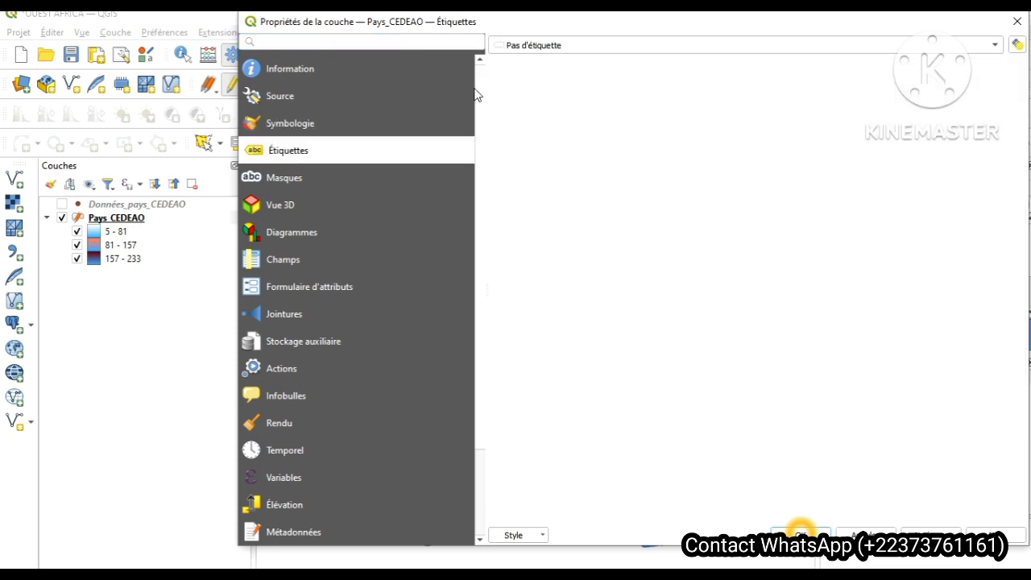
pyautogui.click(589, 50)
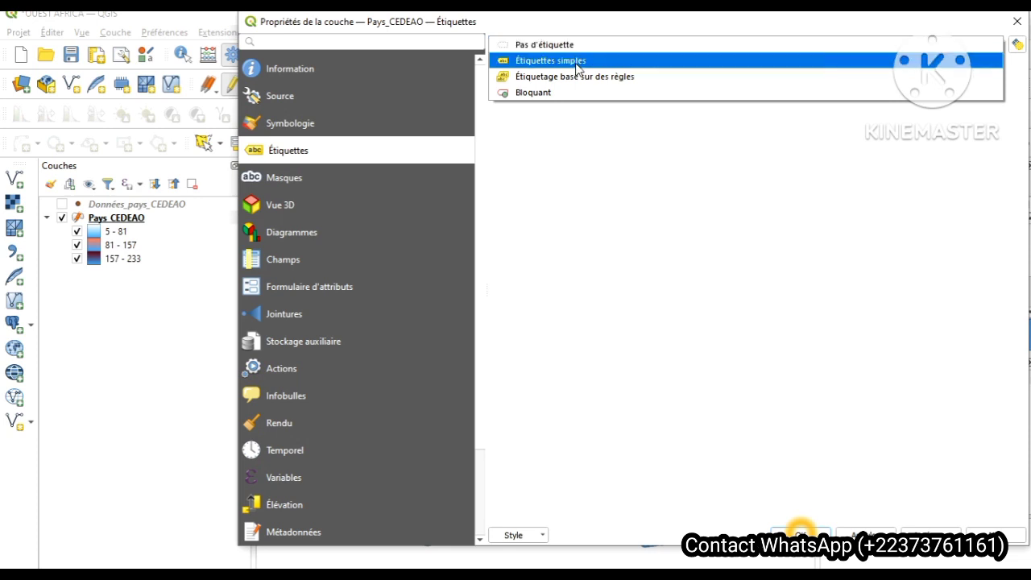
pyautogui.click(576, 65)
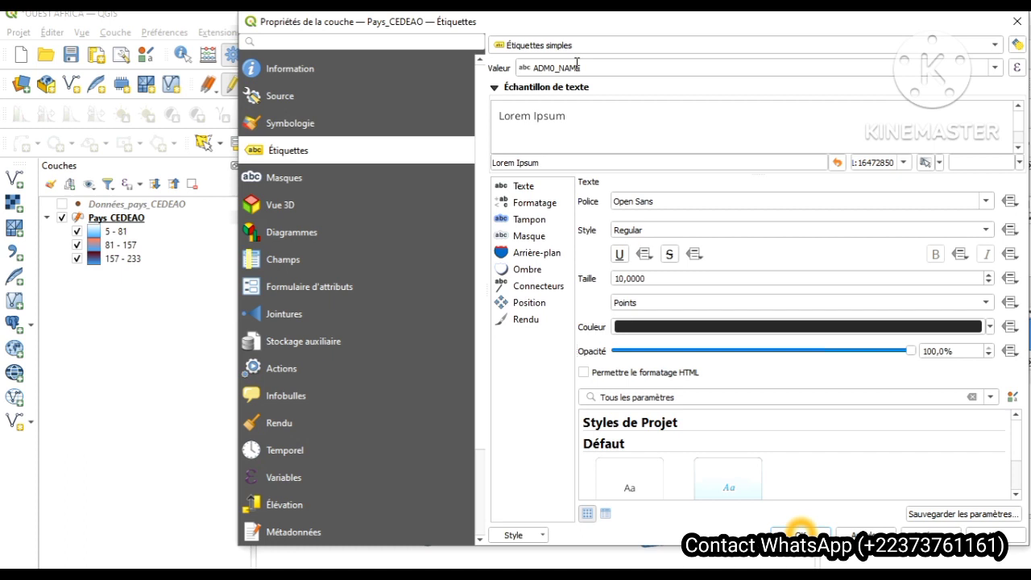
pyautogui.click(996, 71)
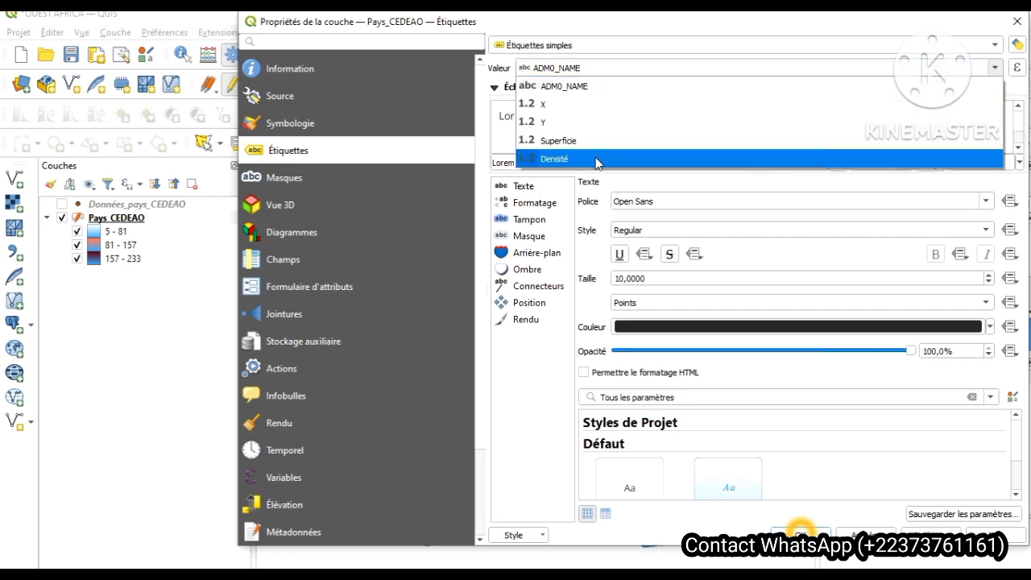
pyautogui.click(596, 158)
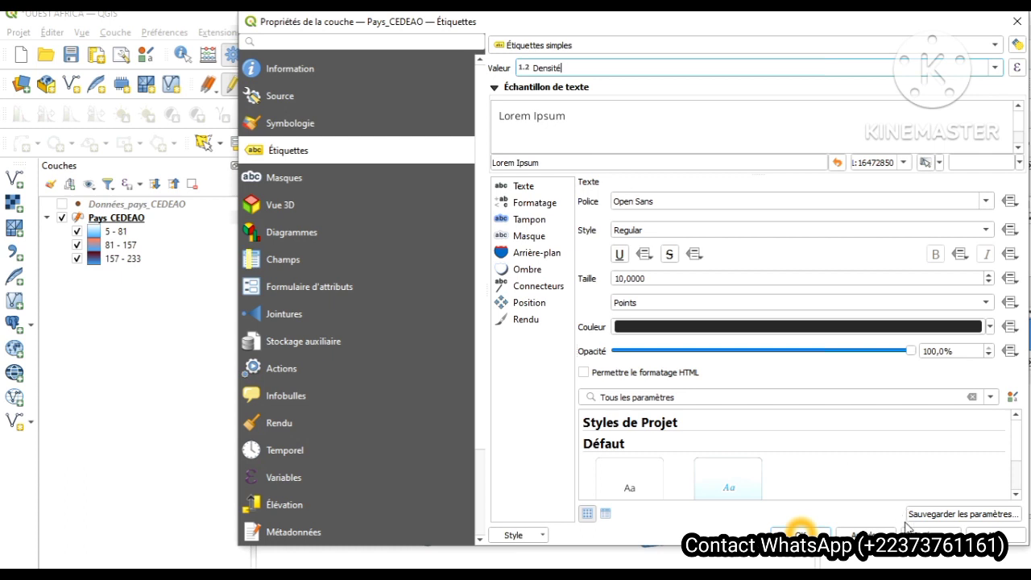
pyautogui.click(801, 534)
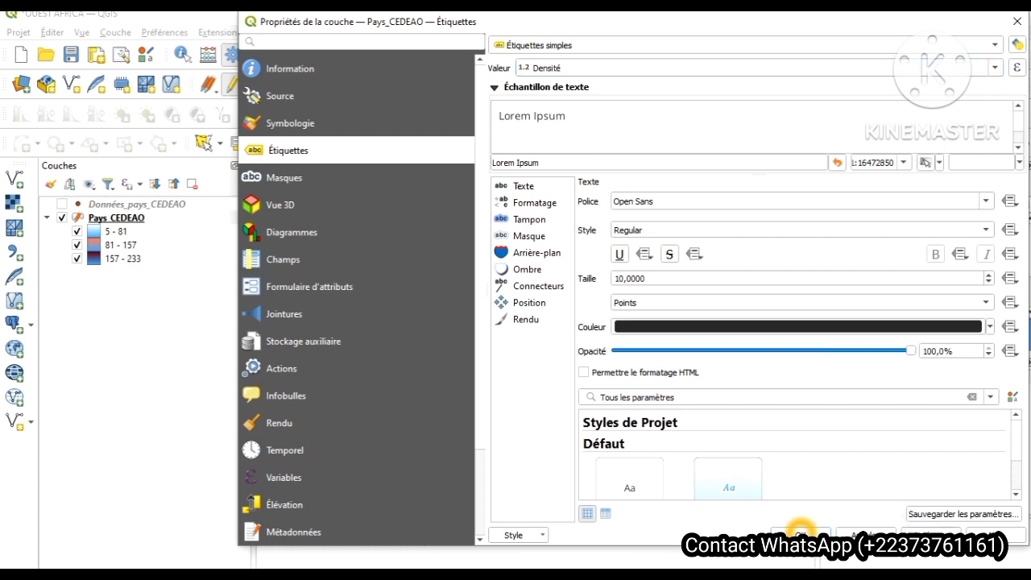
pyautogui.click(801, 535)
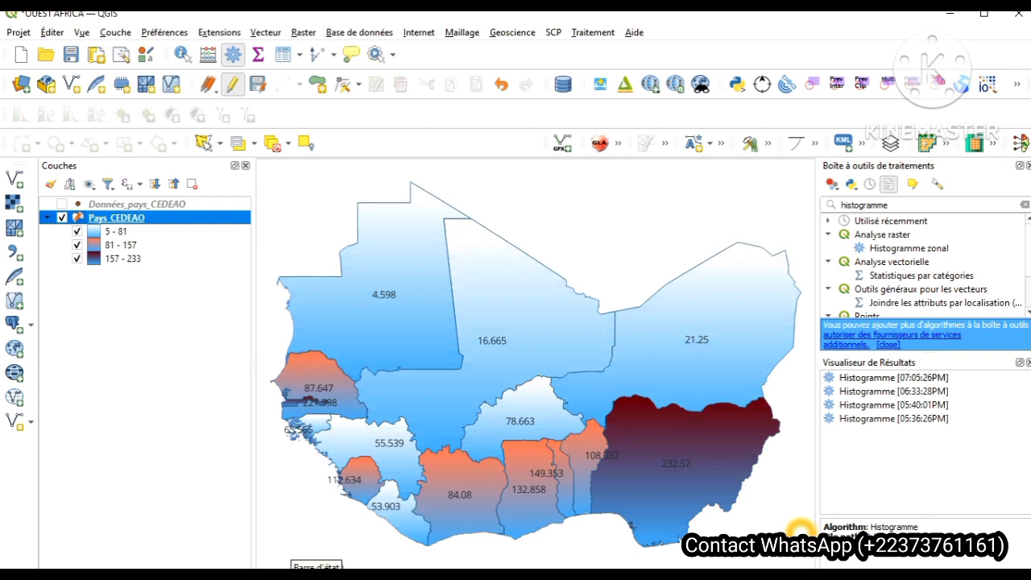
# Compare the map's density labels with the bar chart in densité.html, and return to the QGIS map
pyautogui.press('super')
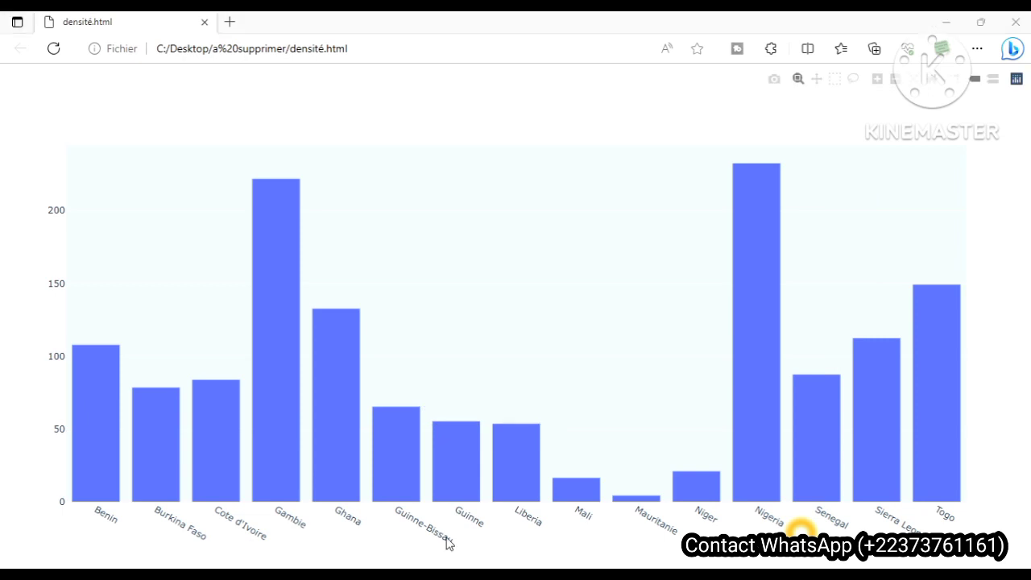
pyautogui.press('super')
pyautogui.moveTo(432, 574)
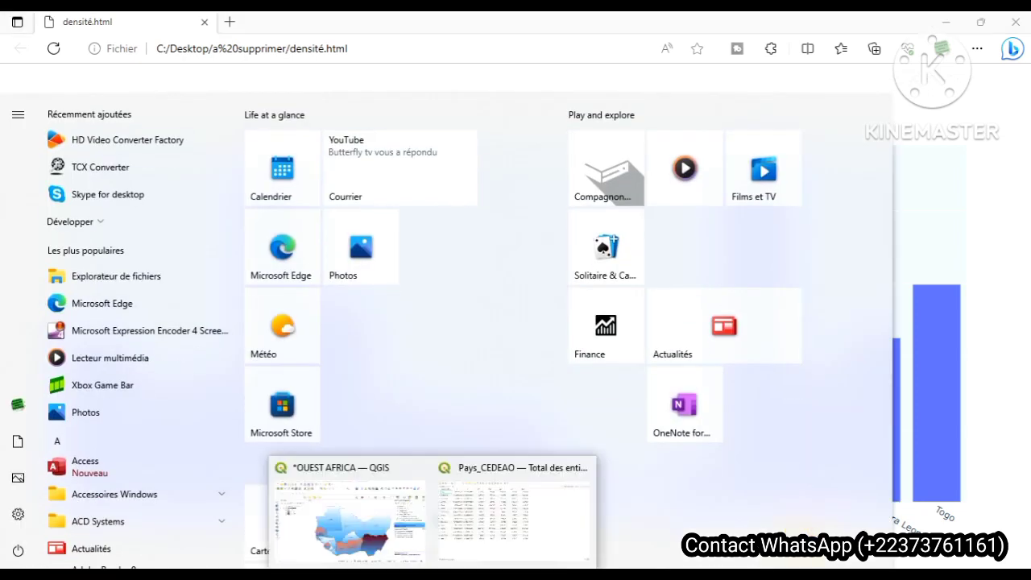
pyautogui.click(366, 541)
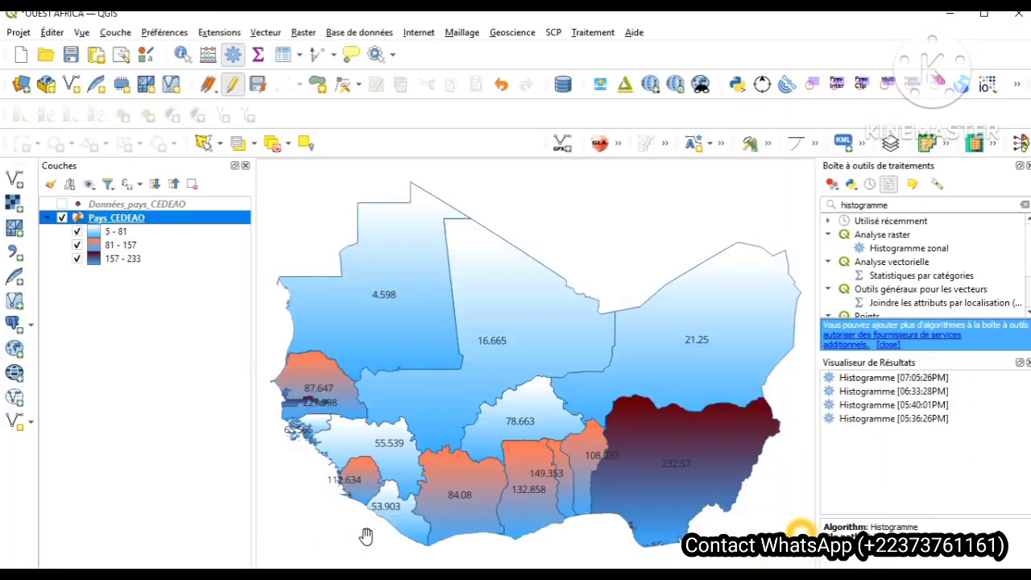